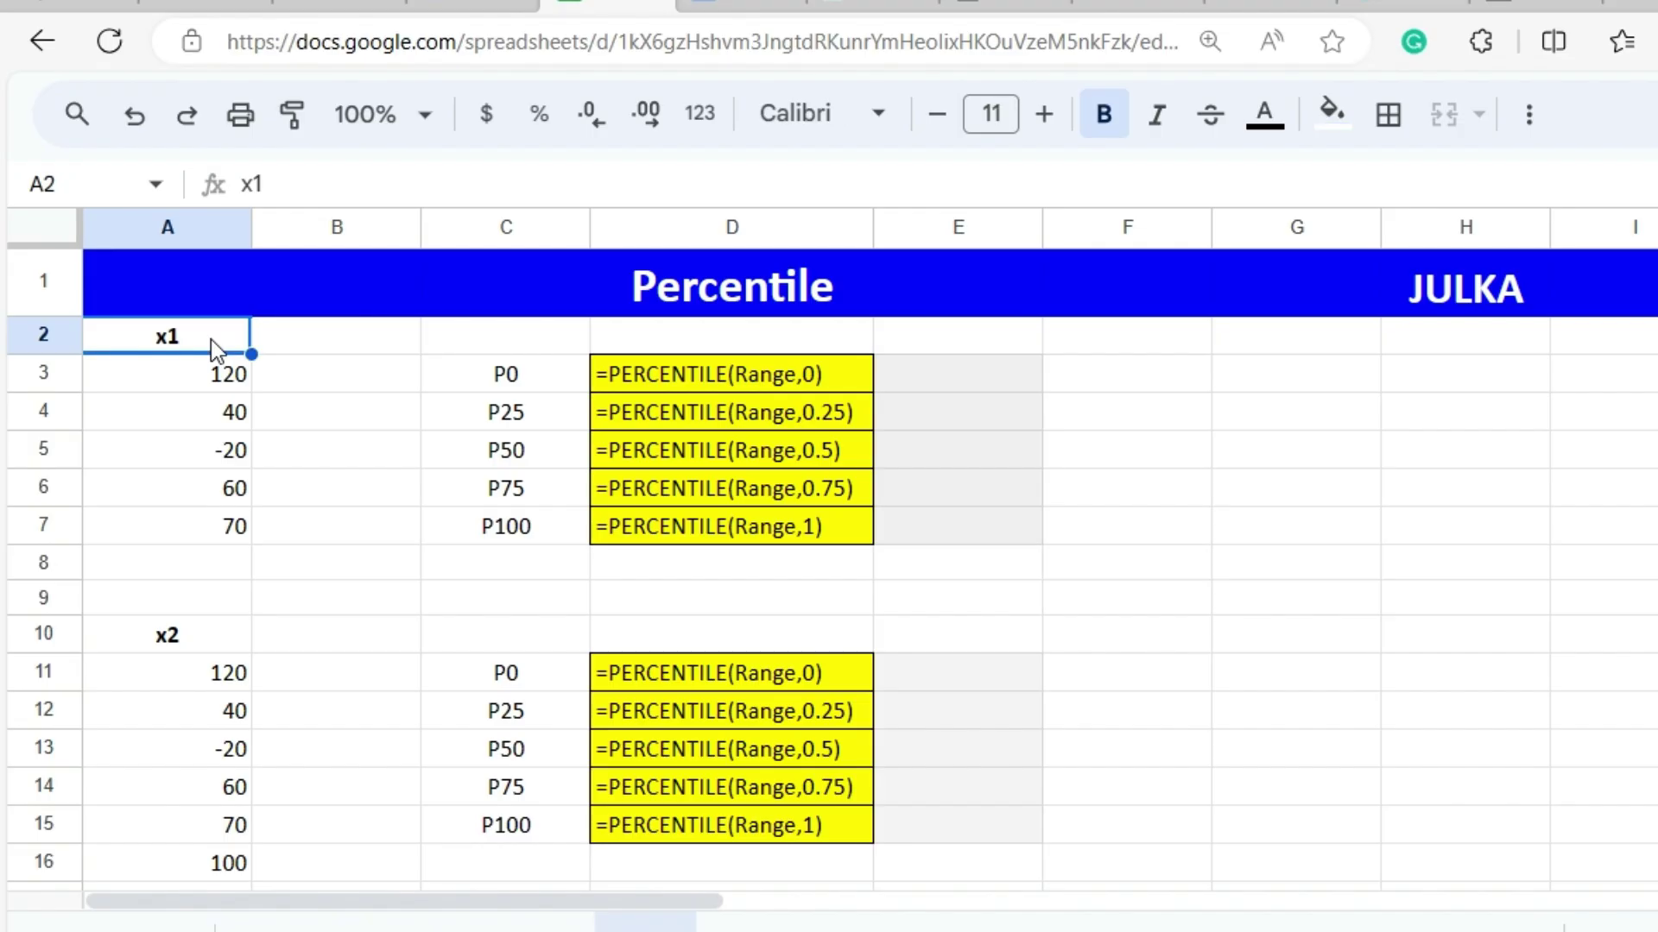
Enter =PERCENTILE(A3:A7,0) in E3 to get the x1 P0 value, -20
key(shift+Down)
key(shift+Down)
key(shift+Down)
key(shift+Down)
key(shift+Down)
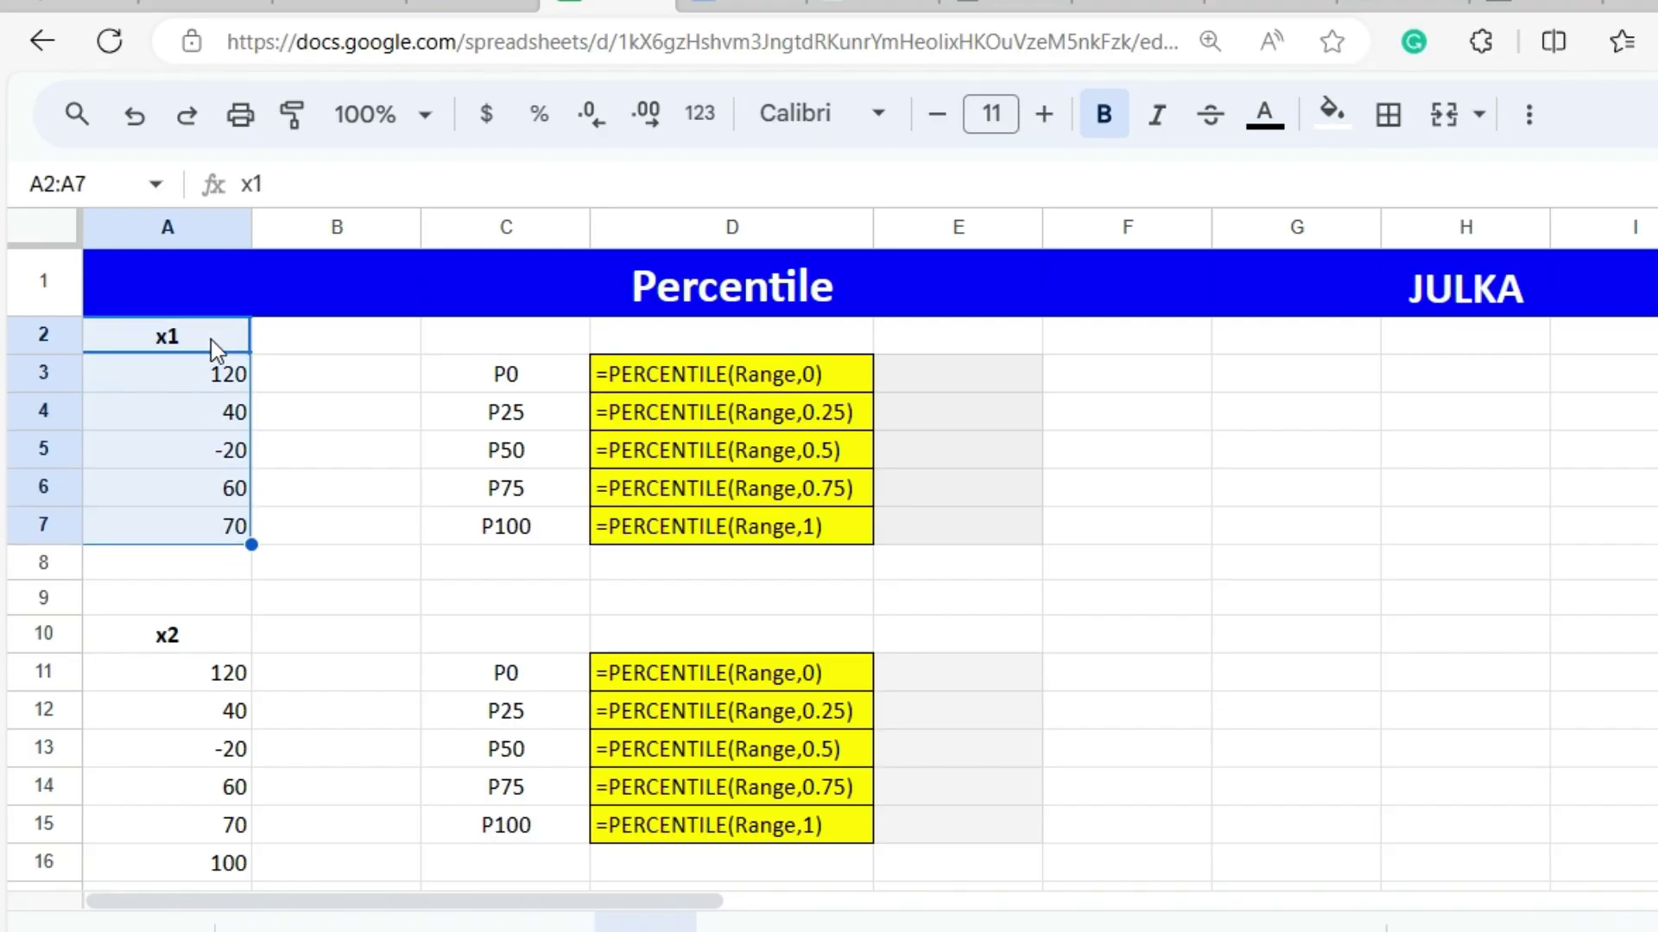
click(488, 385)
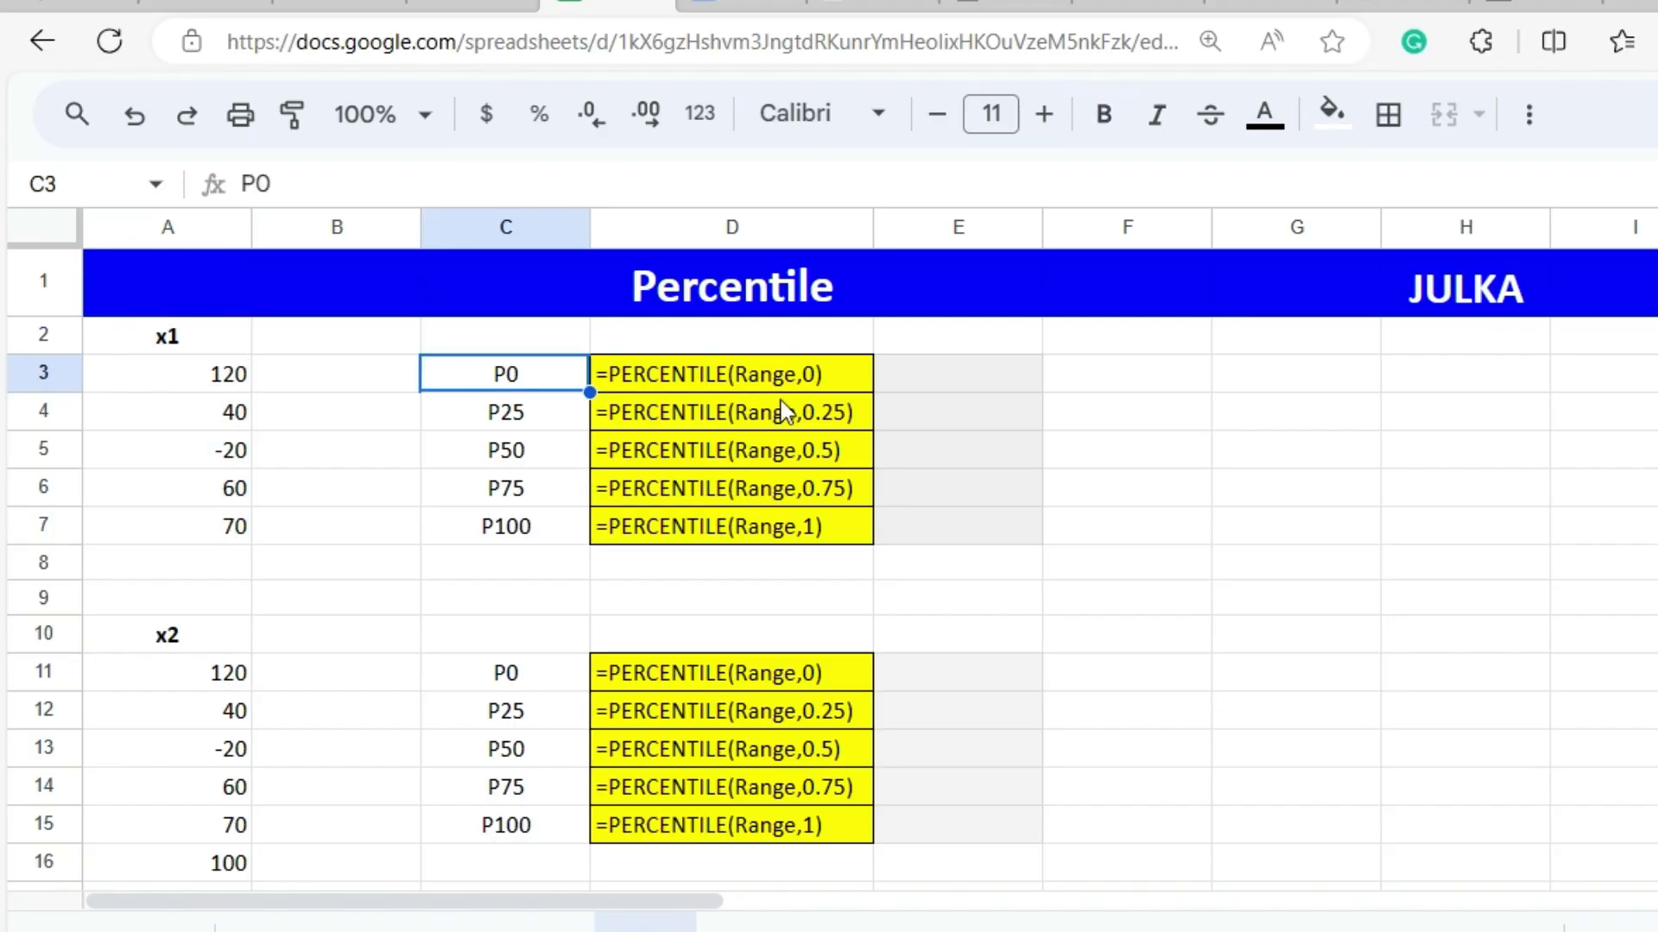
click(899, 384)
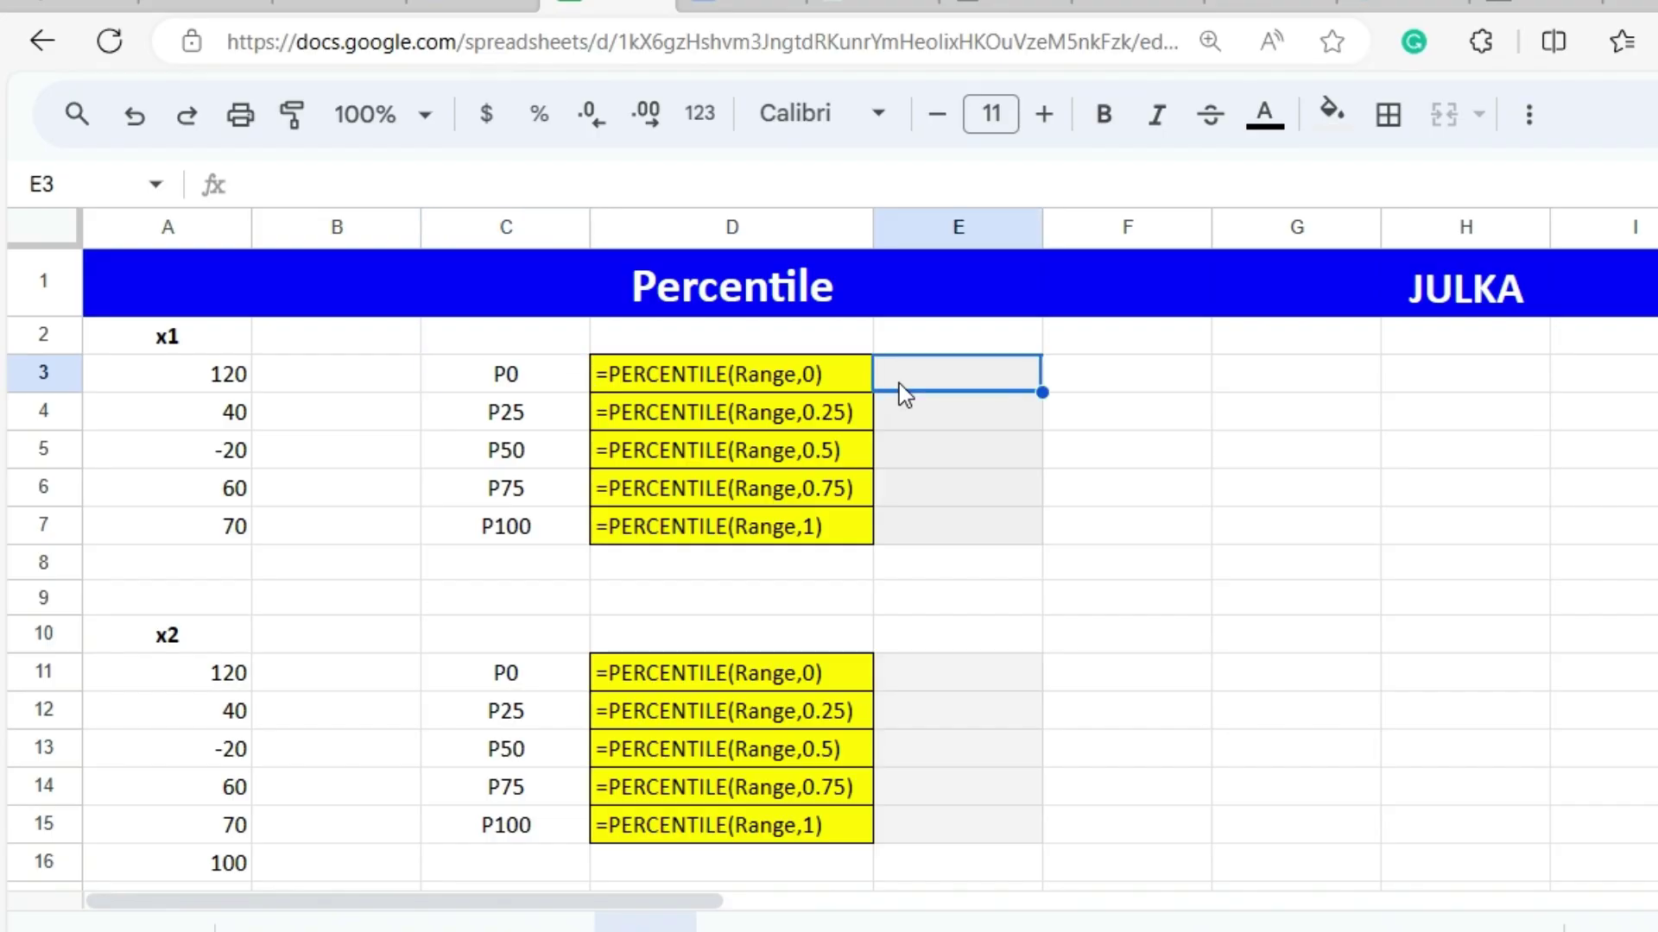
text(=per)
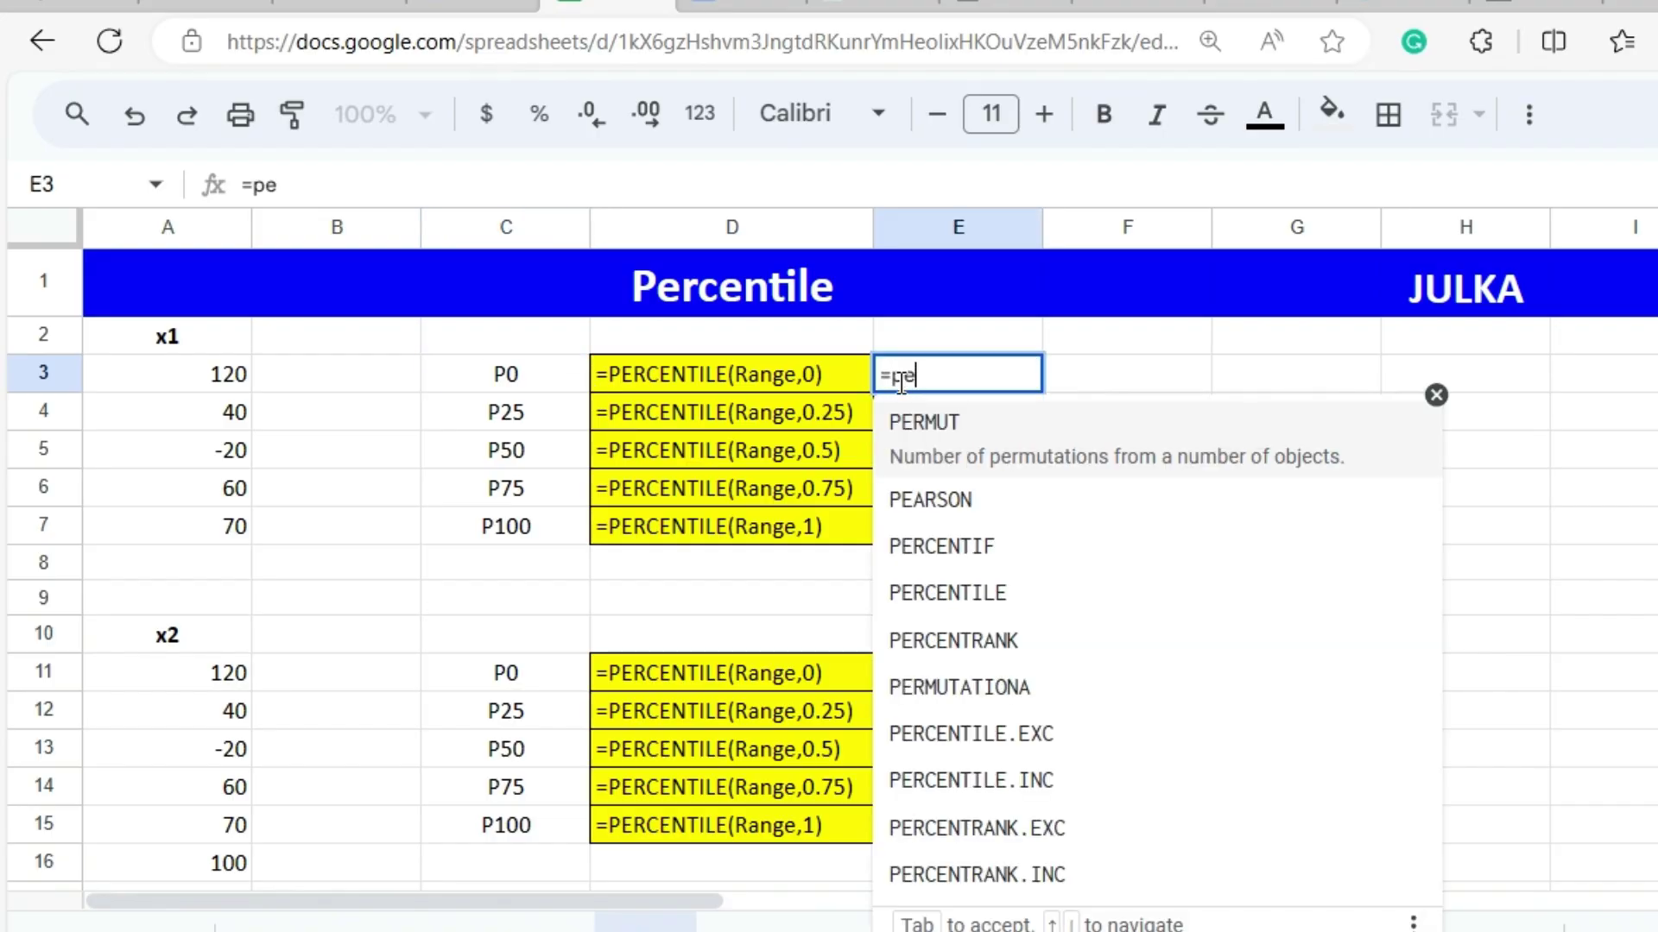
click(959, 544)
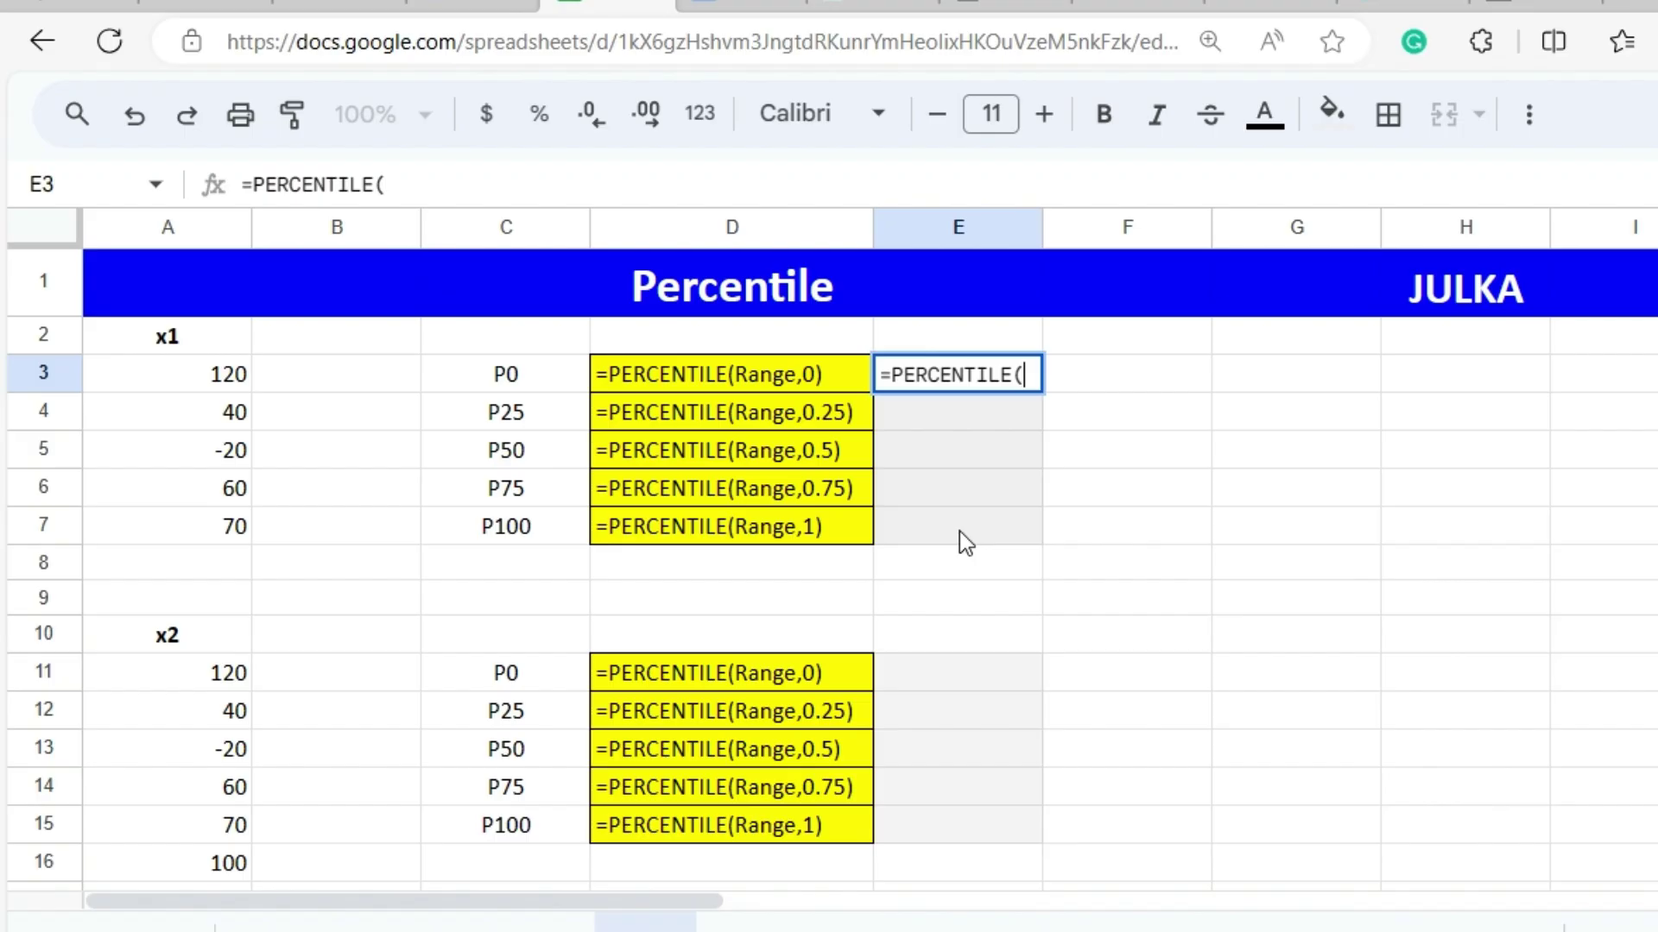
click(268, 373)
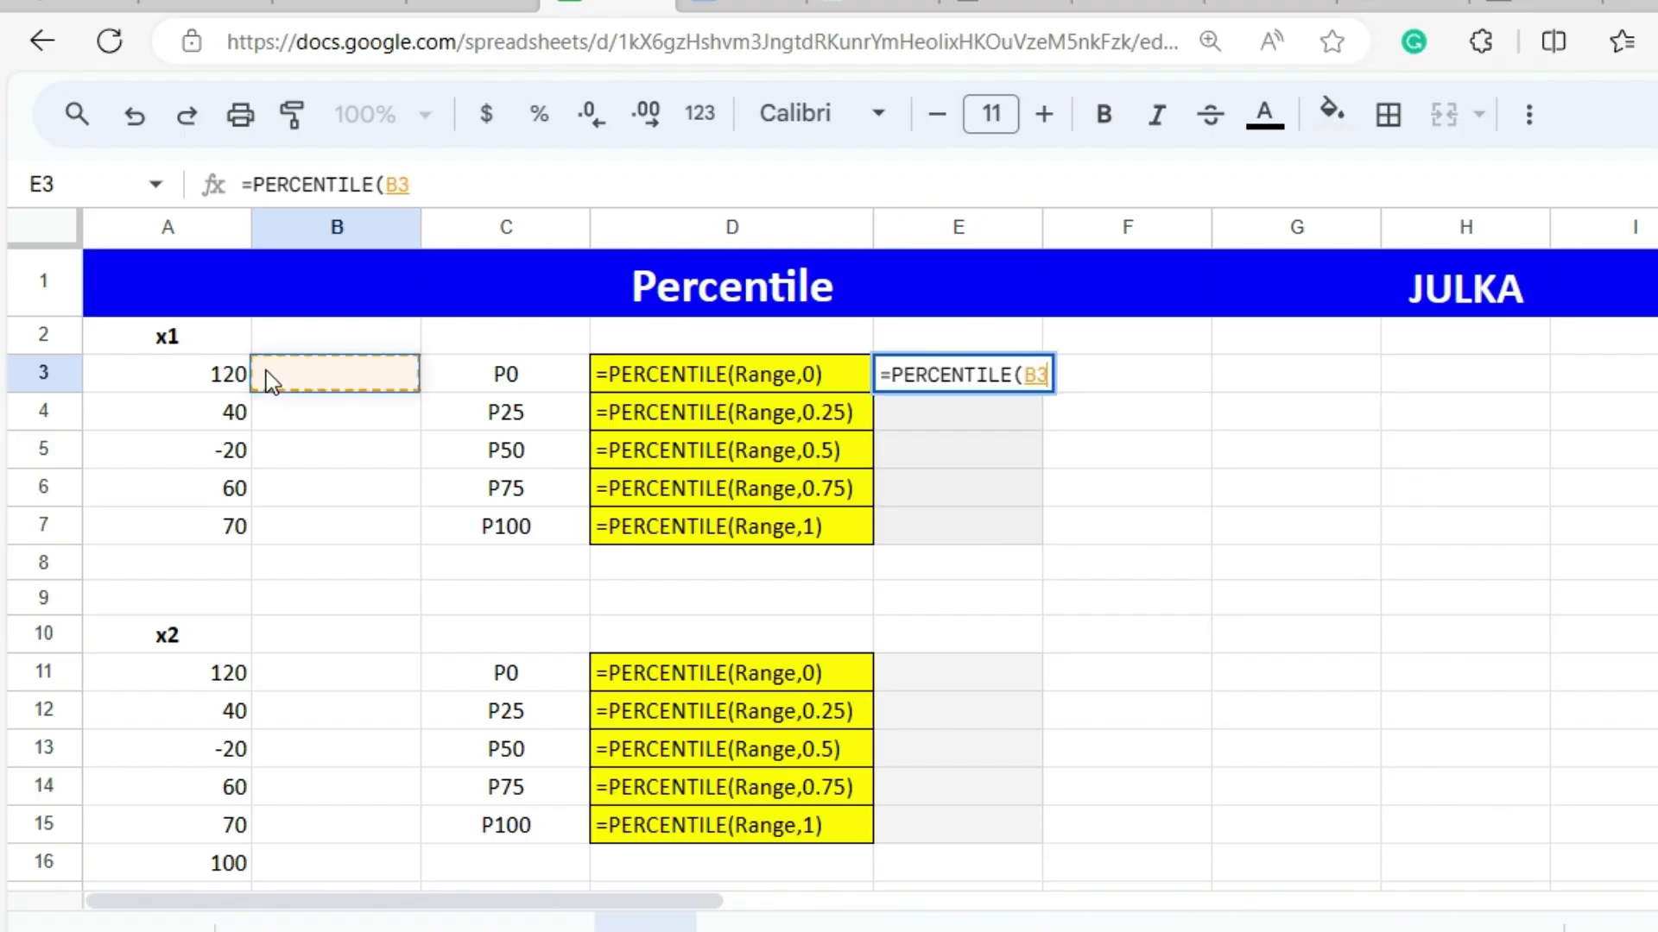
drag(221, 374, 199, 521)
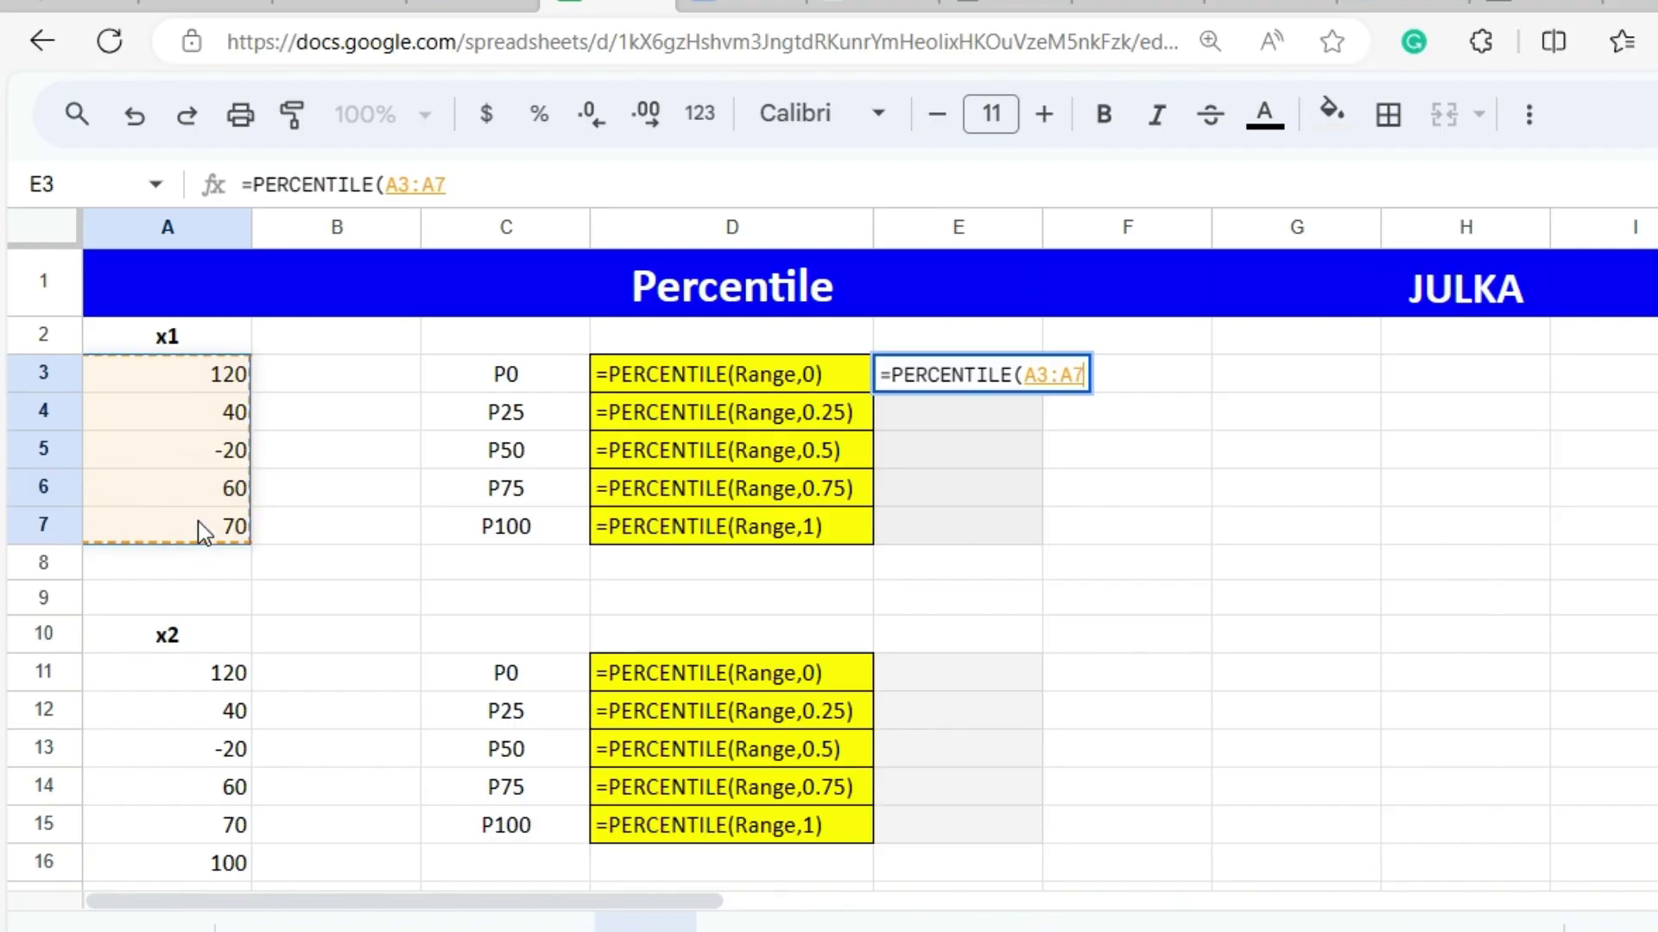
text(,)
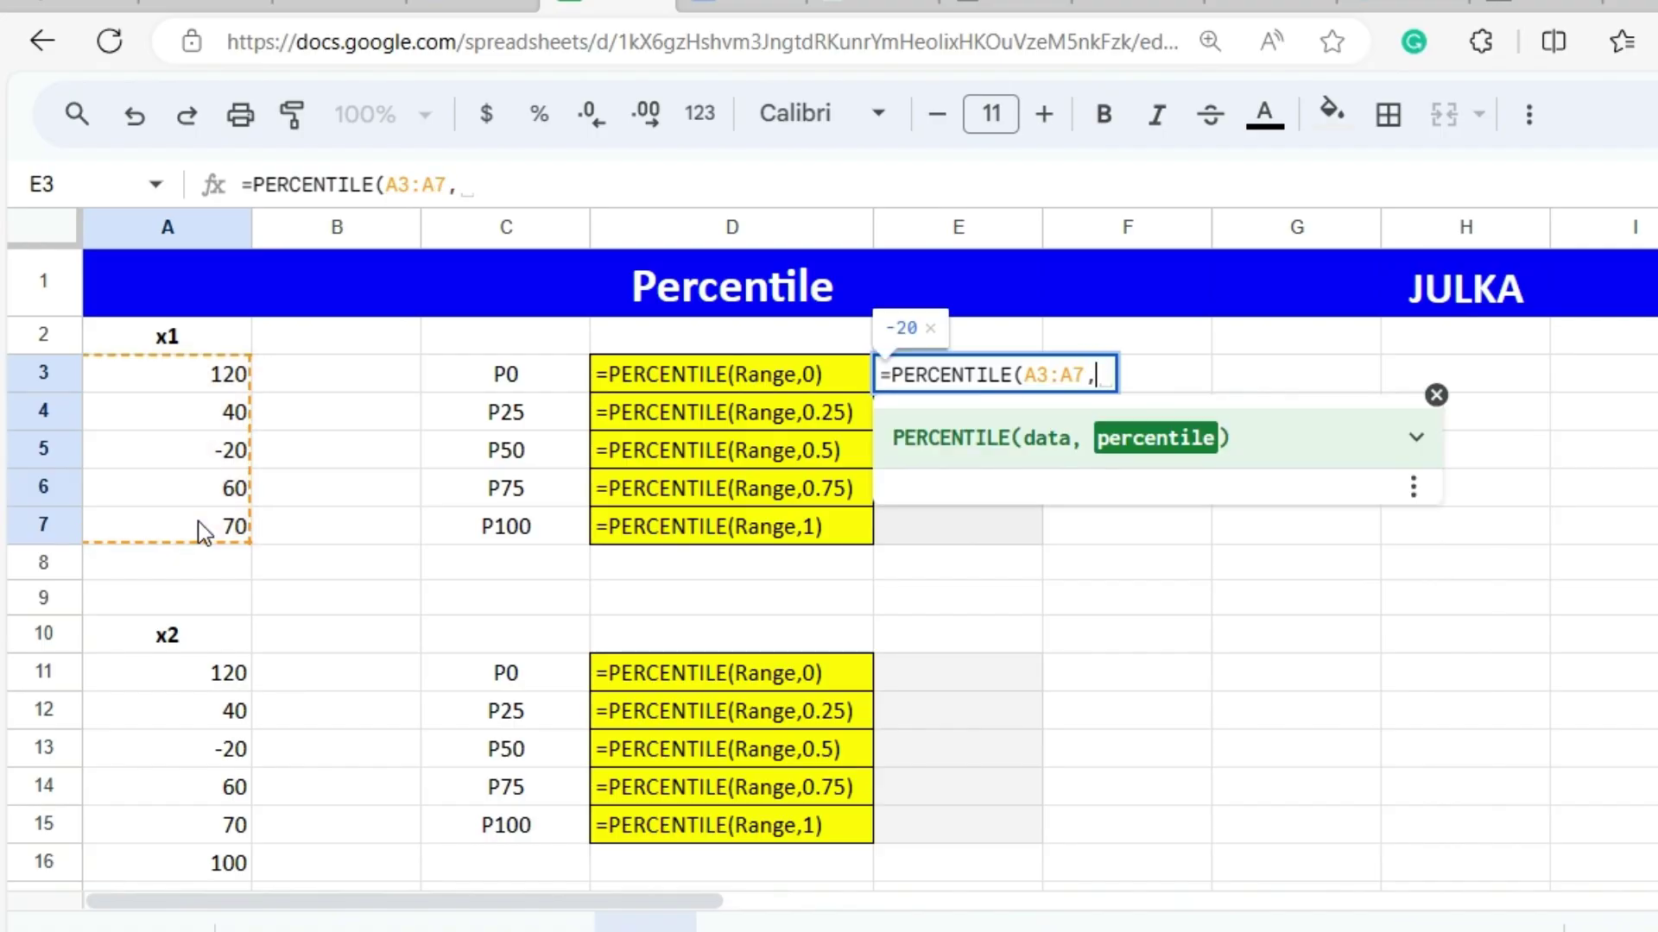
text(0))
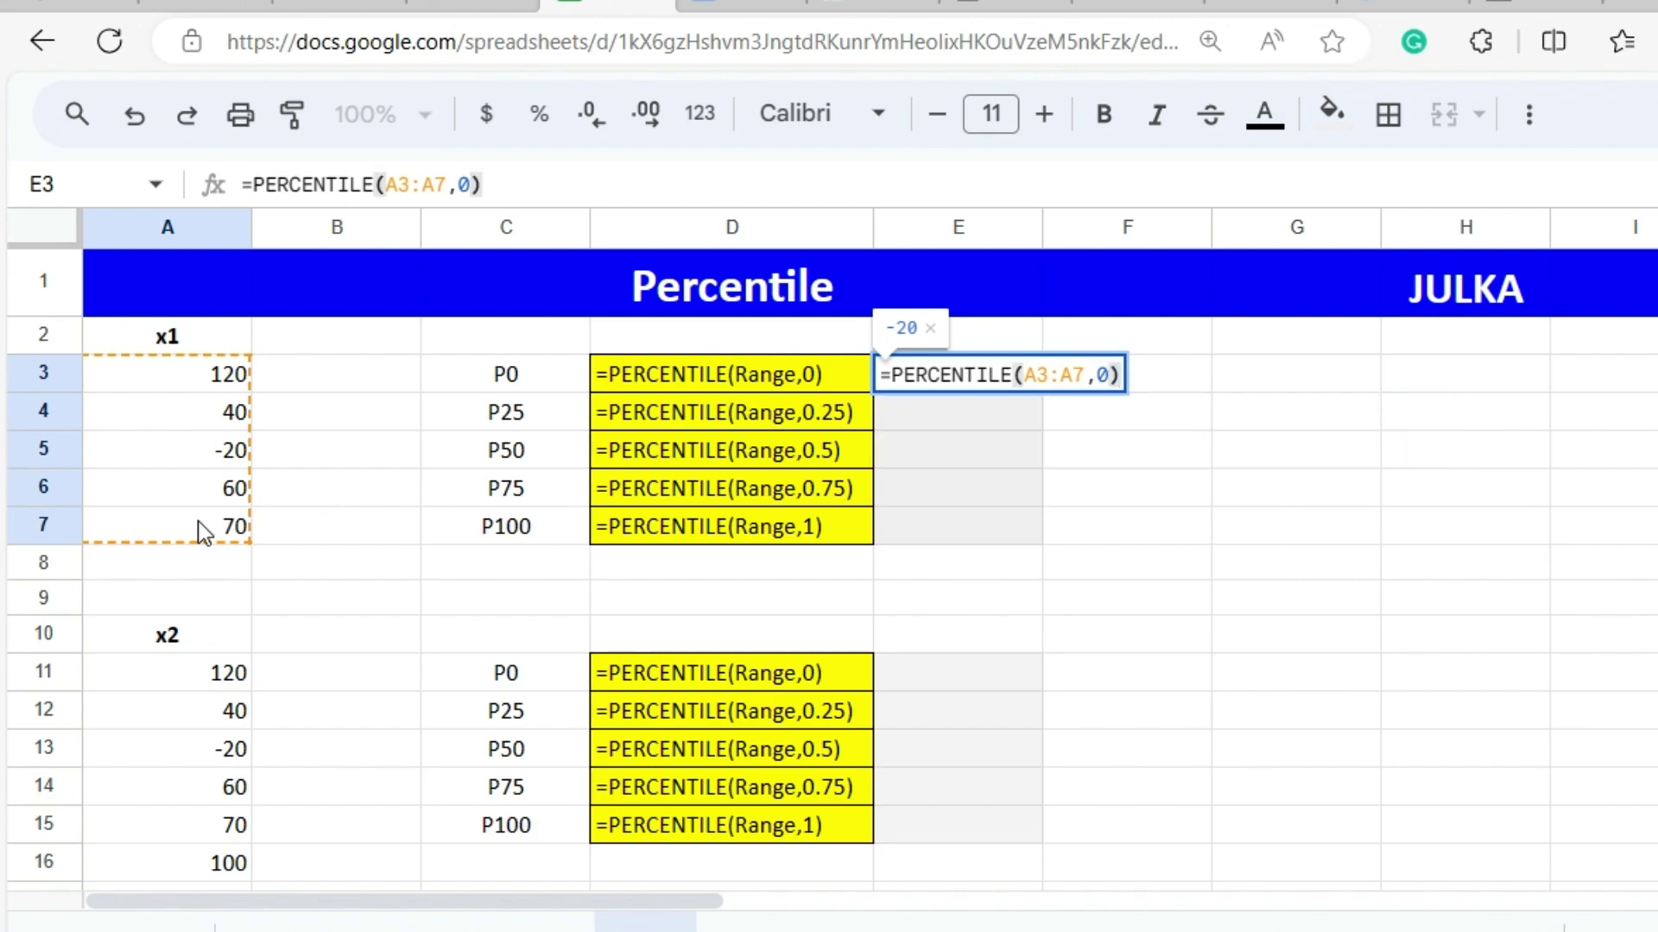
key(Return)
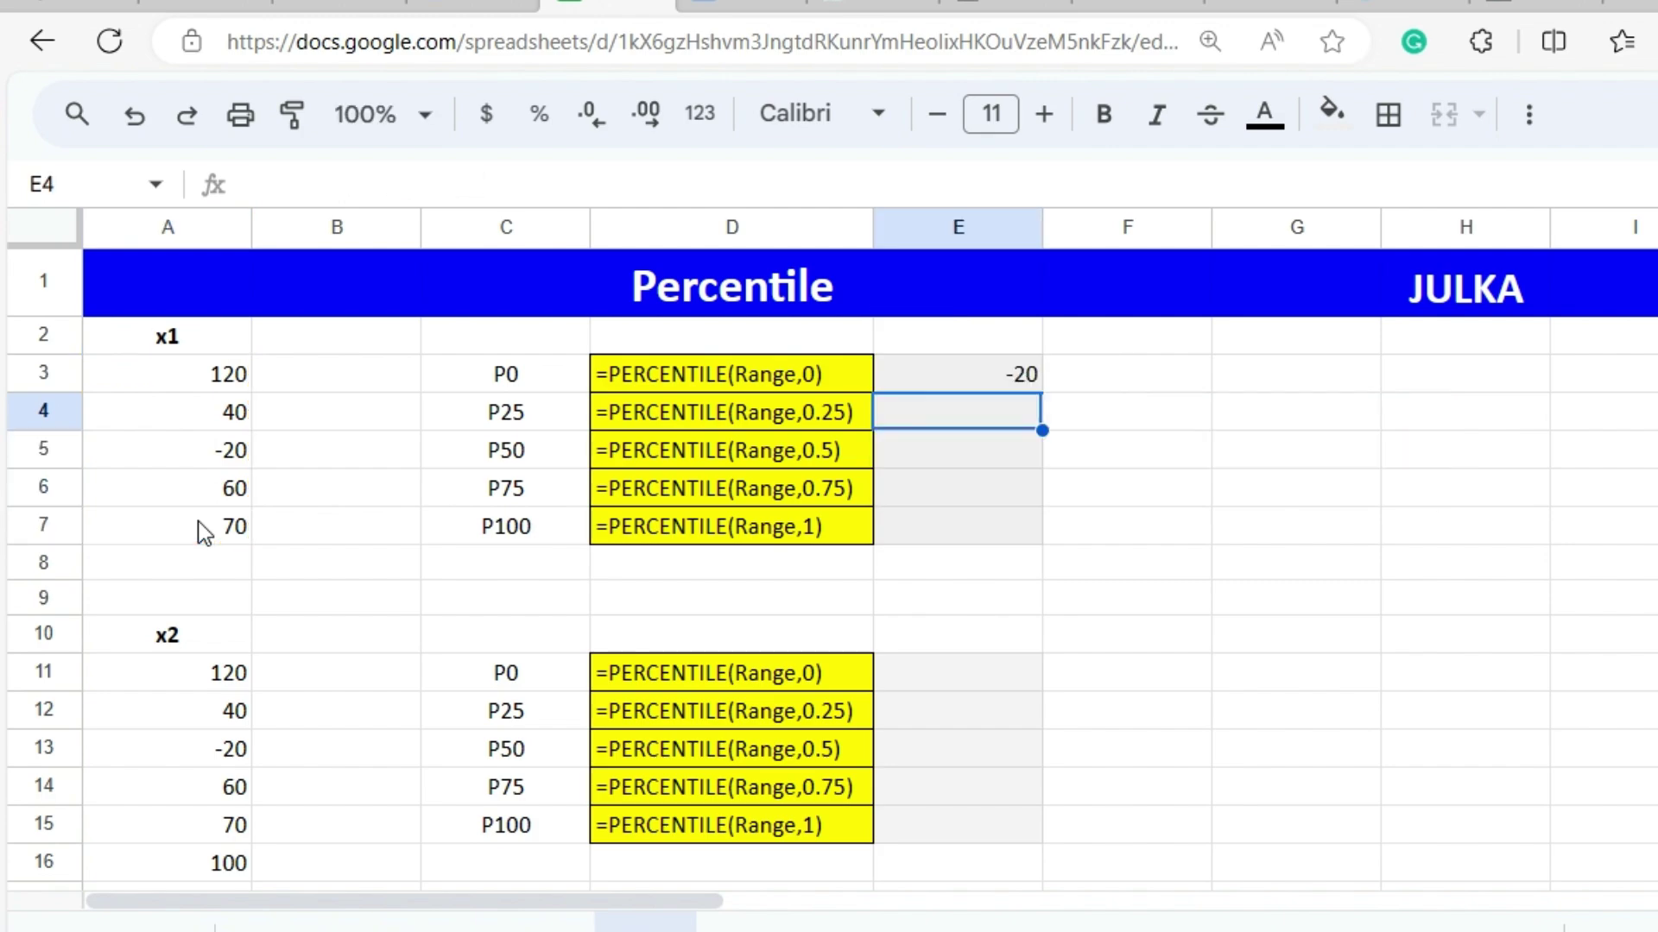
Enter =PERCENTILE(A3:A7,0.25) in E4, returning 40 as the x1 P25
text(=)
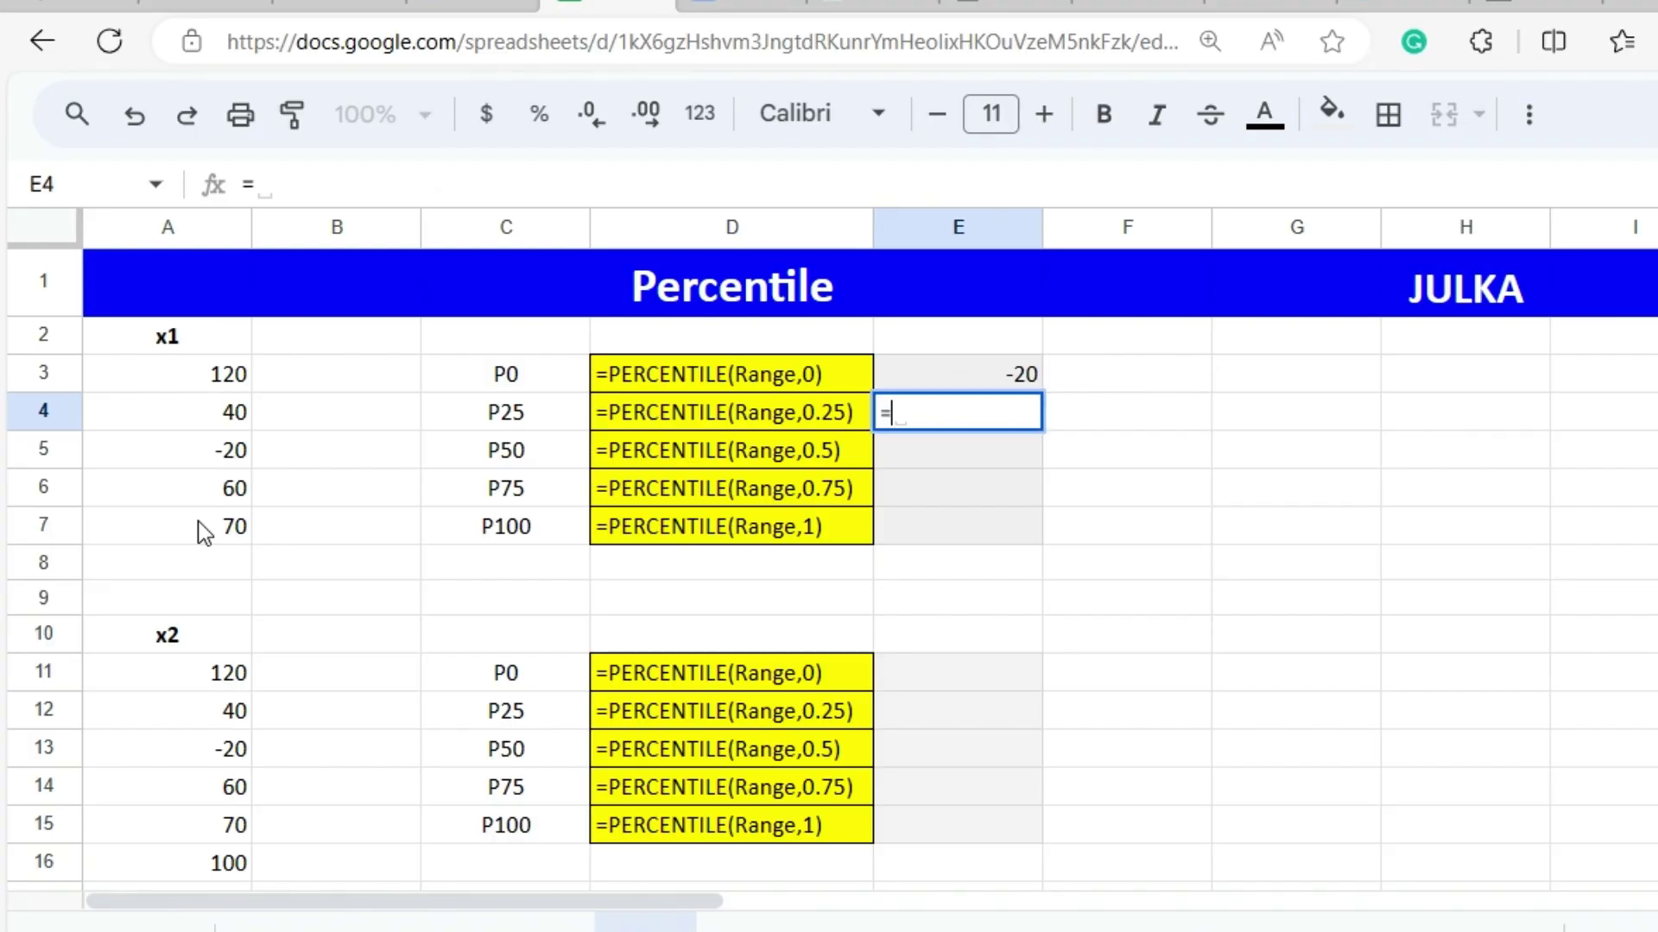
text(perc)
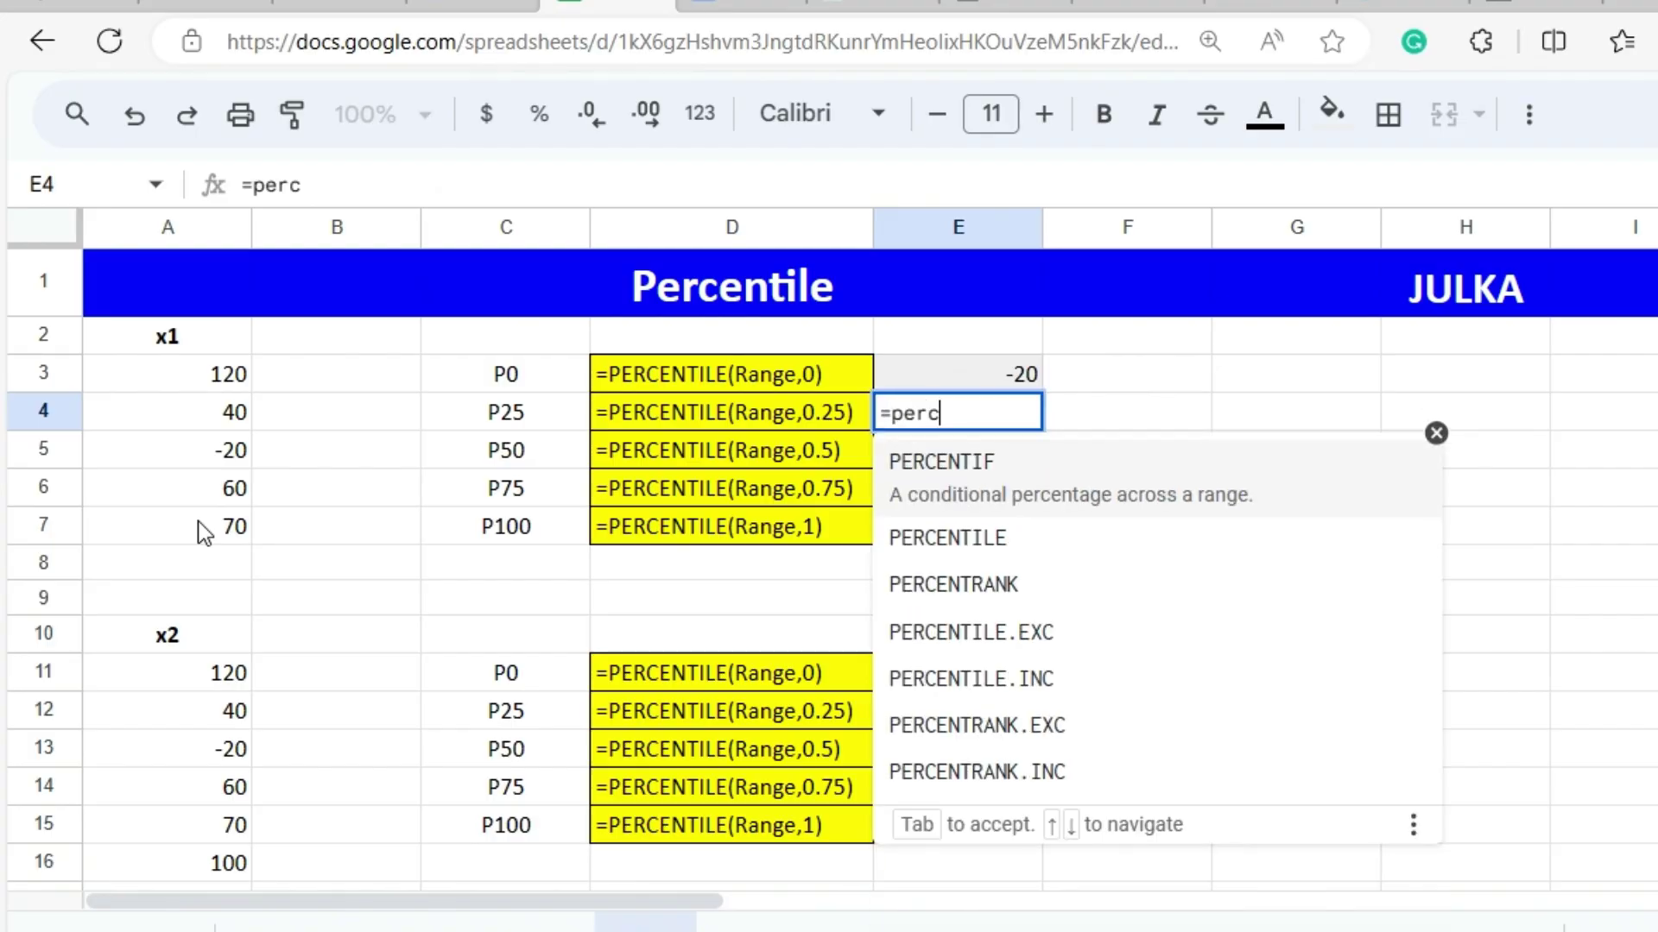
click(906, 543)
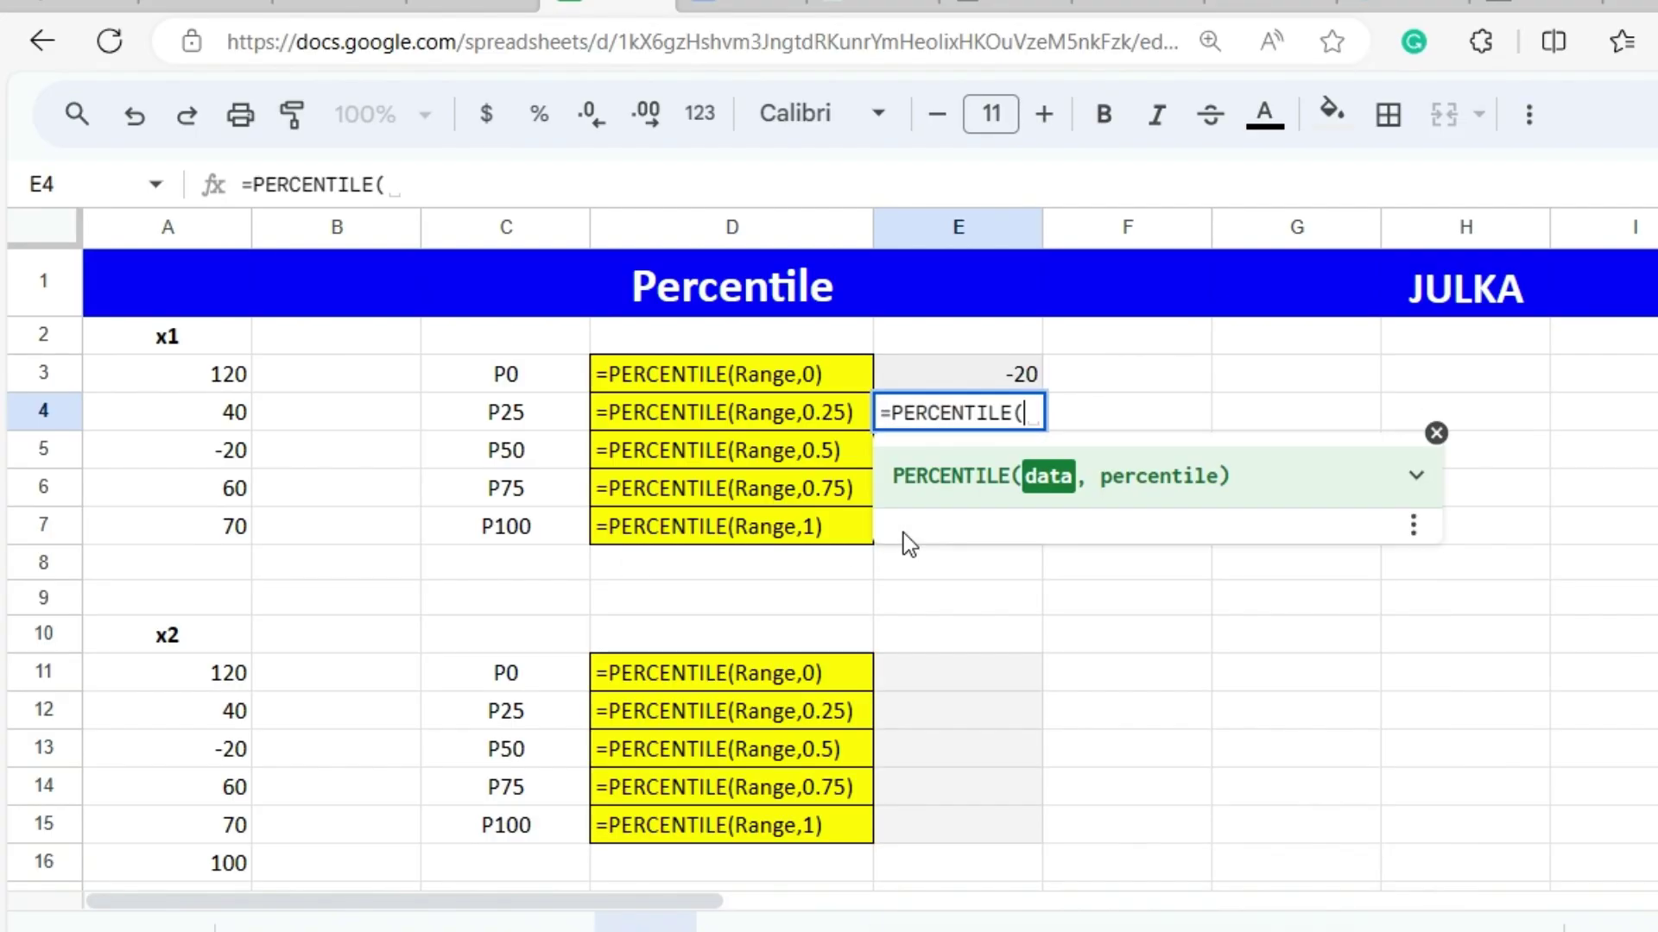
drag(216, 386, 206, 524)
text(,)
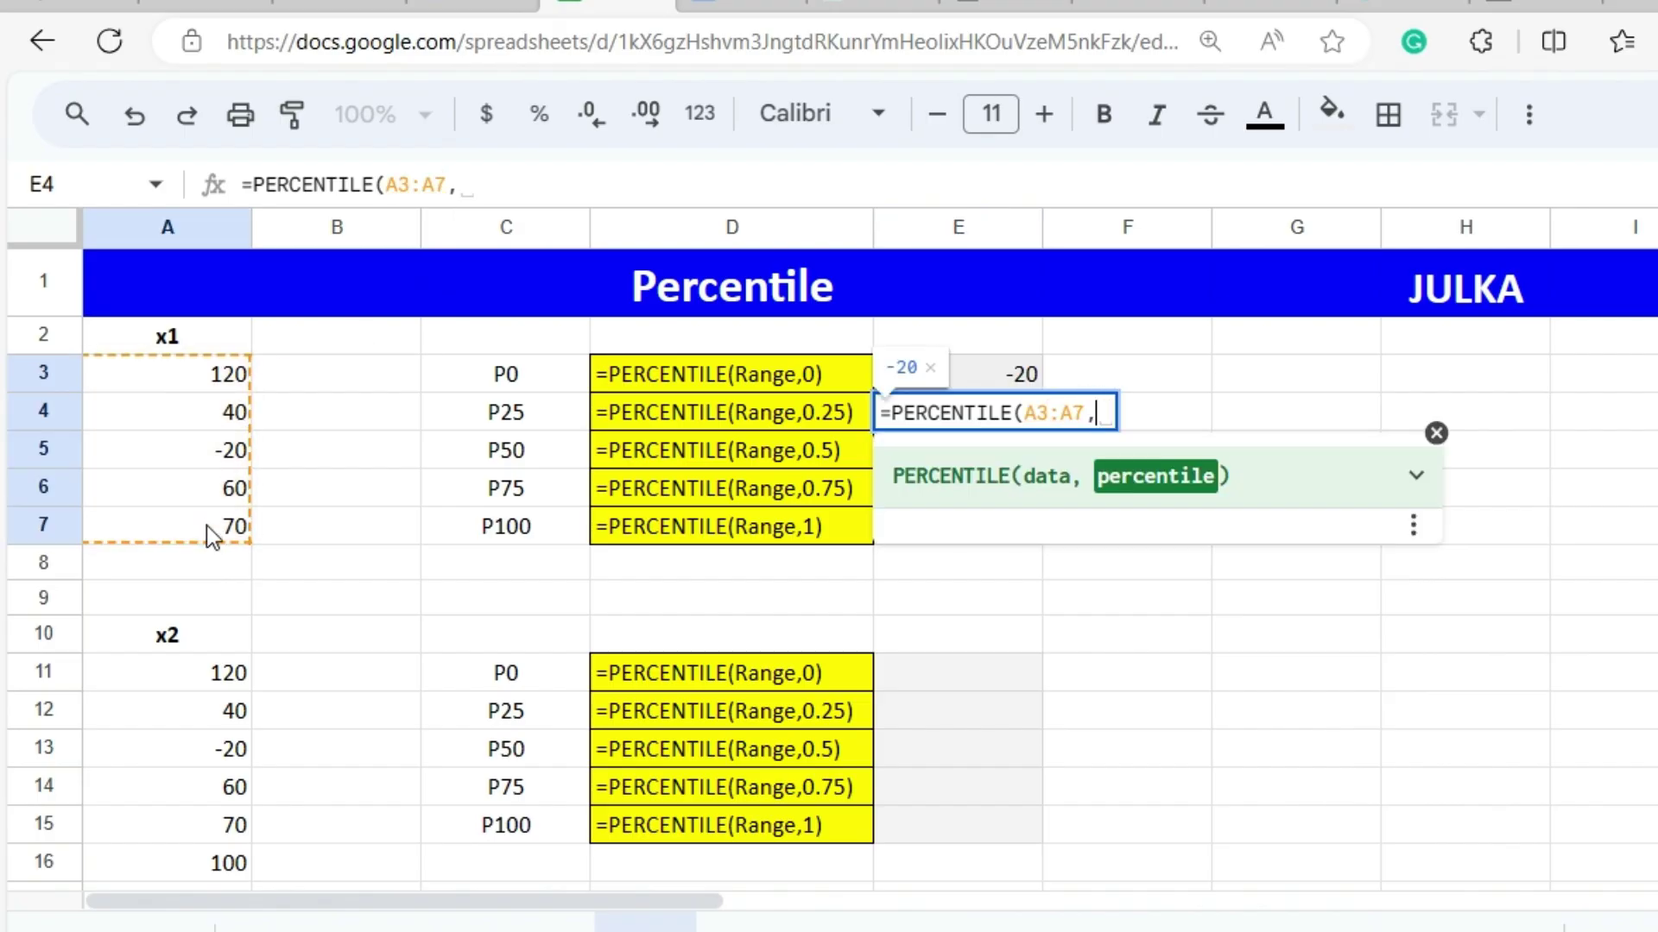
text(0.25)
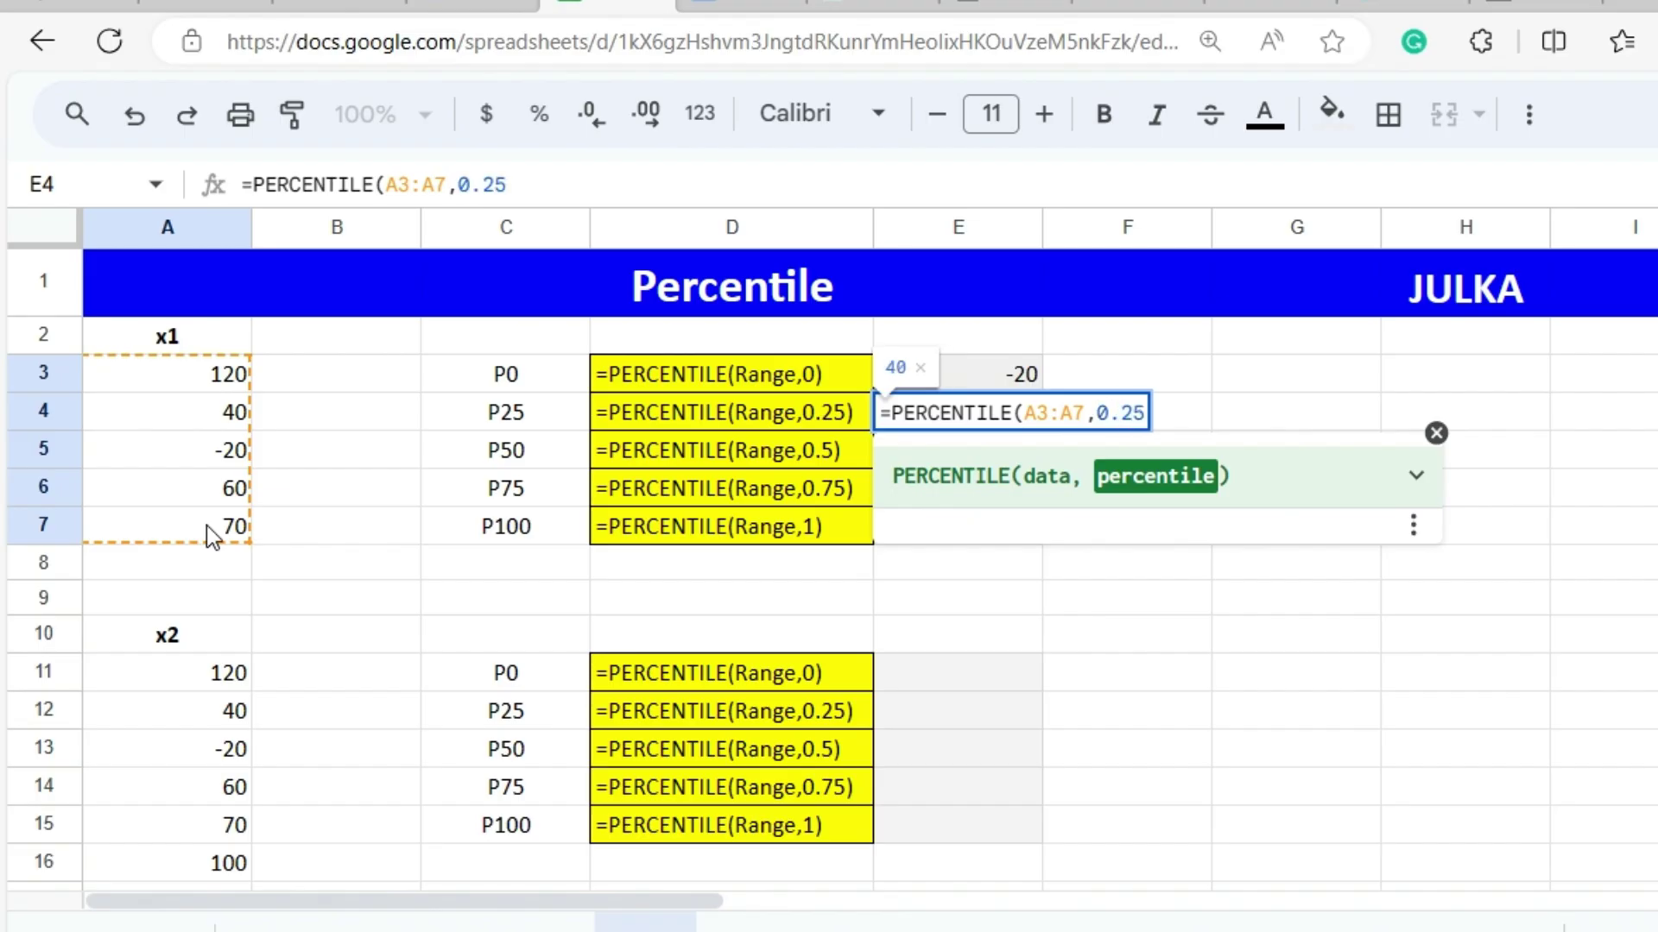
text(0)
key(BackSpace)
text())
key(Return)
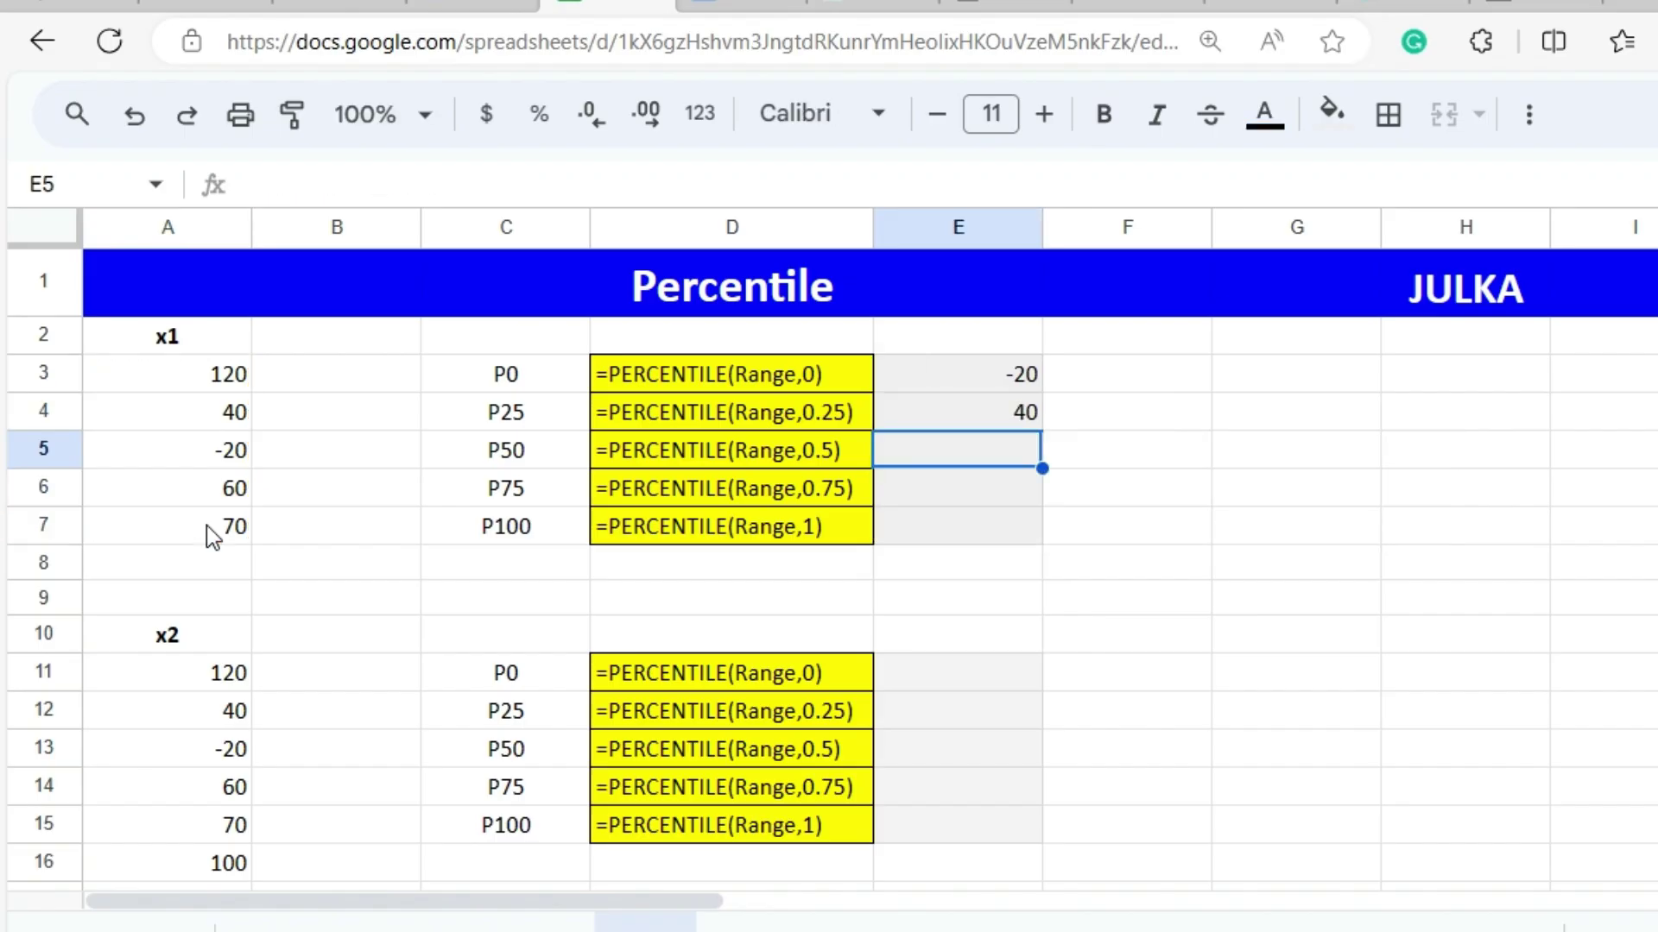
Enter =PERCENTILE(A3:A7,0.5) in E5, returning 60 as the x1 median
text(=)
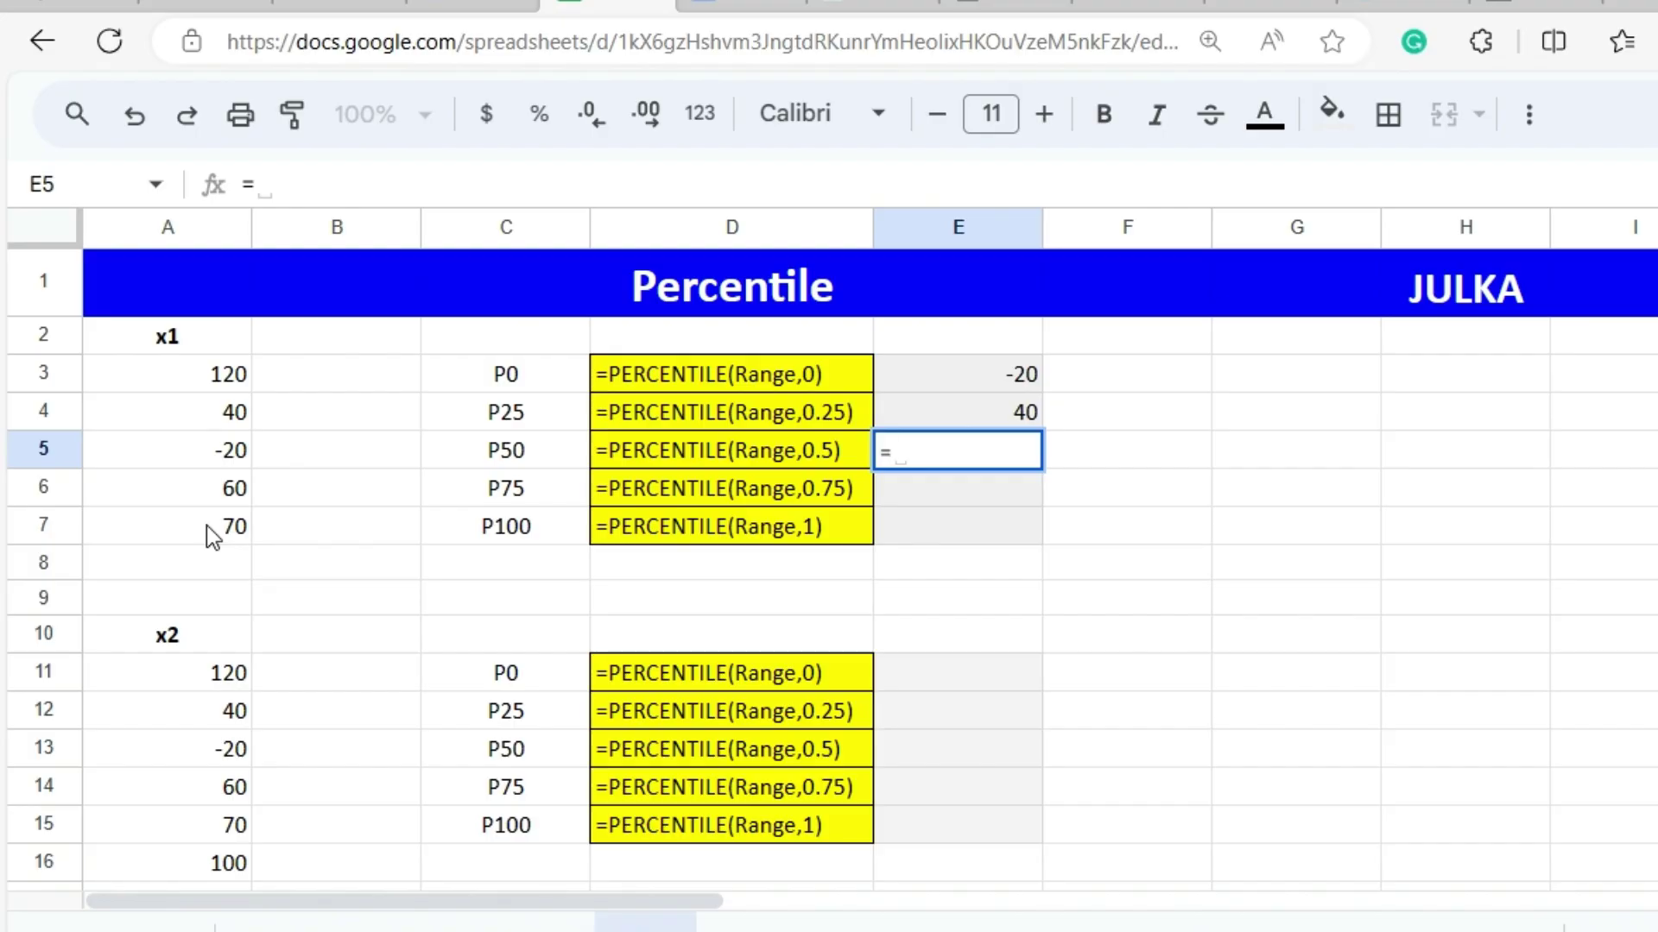
text(Perc)
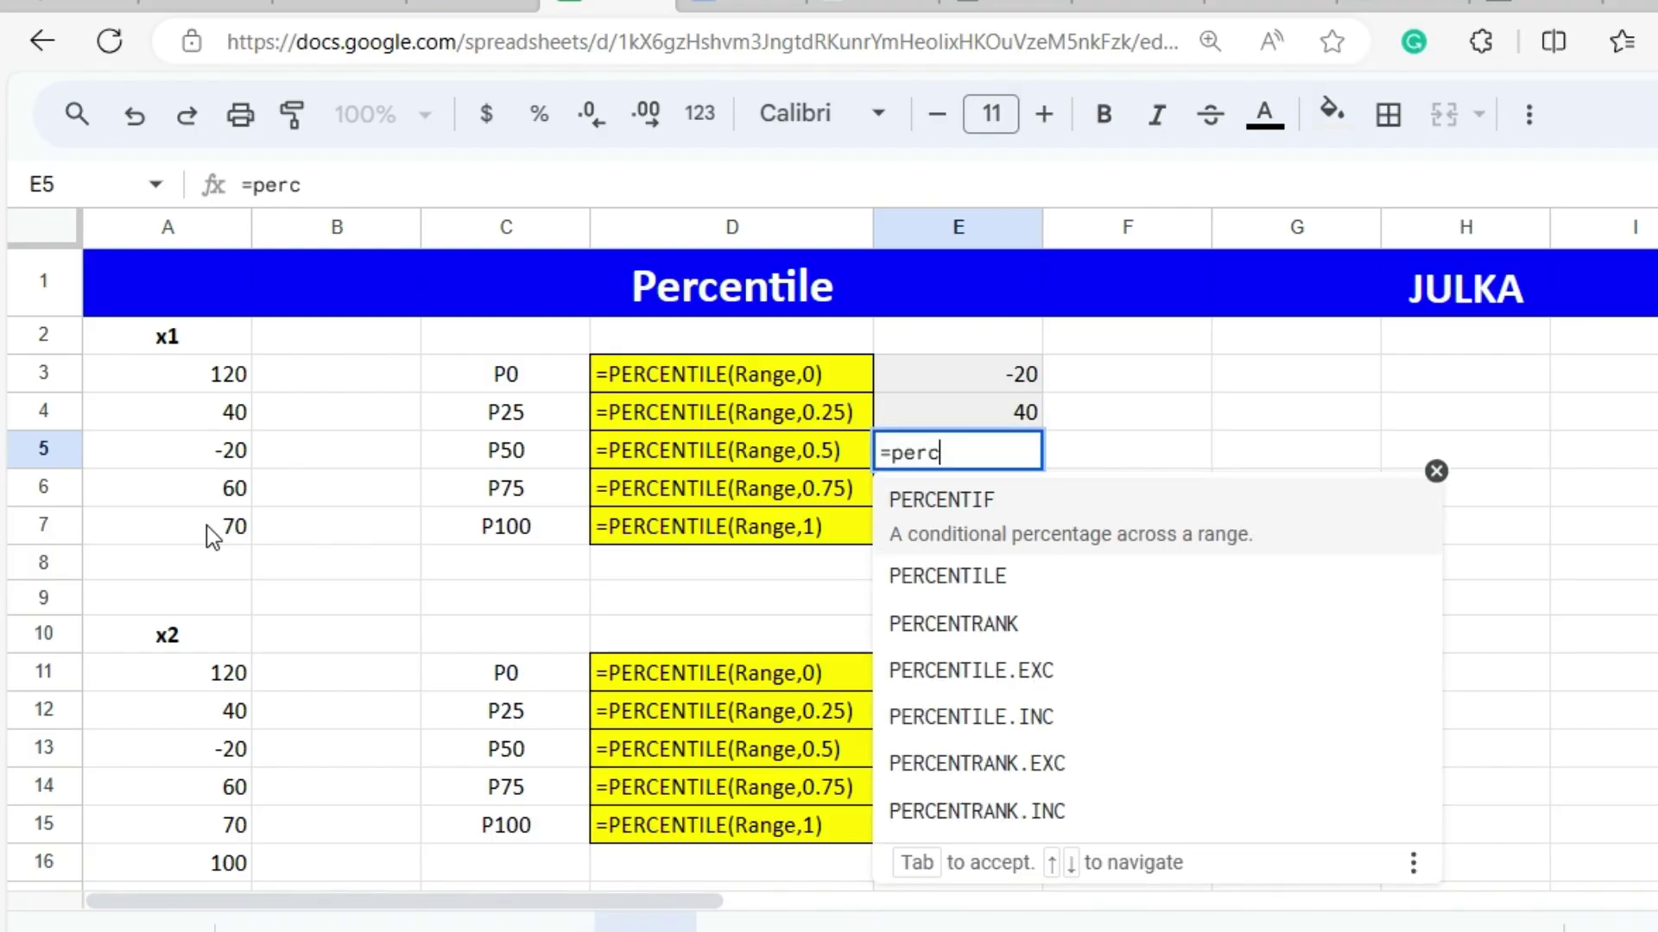
click(949, 561)
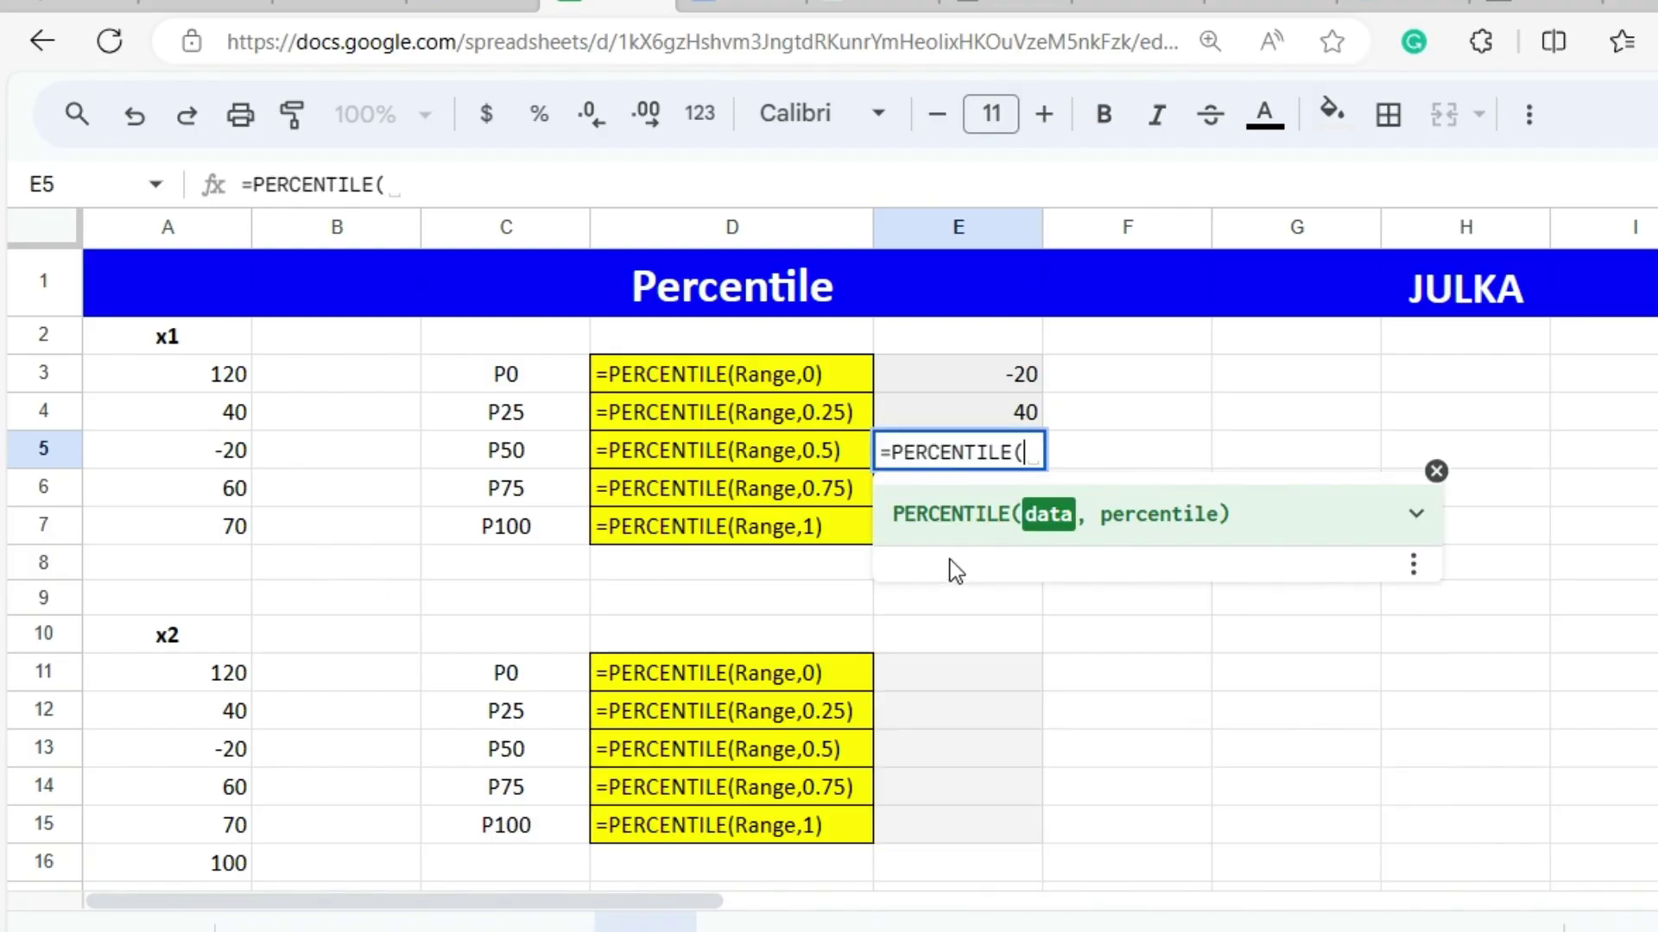
drag(208, 380, 201, 535)
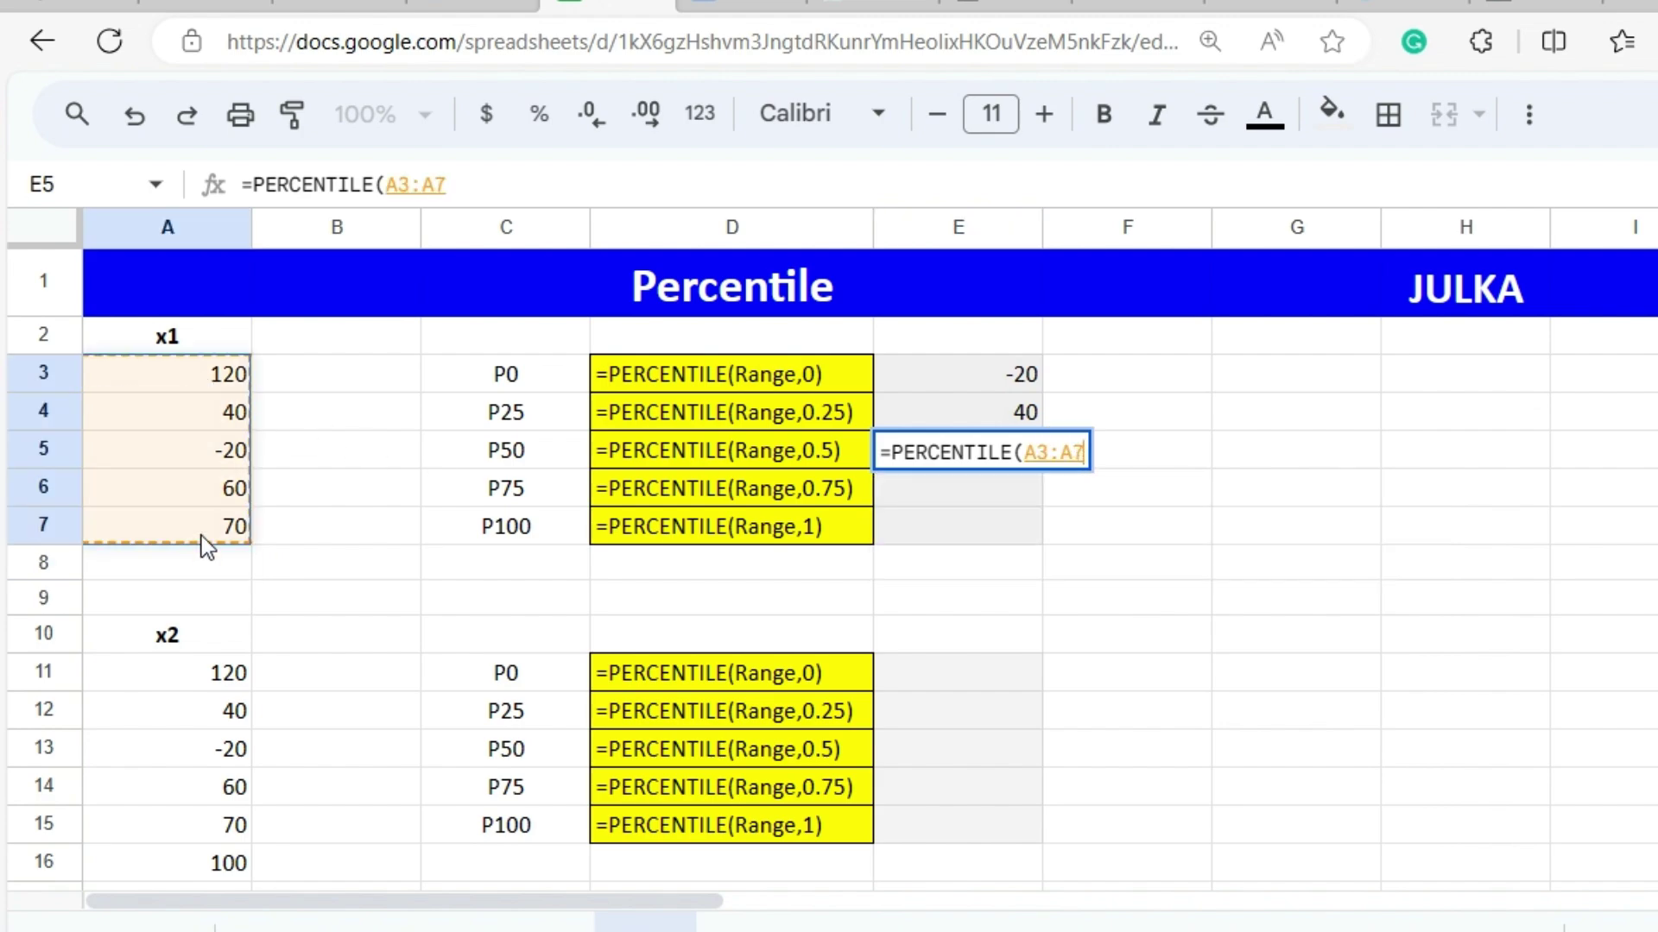
text(,)
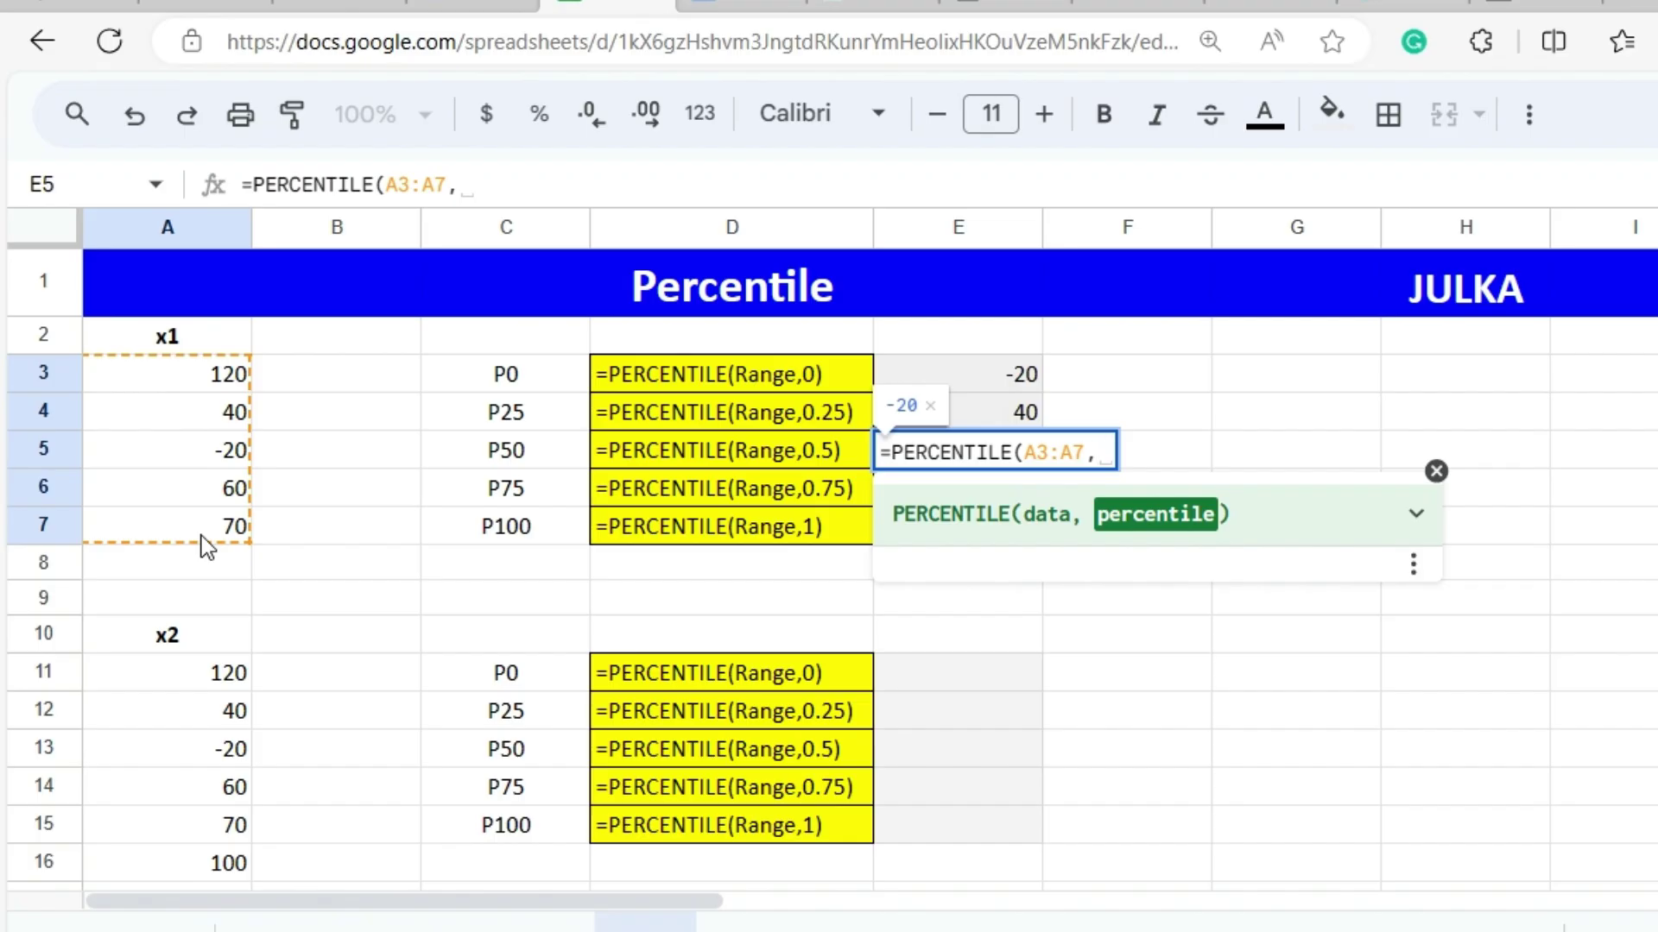
text(0.5)
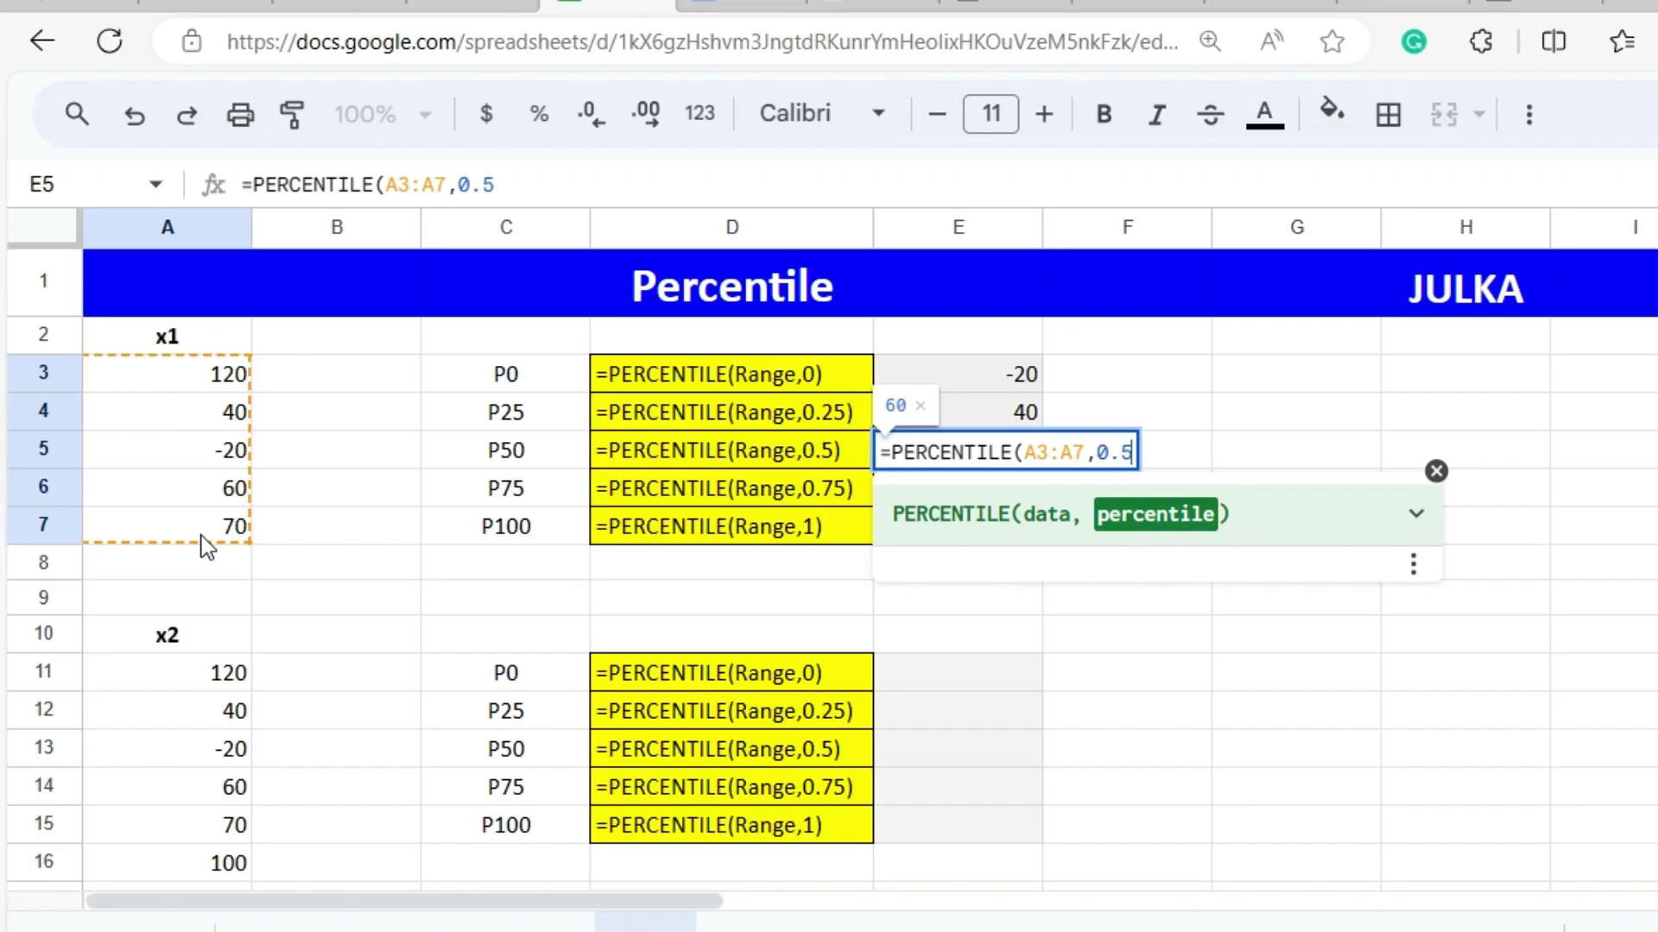
key(Return)
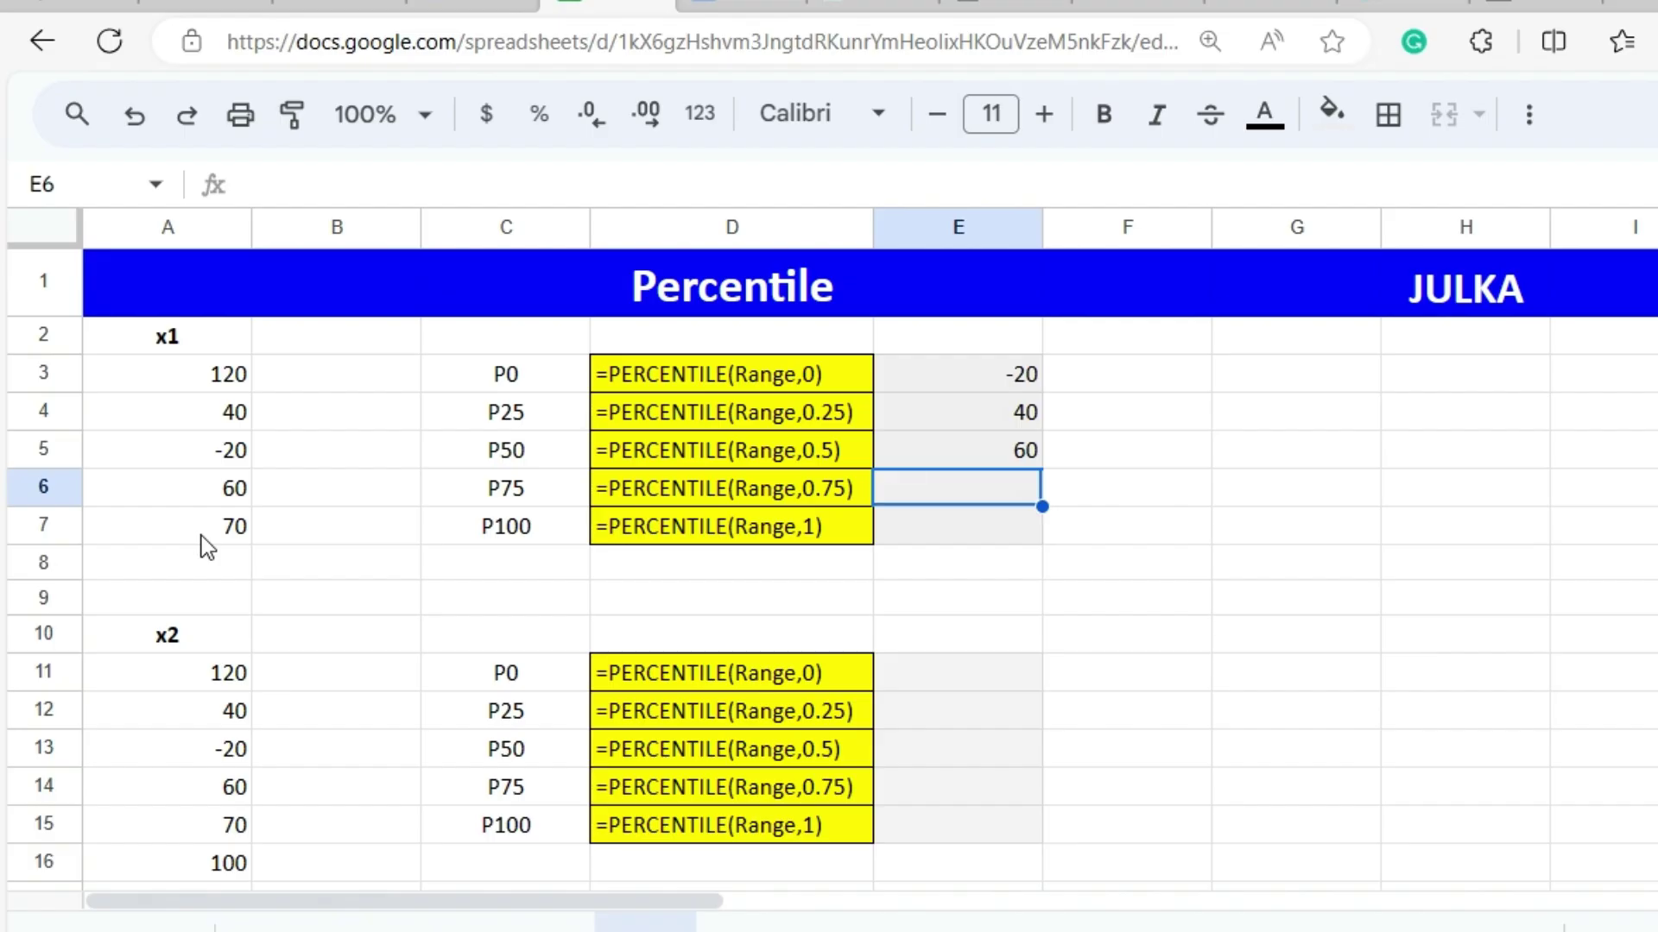
Enter =PERCENTILE(A3:A7,0.75) in E6, returning 70 as the x1 P75
text(=perce)
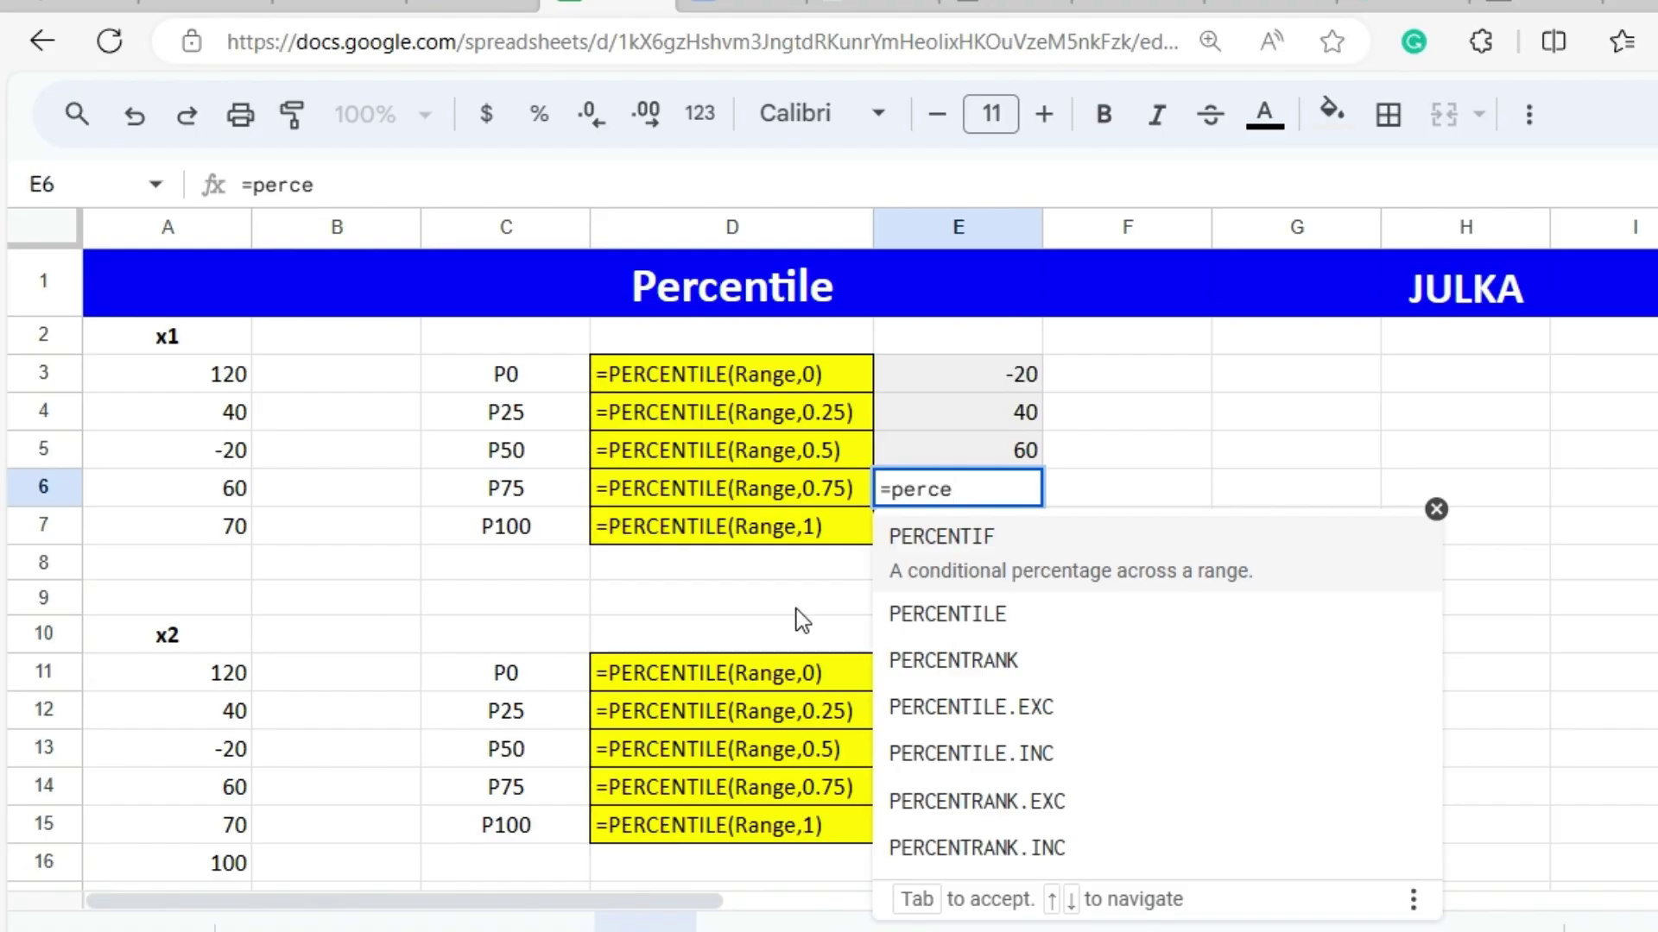
click(939, 613)
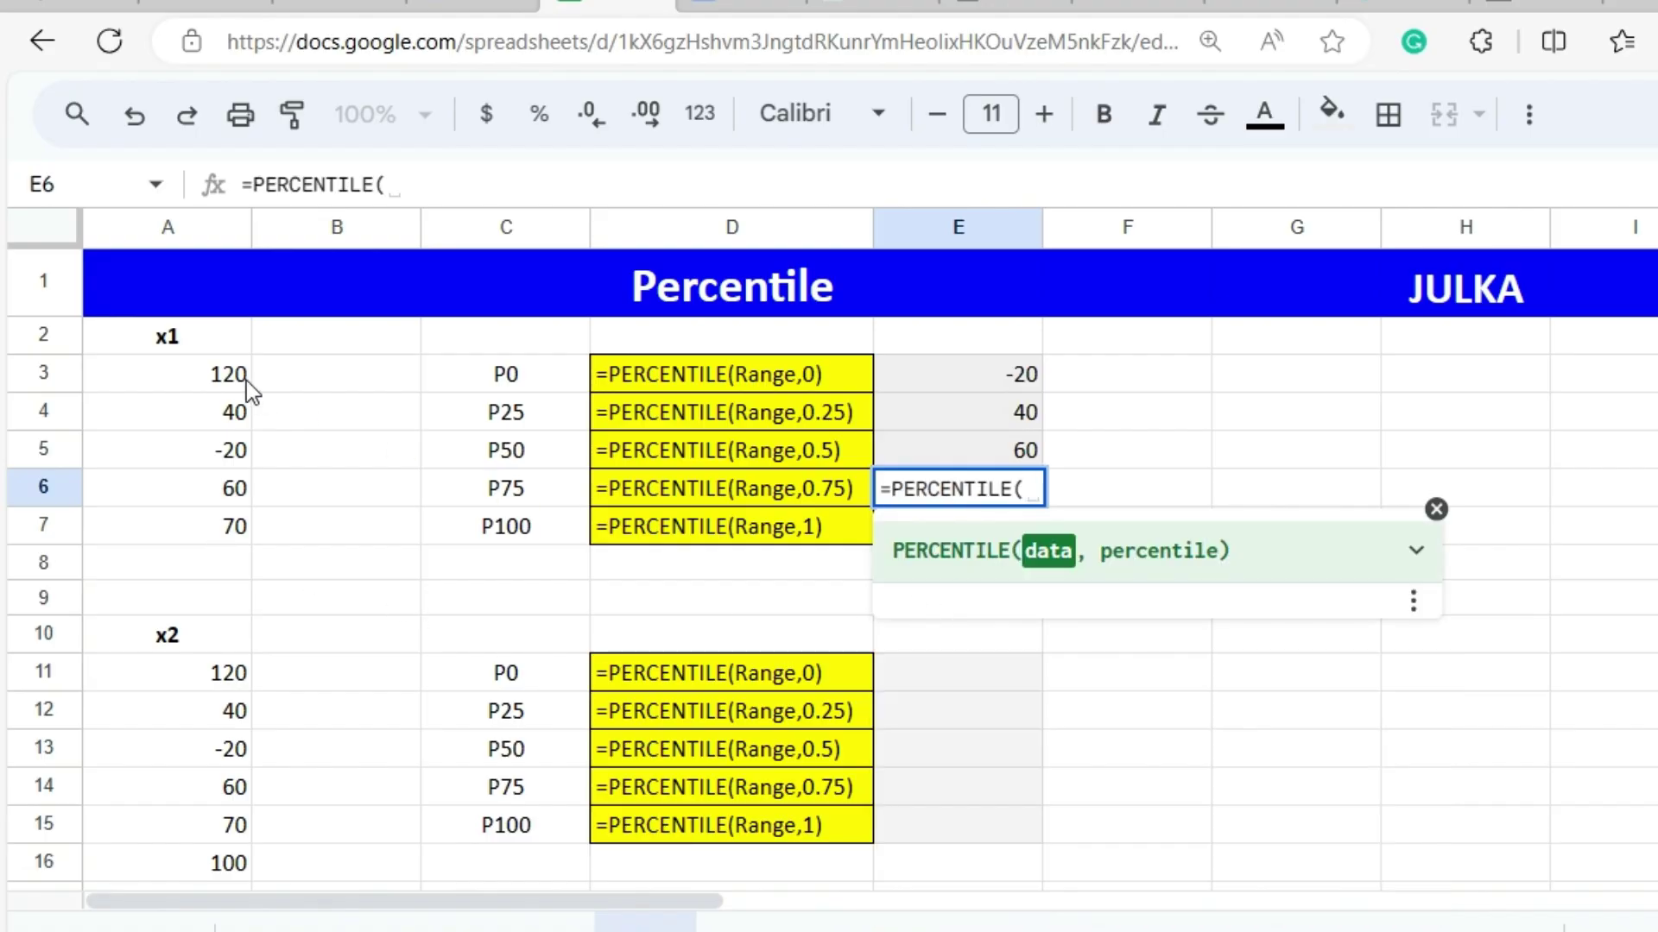
drag(239, 382, 223, 531)
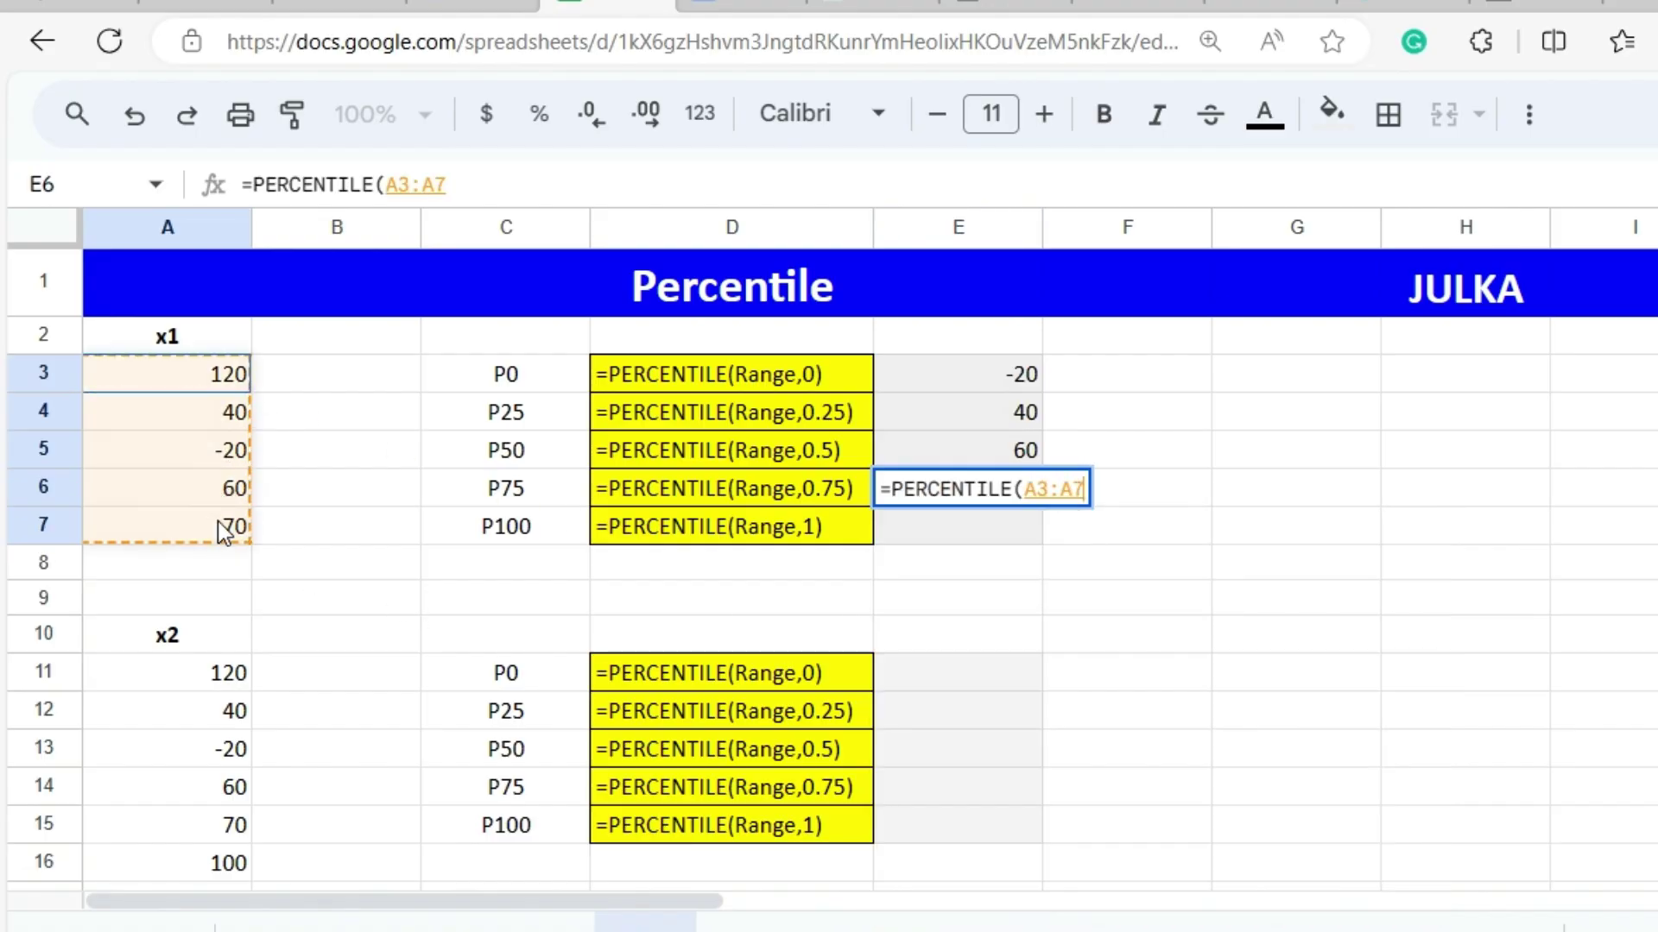
text(,)
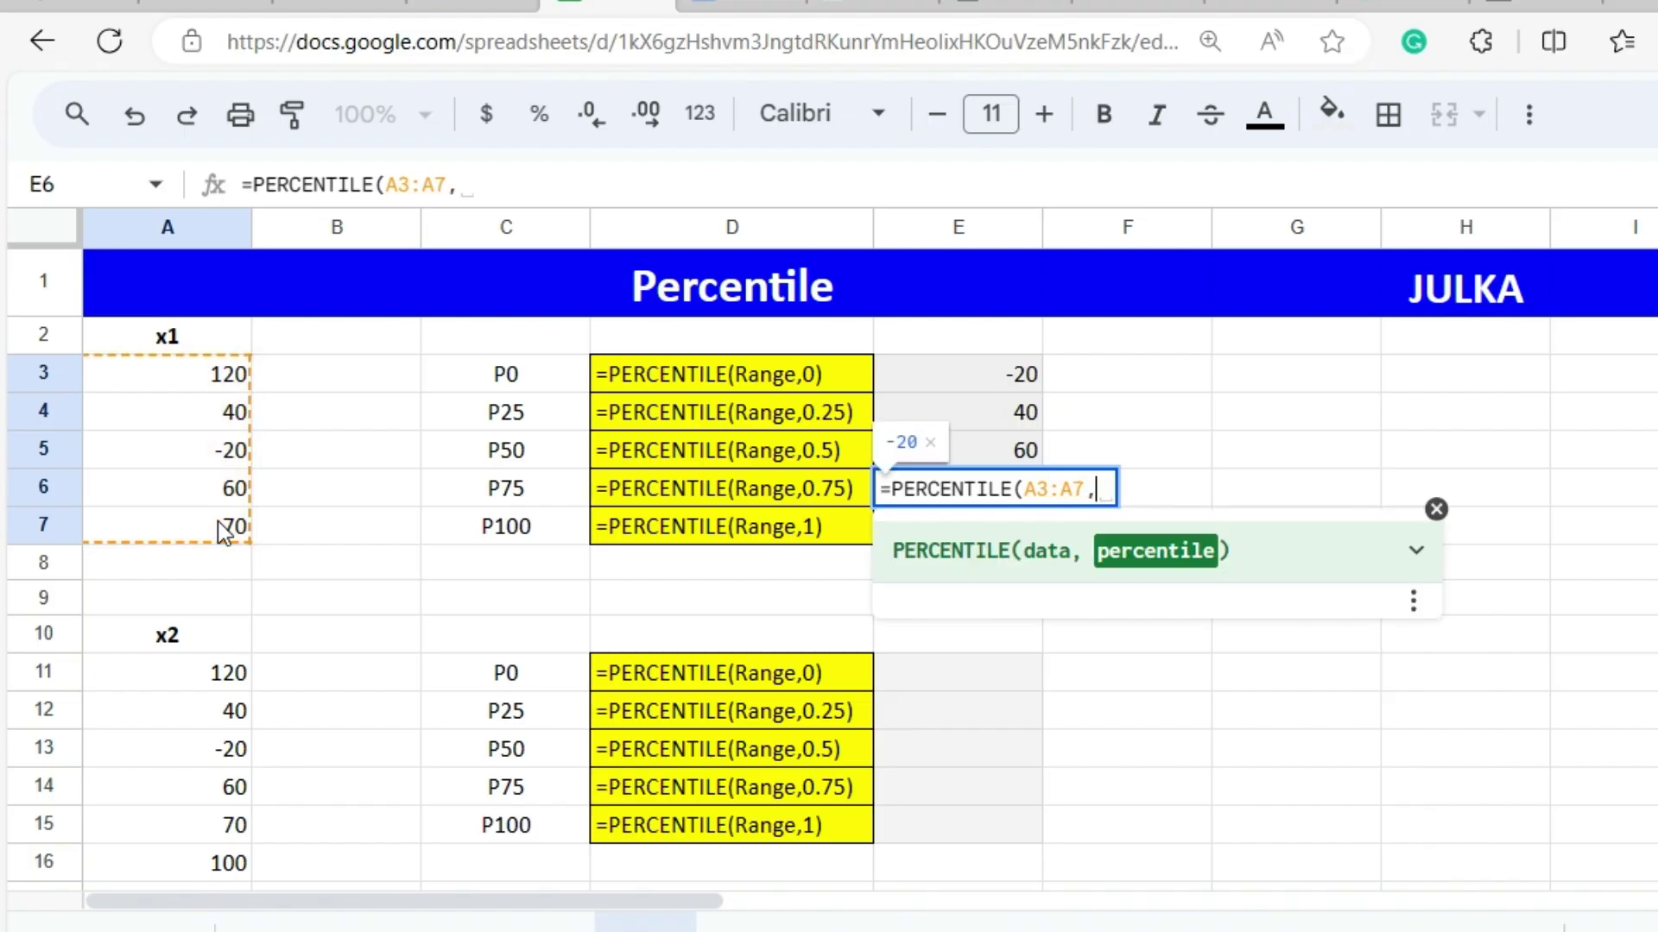
text(0.75)
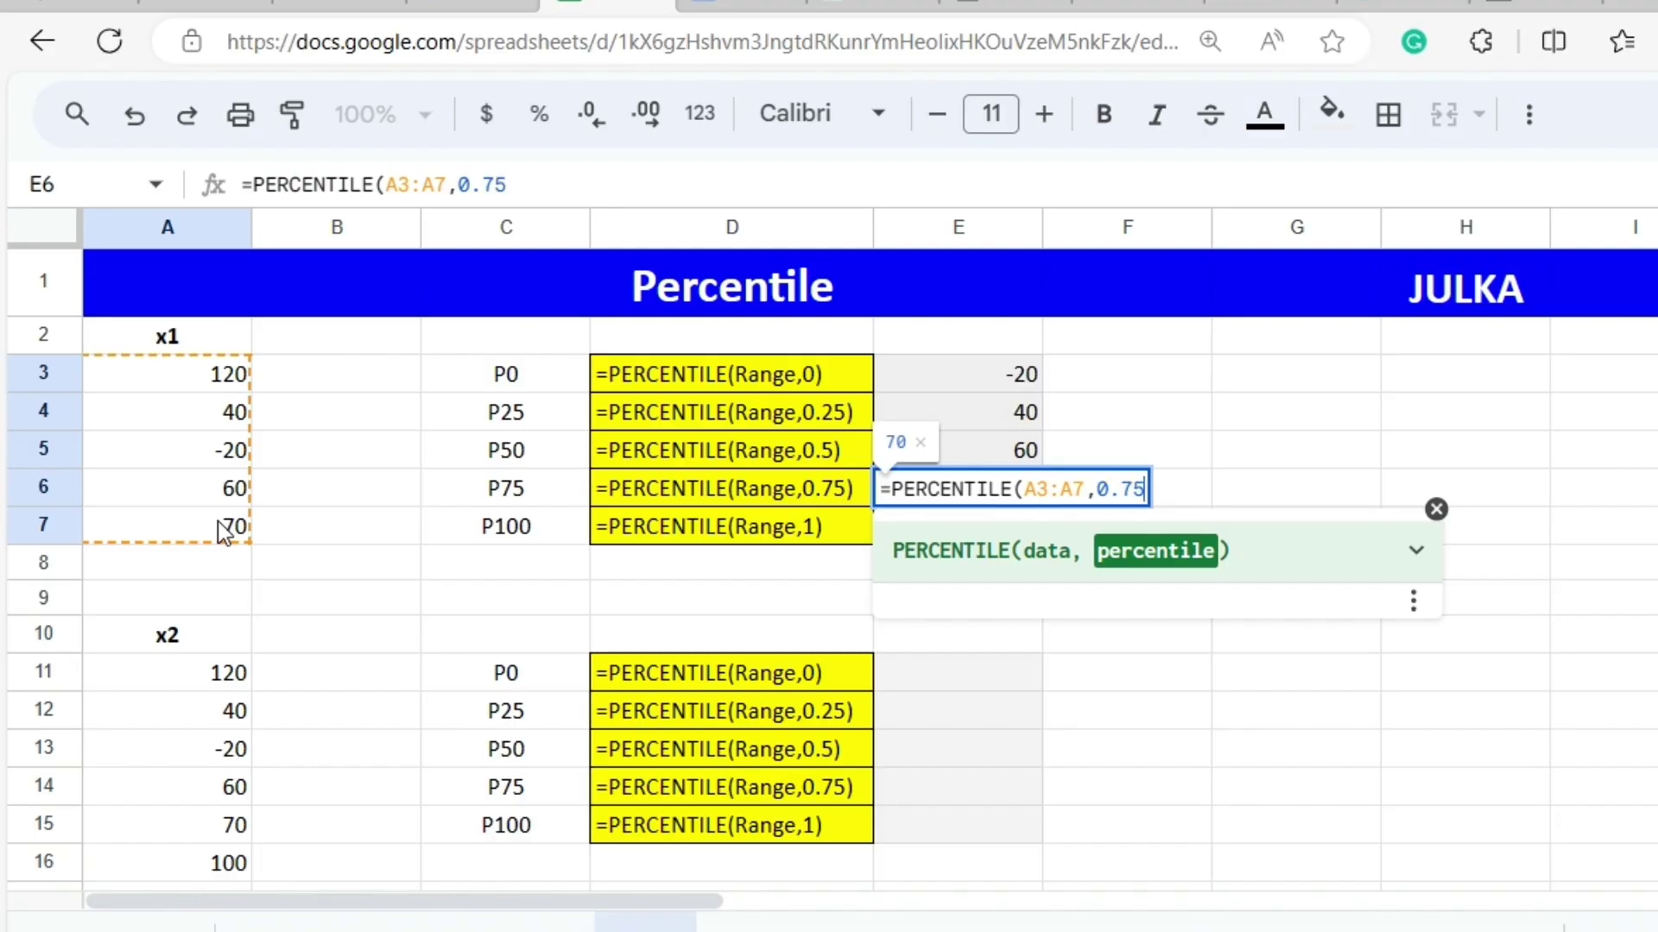
key(Return)
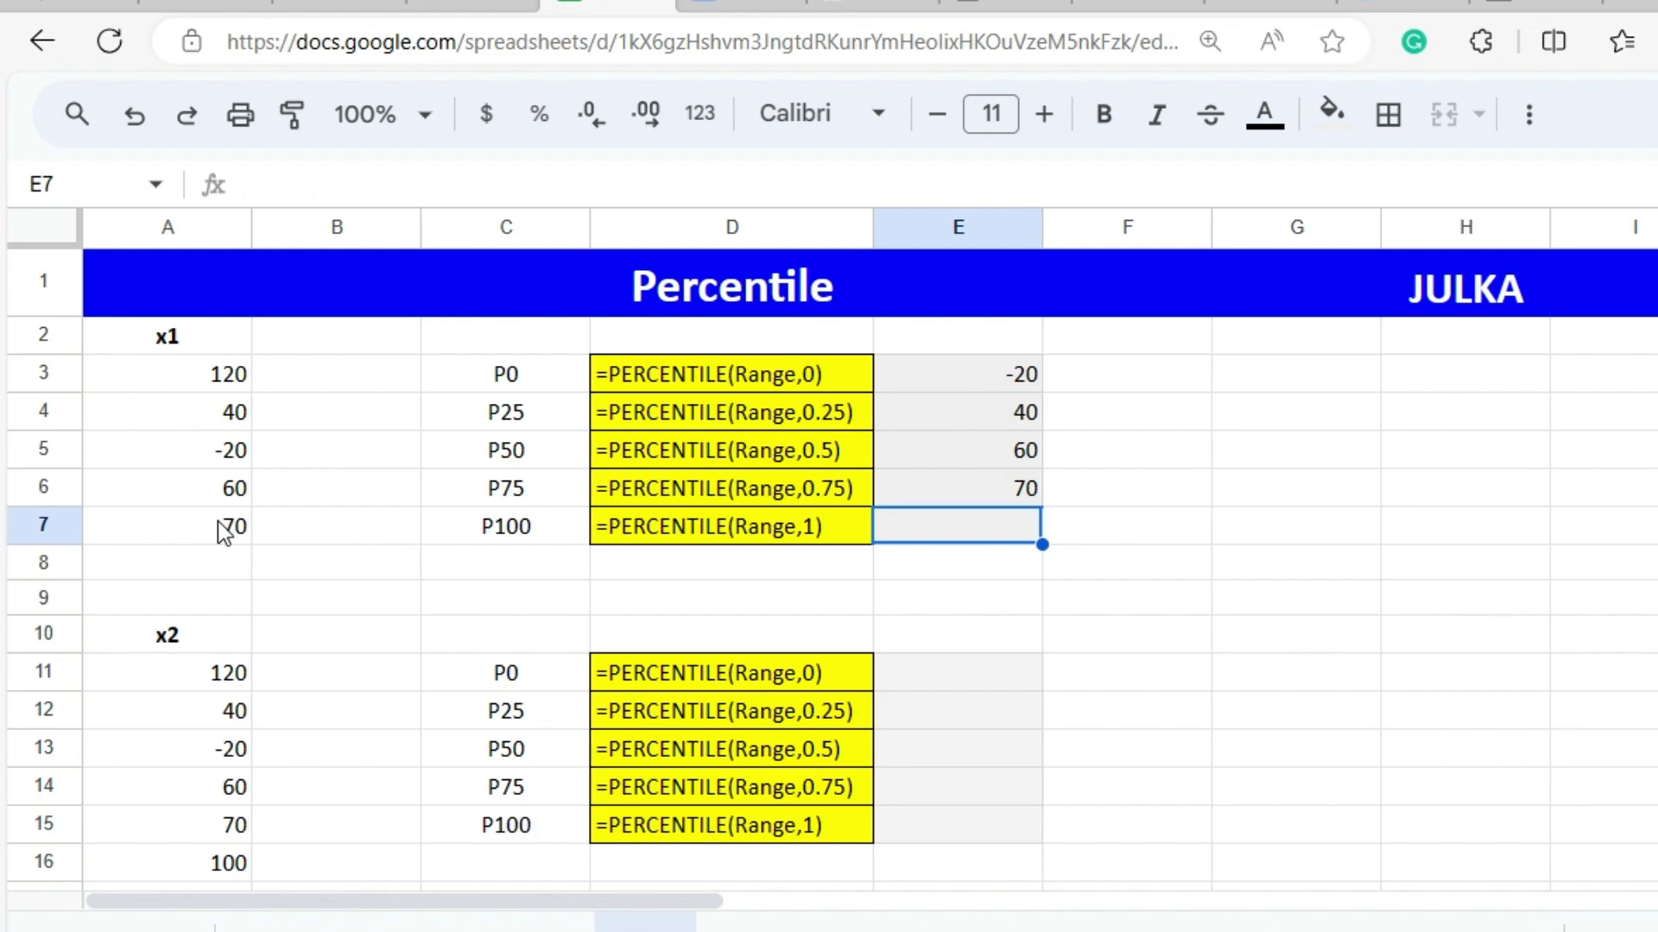
Enter =PERCENTILE(A3:A7,1) in E7, returning 120 as the x1 P100
text(=p)
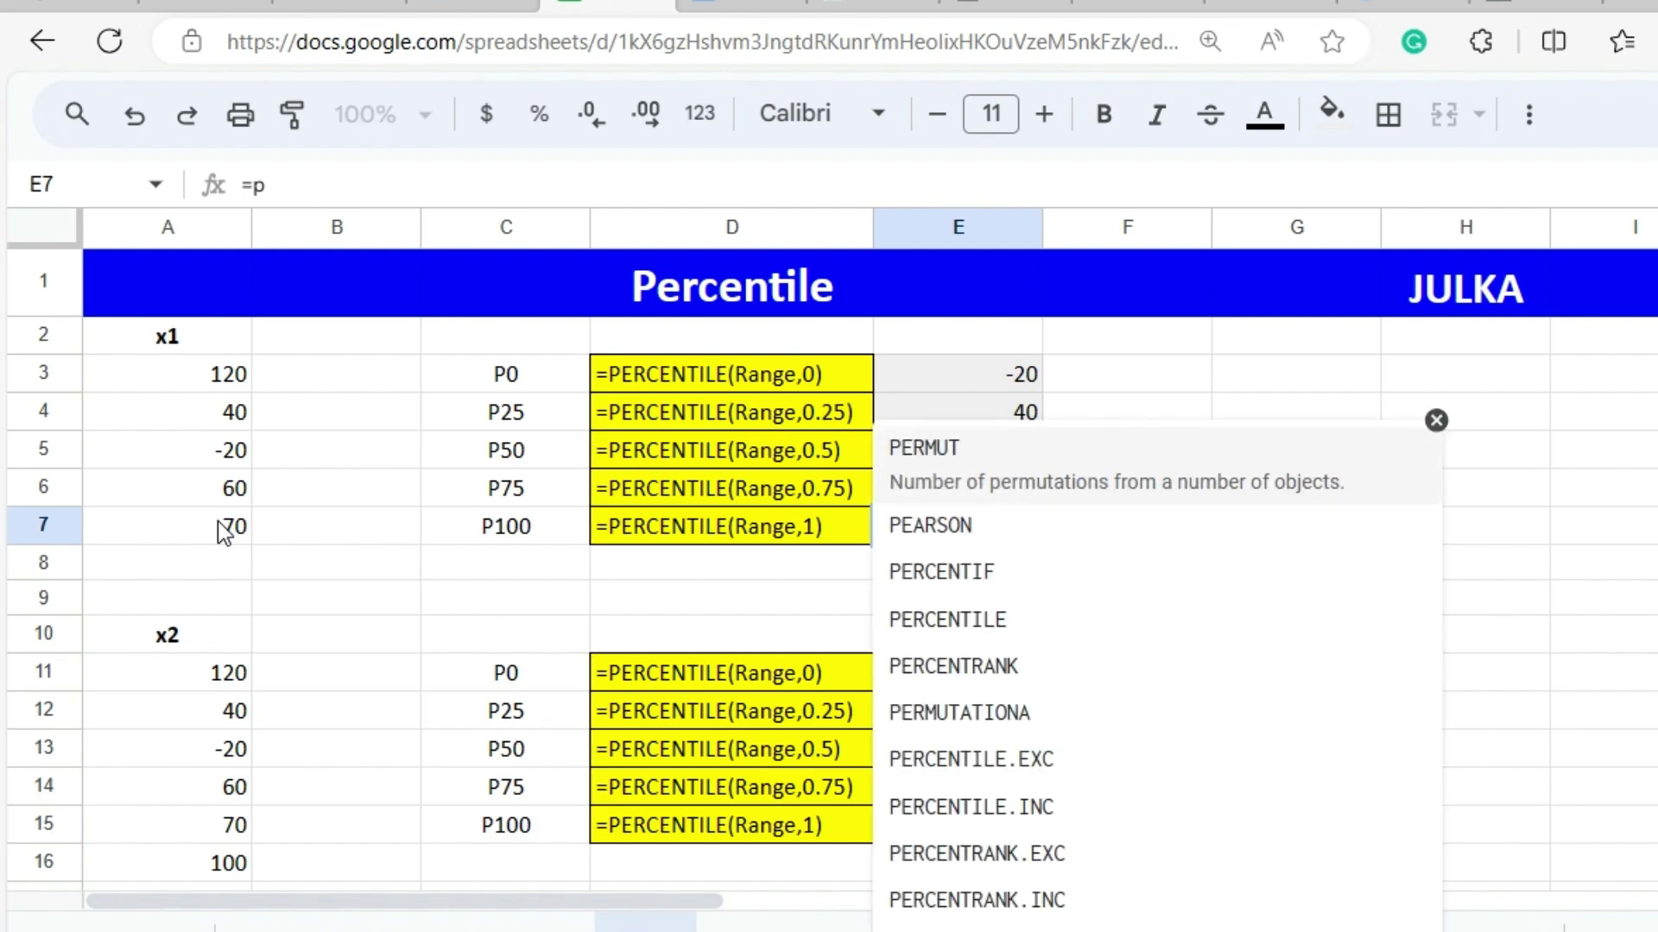
text(erc)
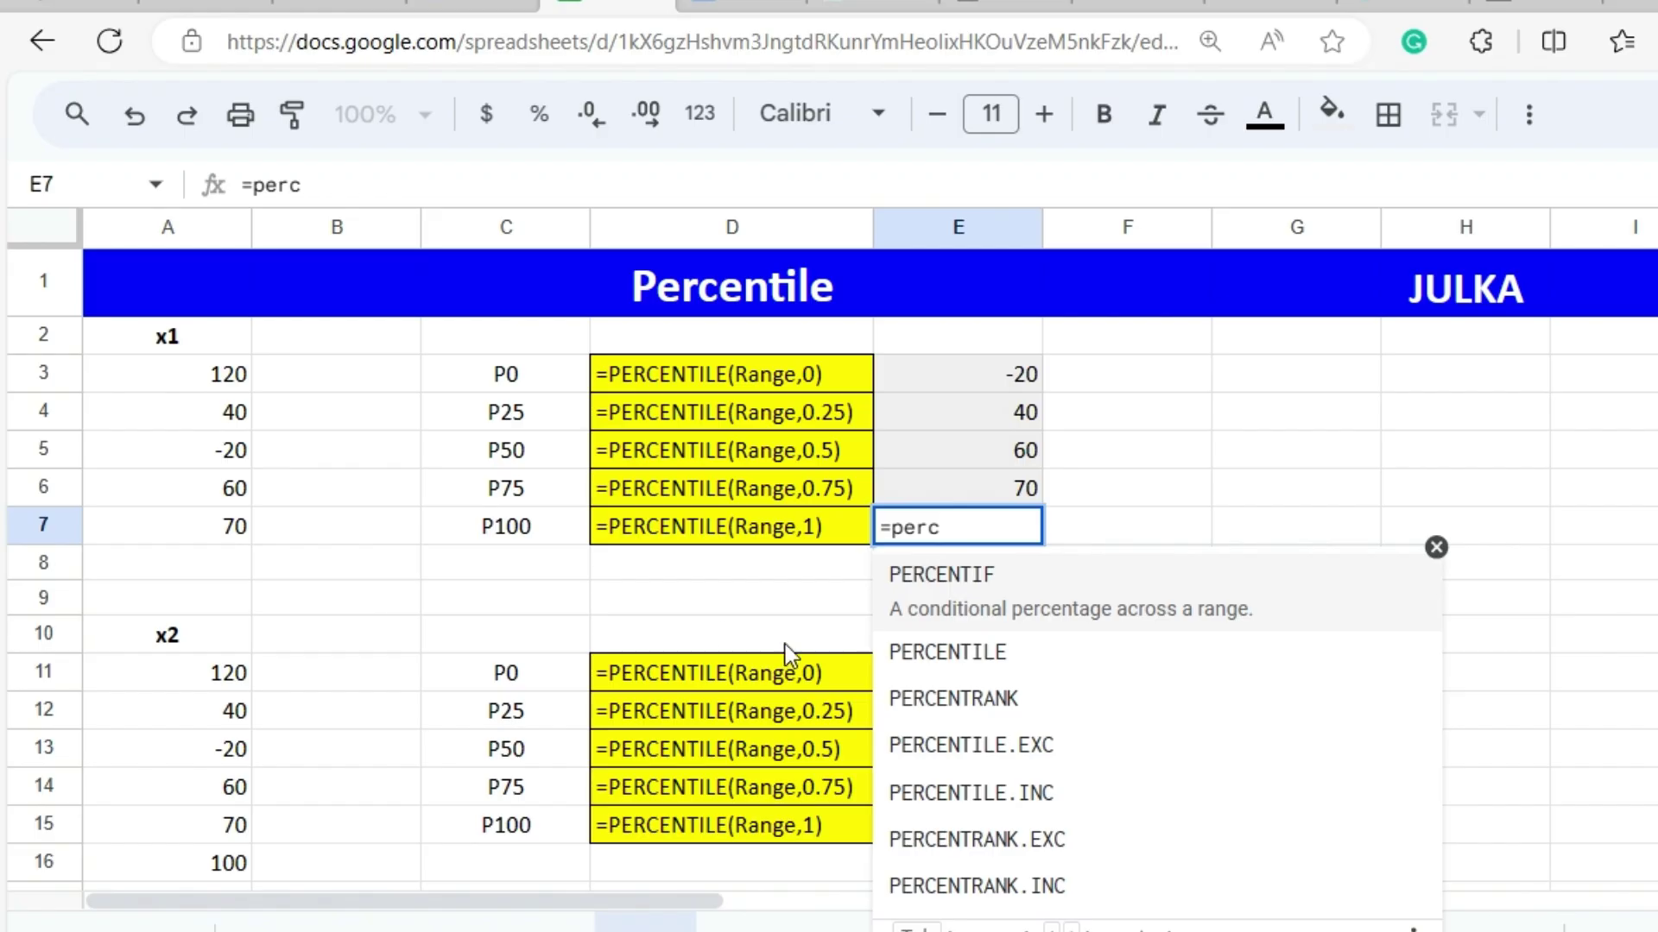
click(927, 648)
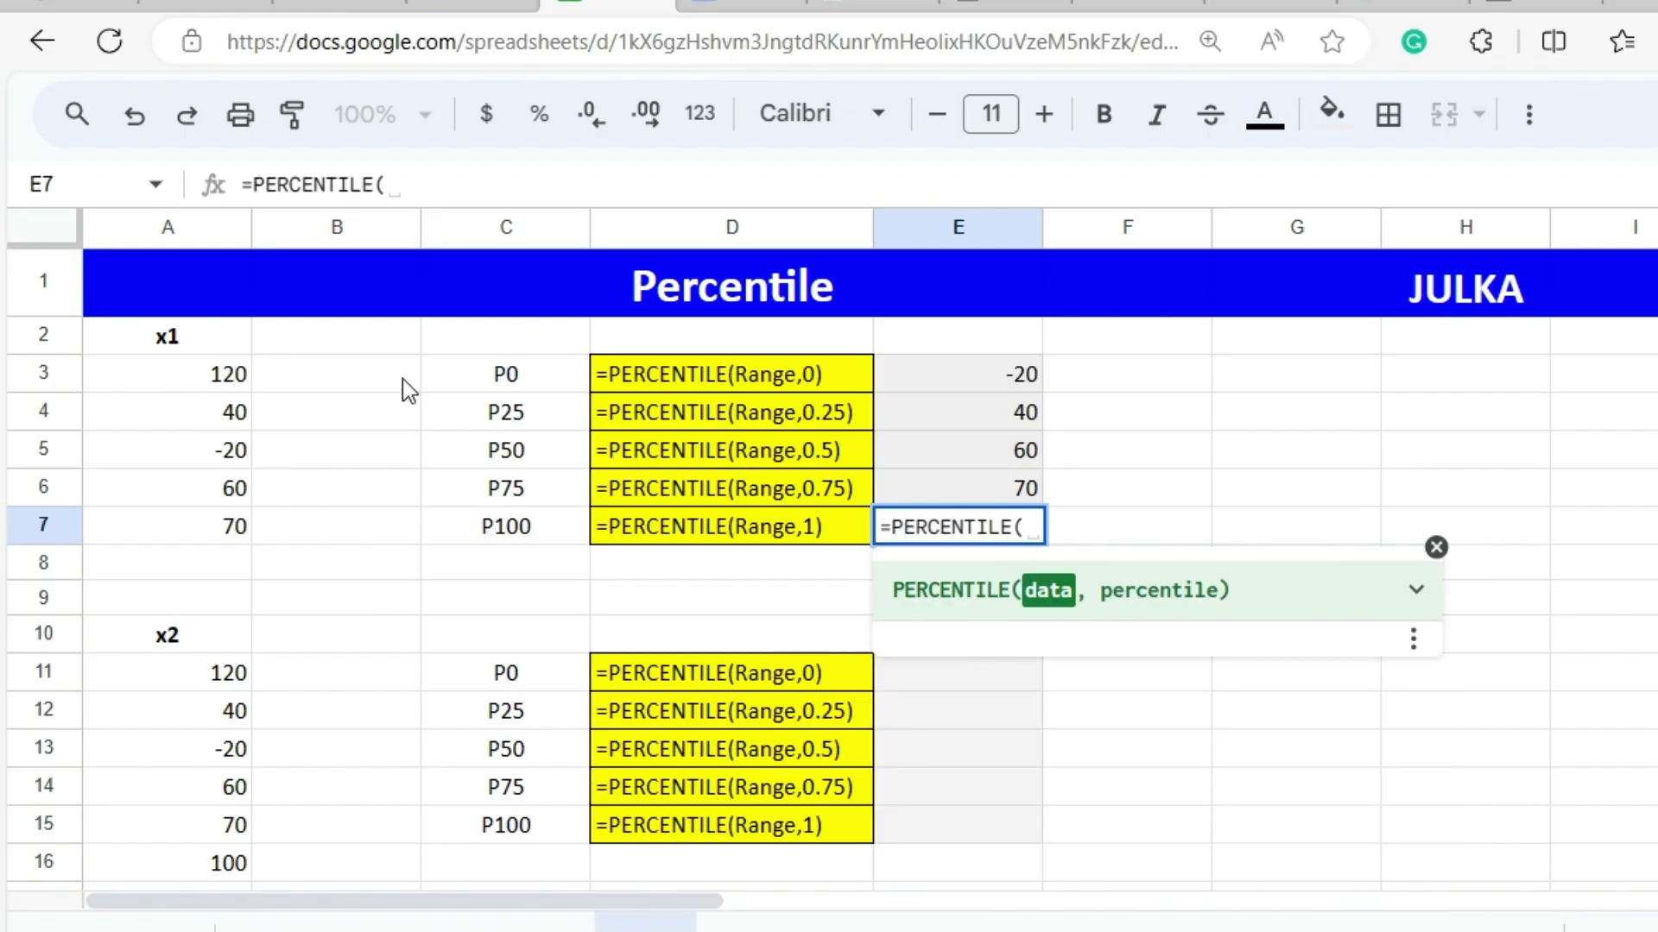
drag(232, 384, 211, 531)
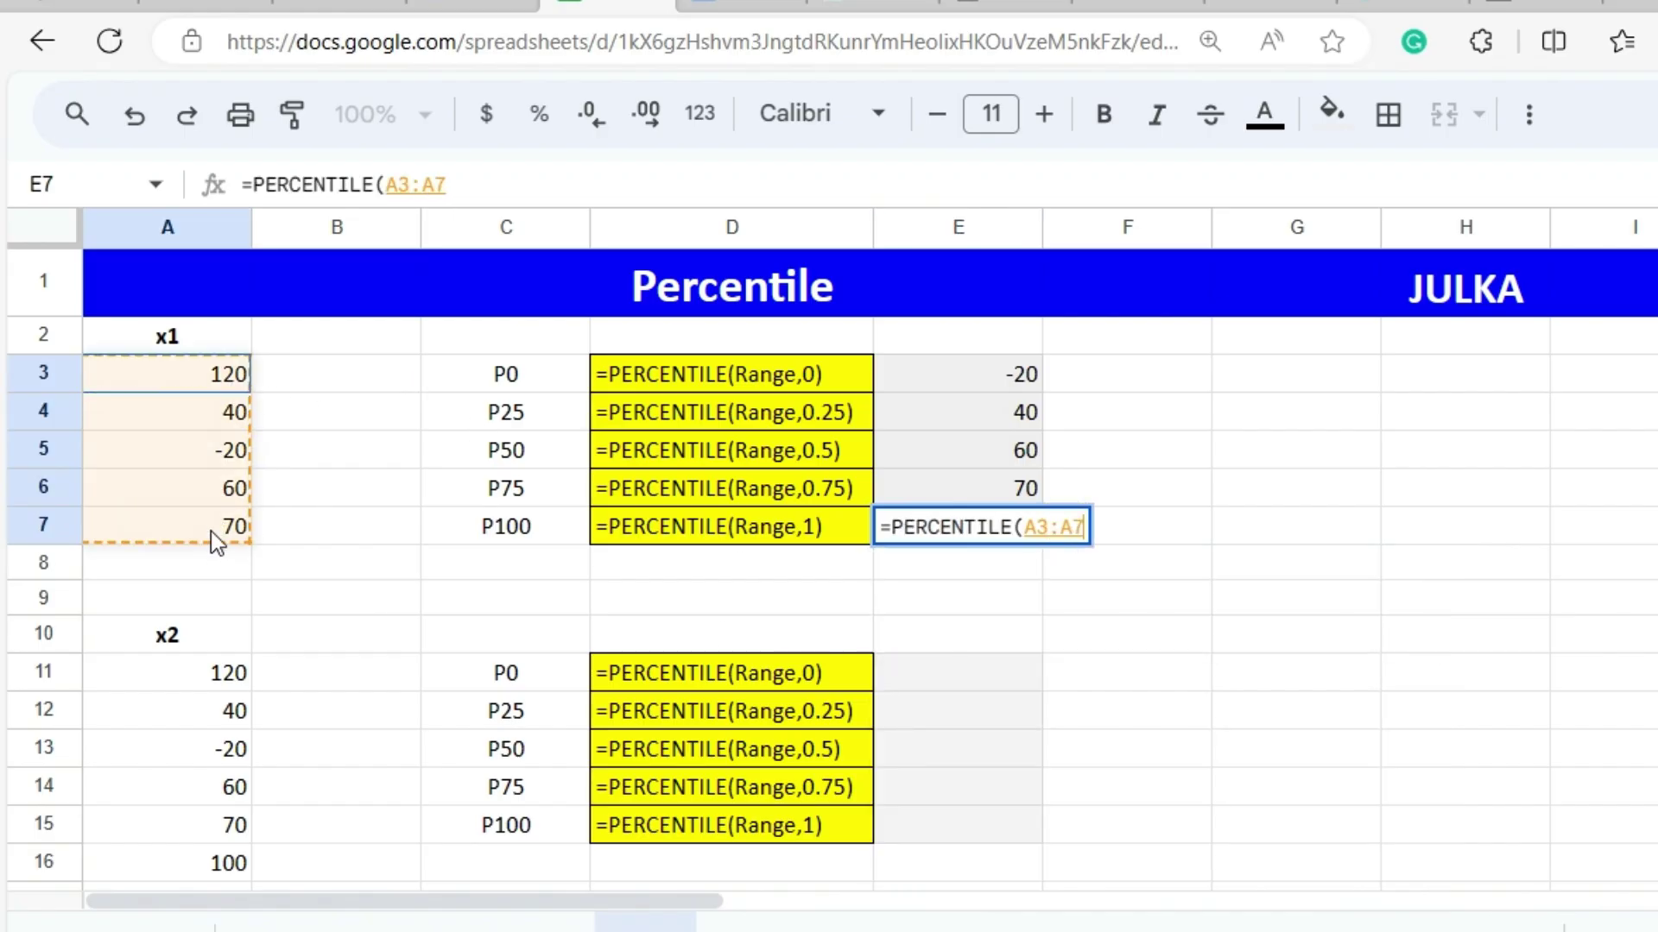
text(, )
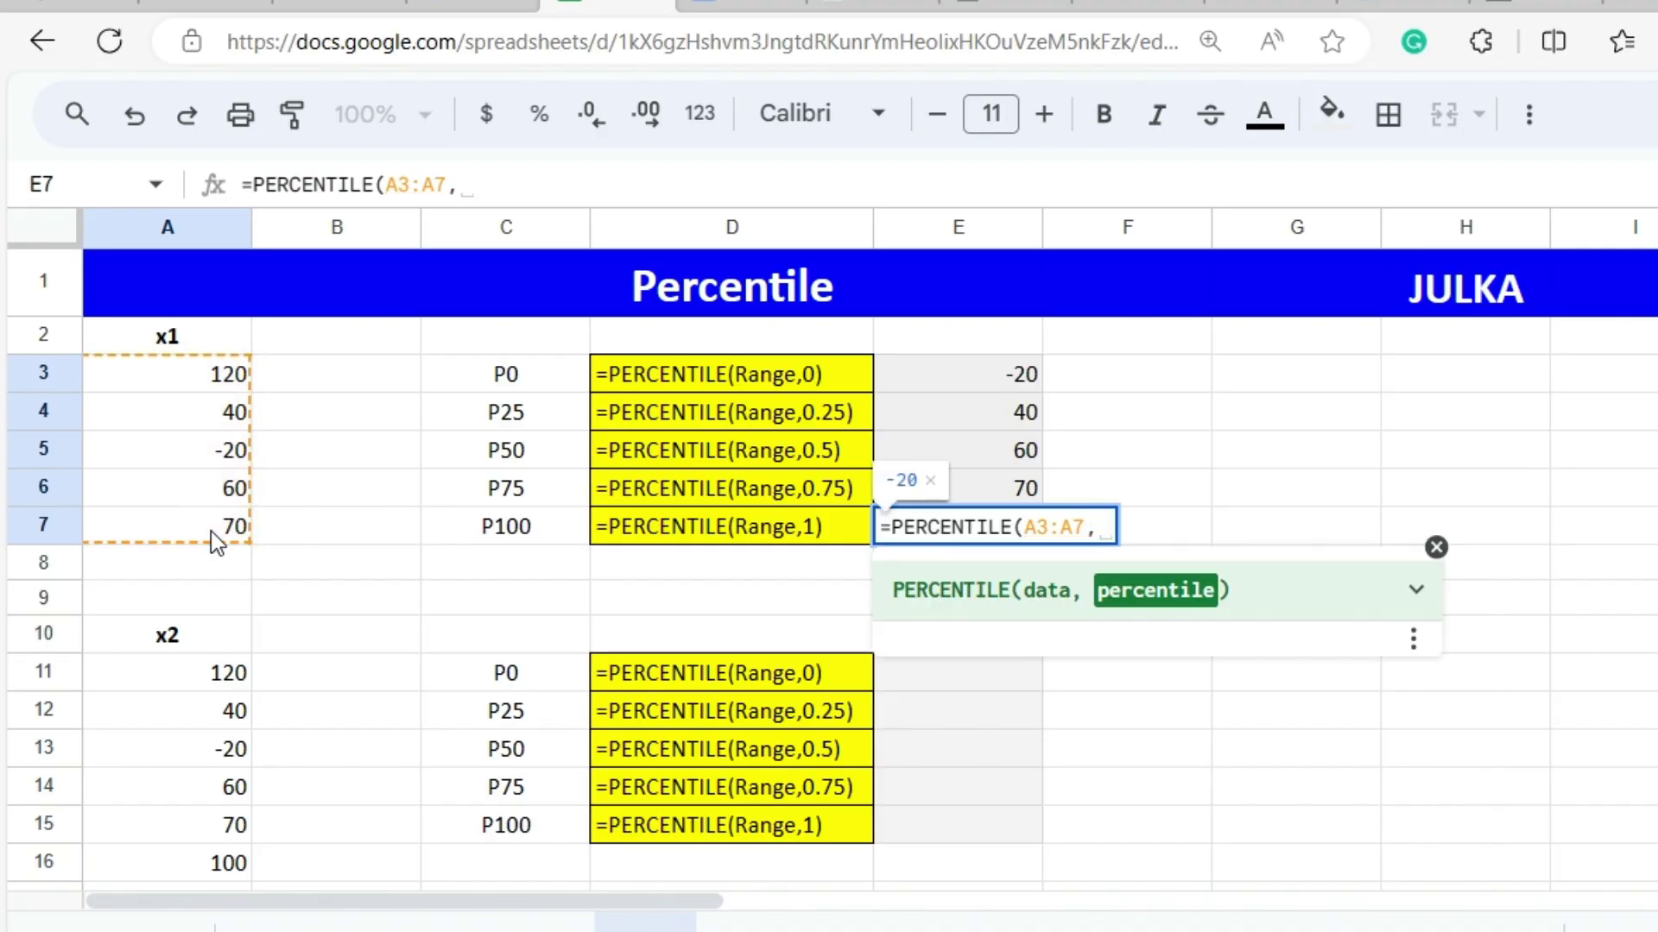
text(1))
key(Return)
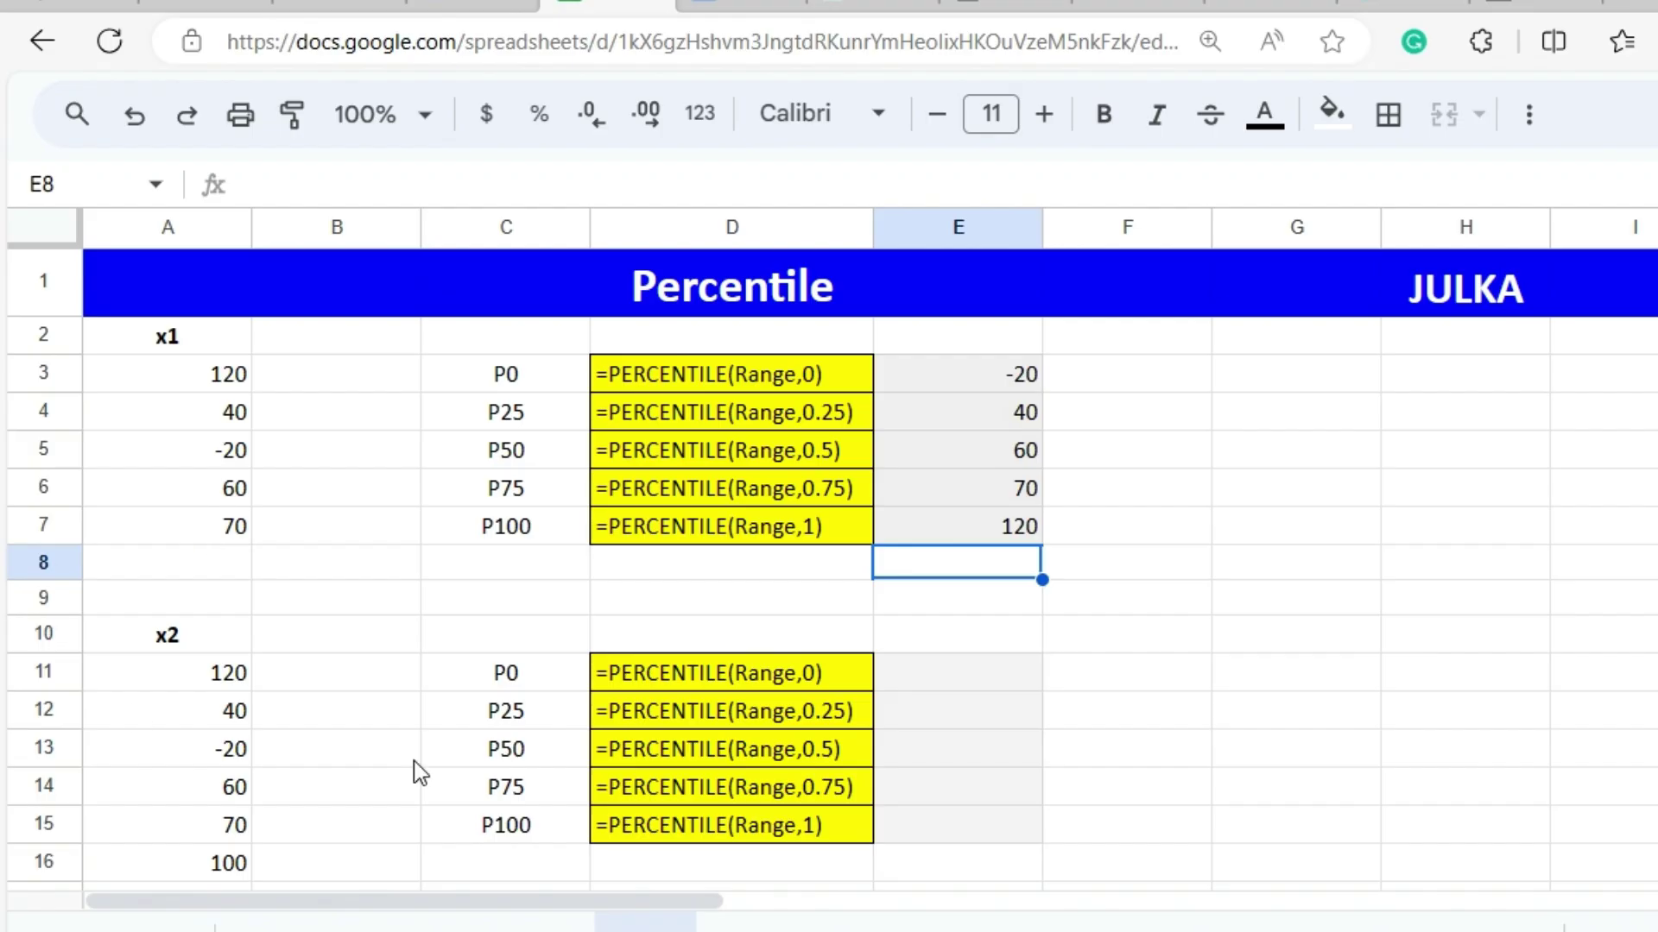
Enter =PERCENTILE(A11:A16,0) in E11, returning -20 as the x2 P0
click(903, 685)
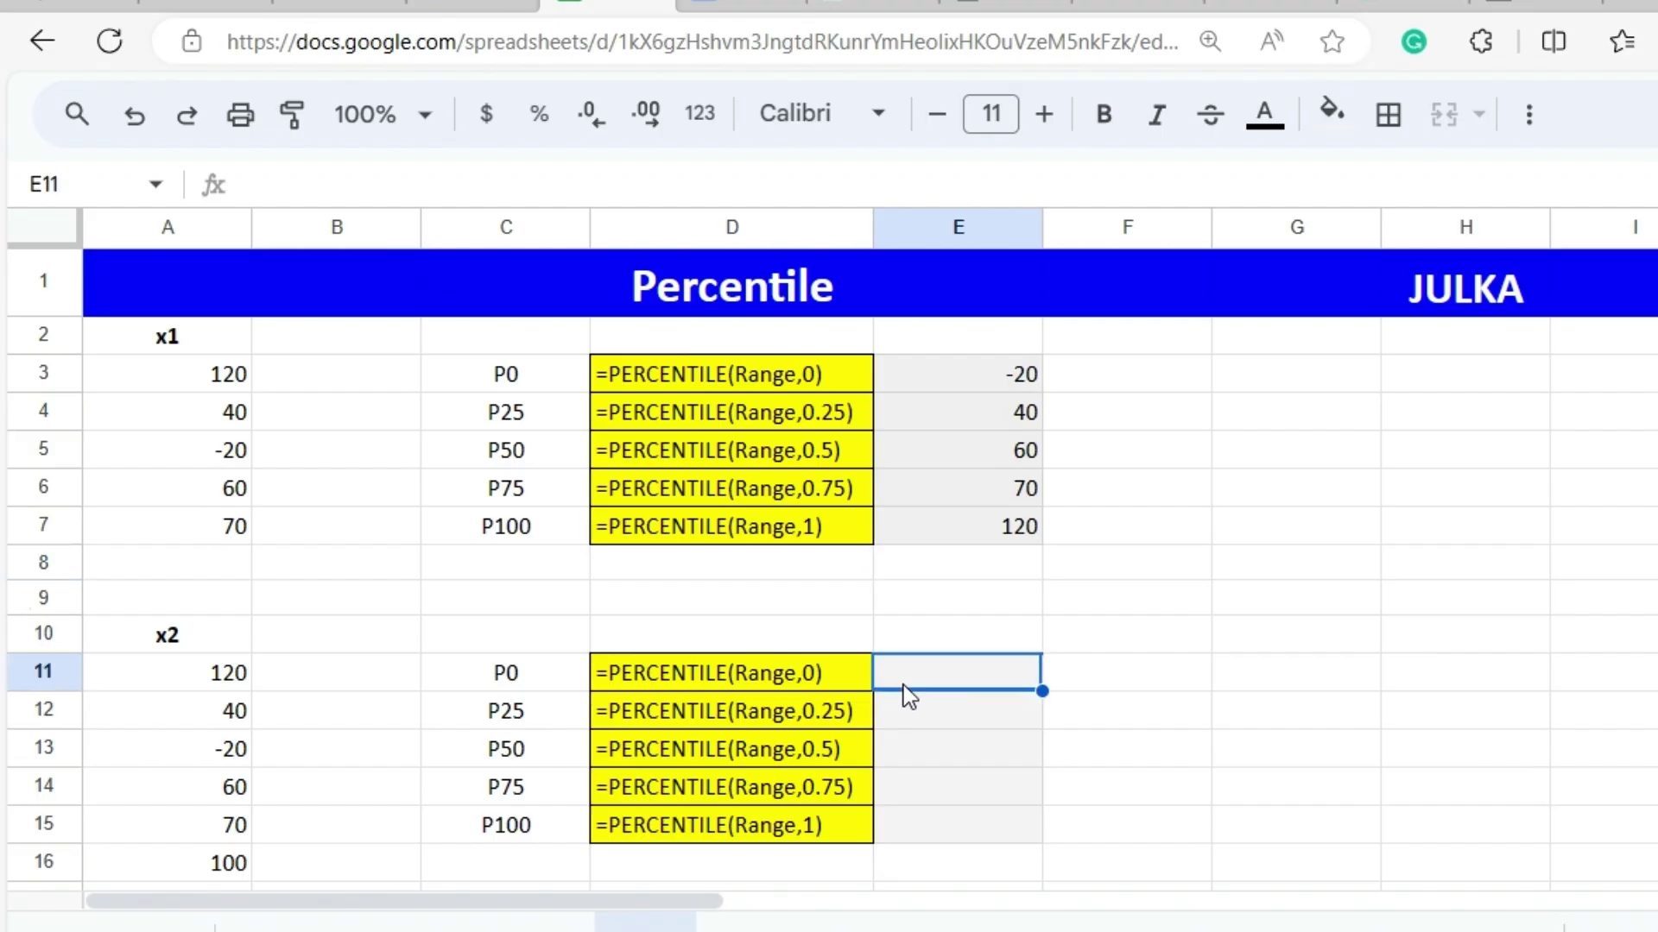
text(=p)
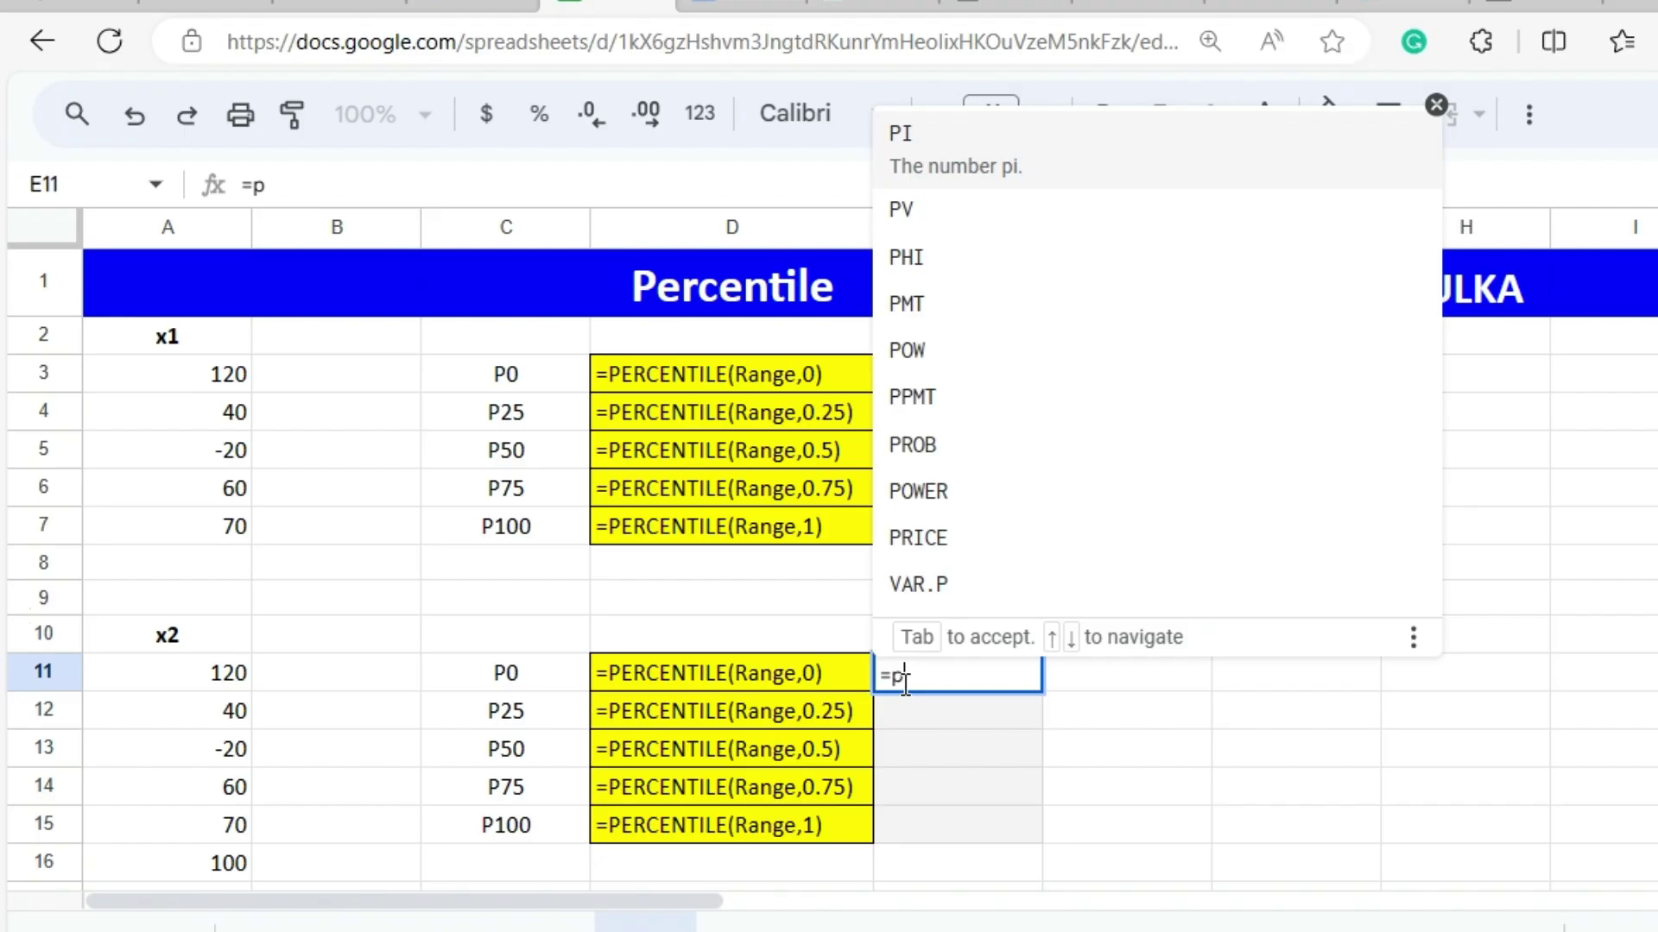
text(erc)
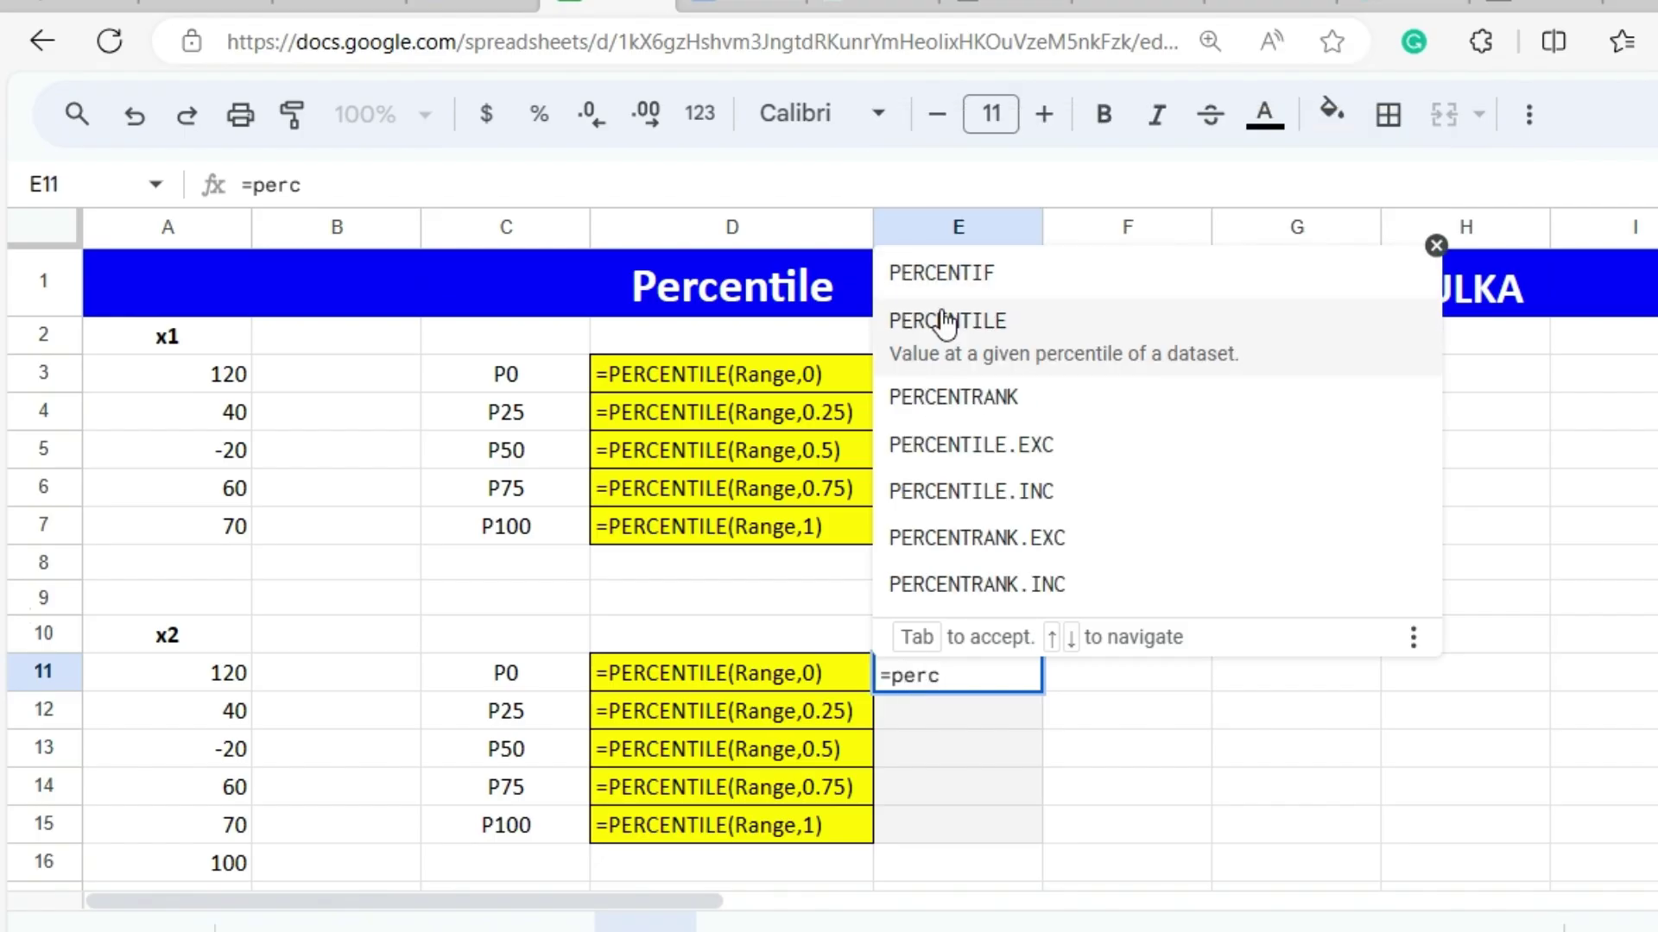
click(946, 322)
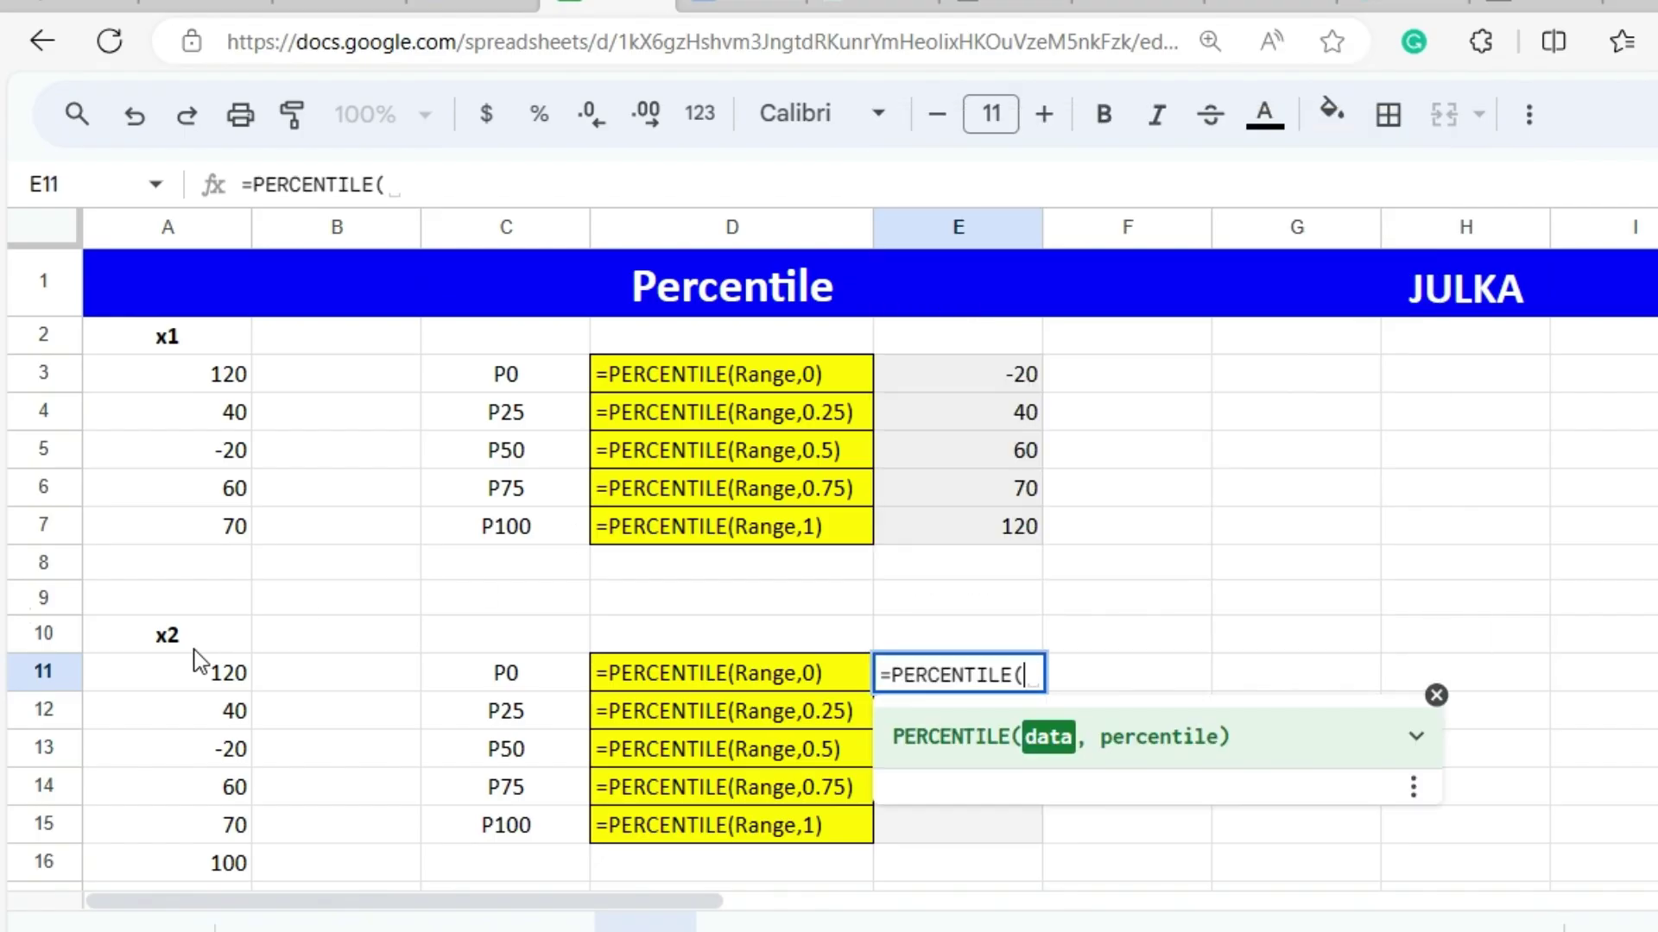
click(191, 674)
shift+click(175, 826)
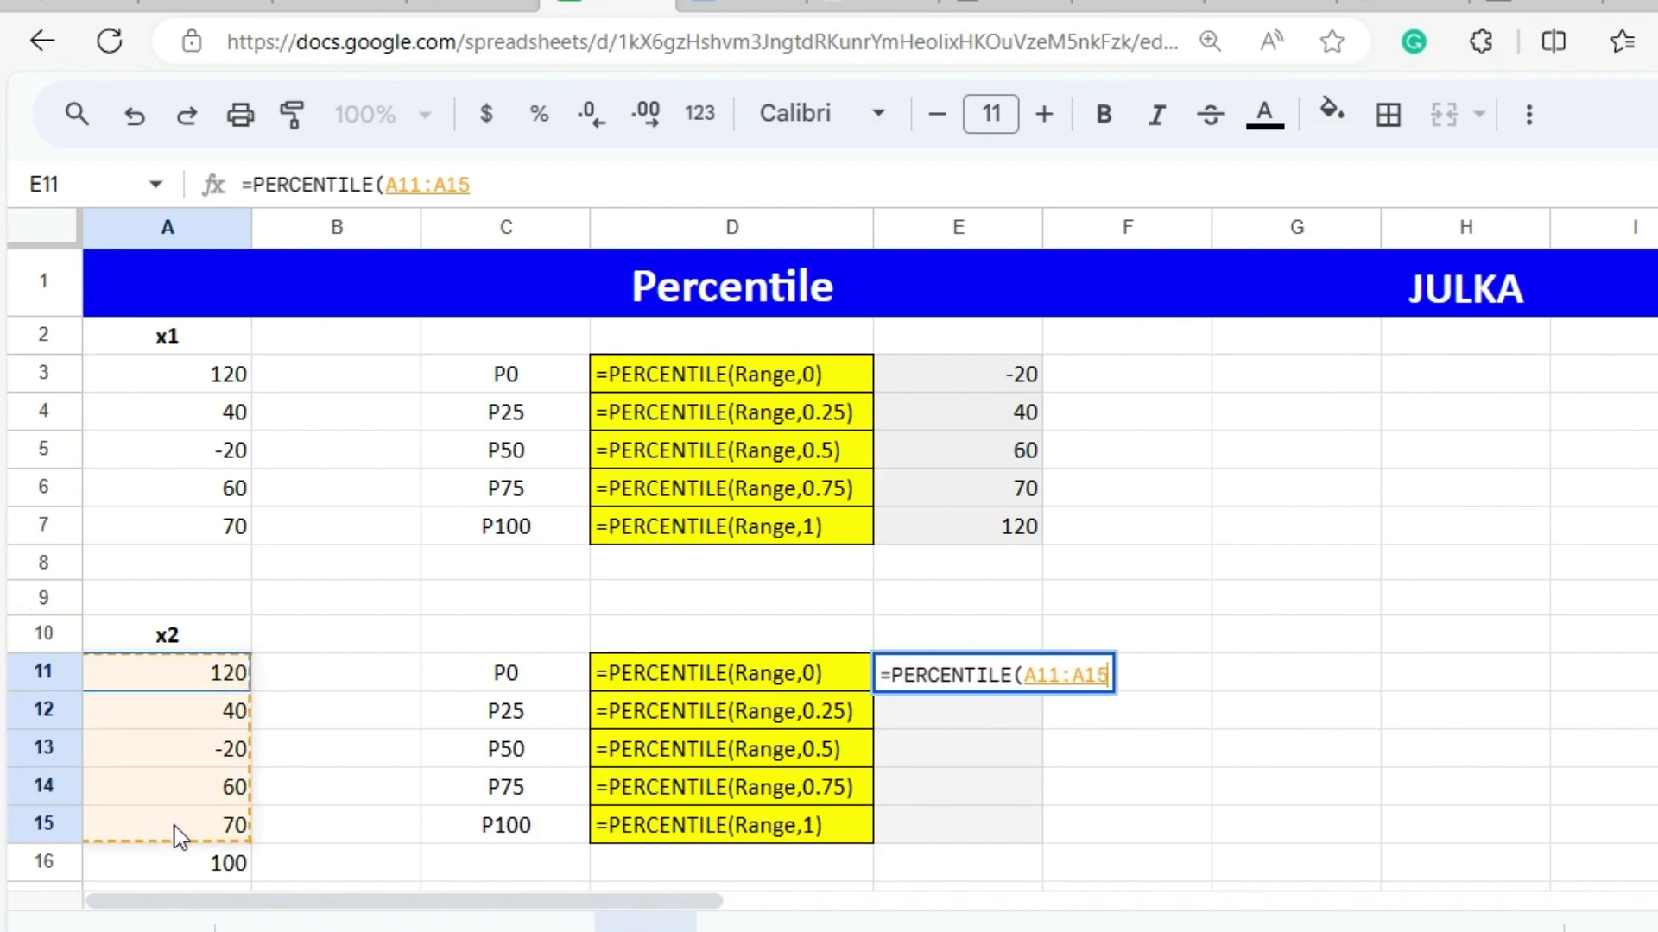
shift+click(170, 862)
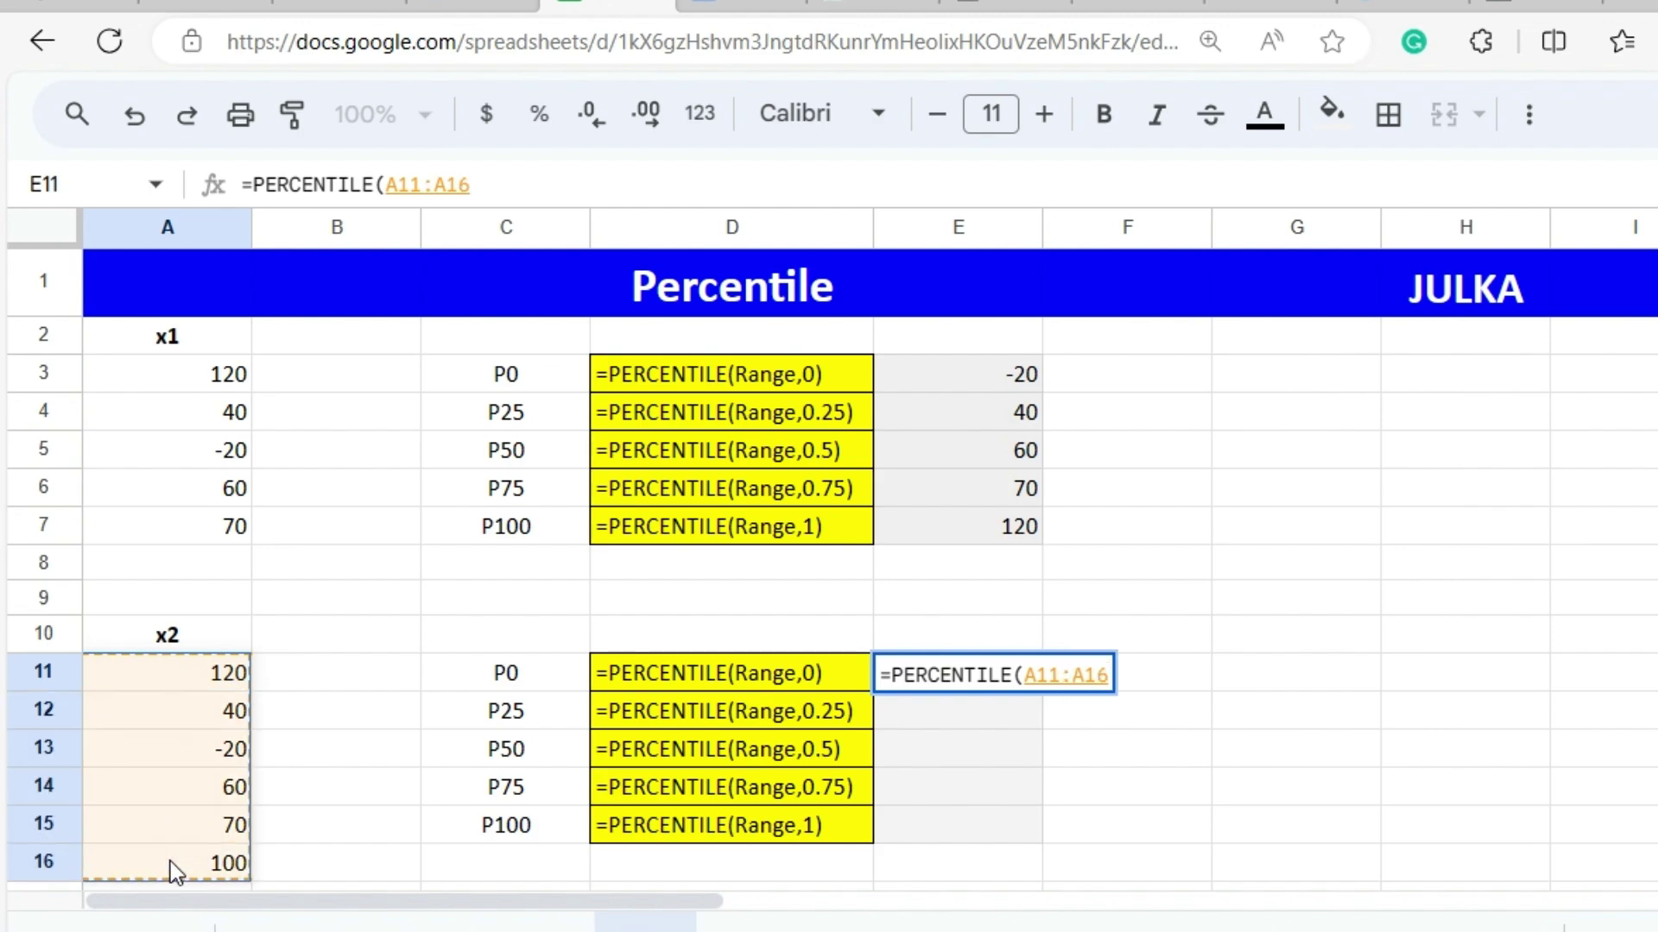
text(,0)
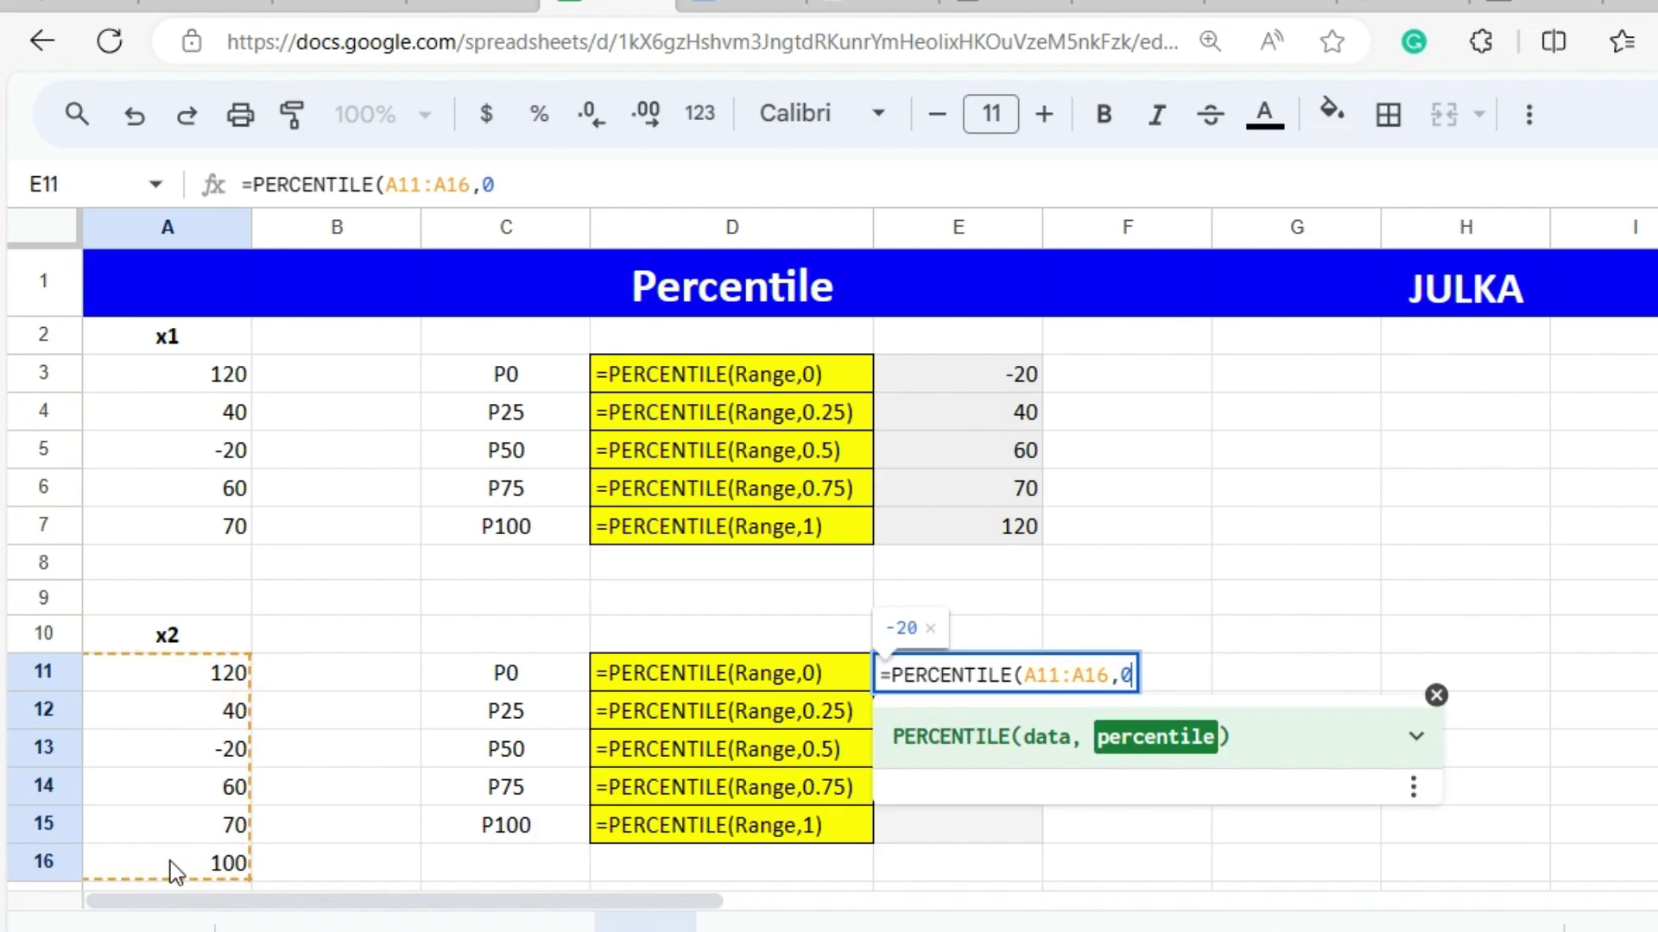
key(Return)
Enter =PERCENTILE(A11:A16,0.25) in E12, returning 45 as the x2 P25
text(=)
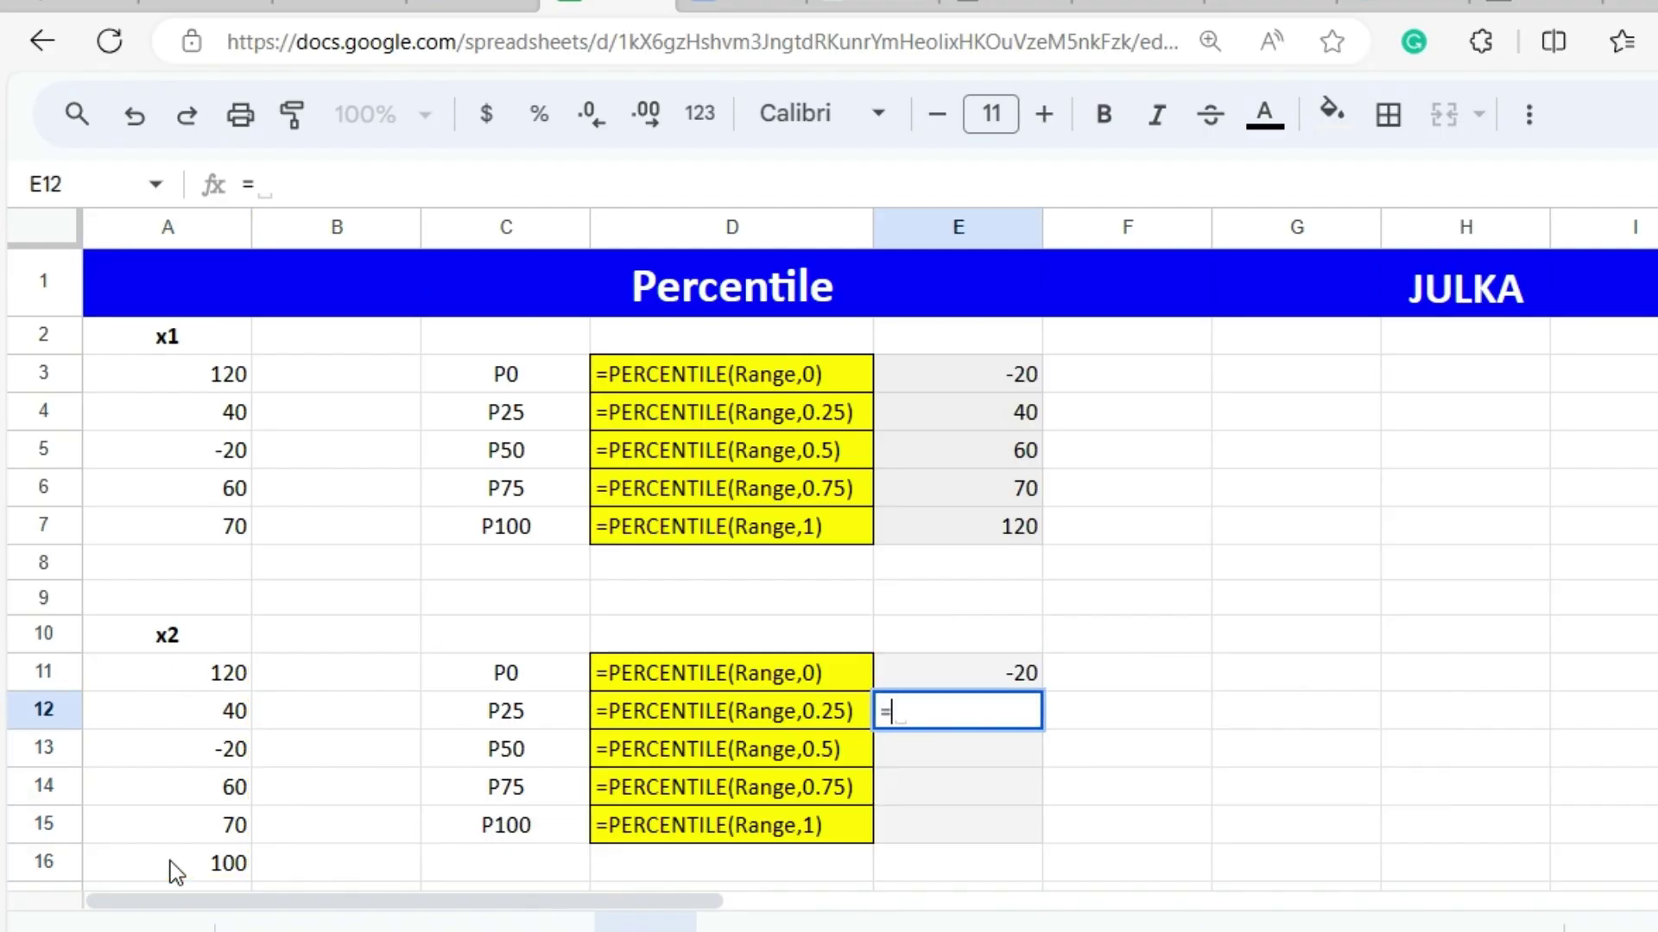
text(perce)
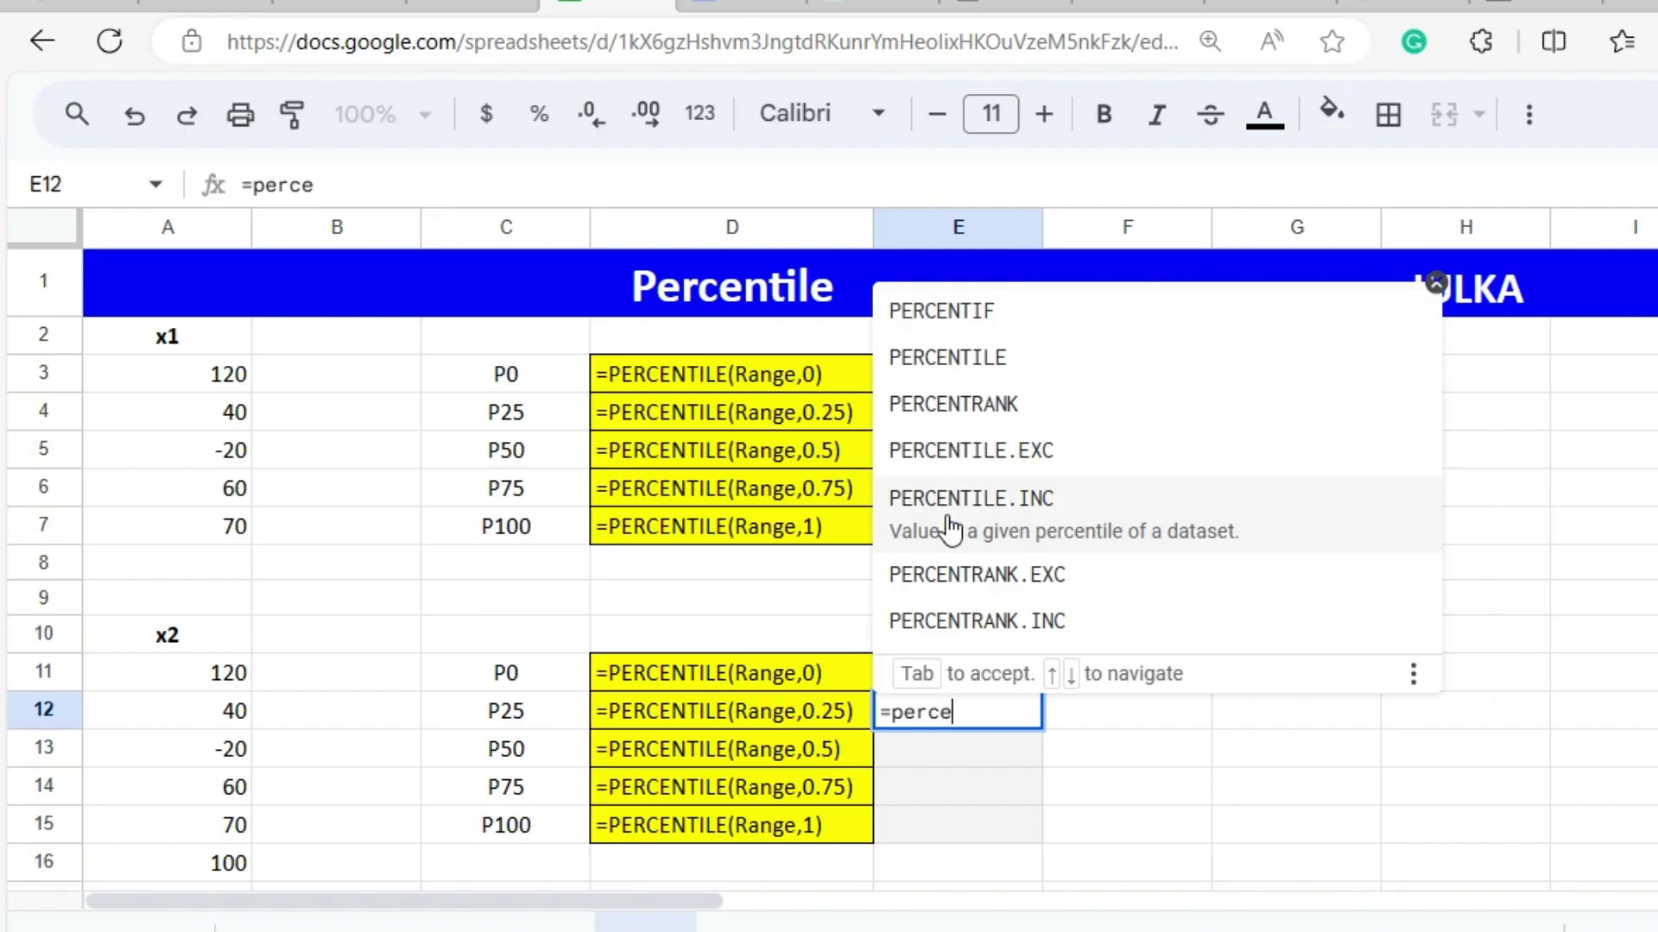
click(985, 367)
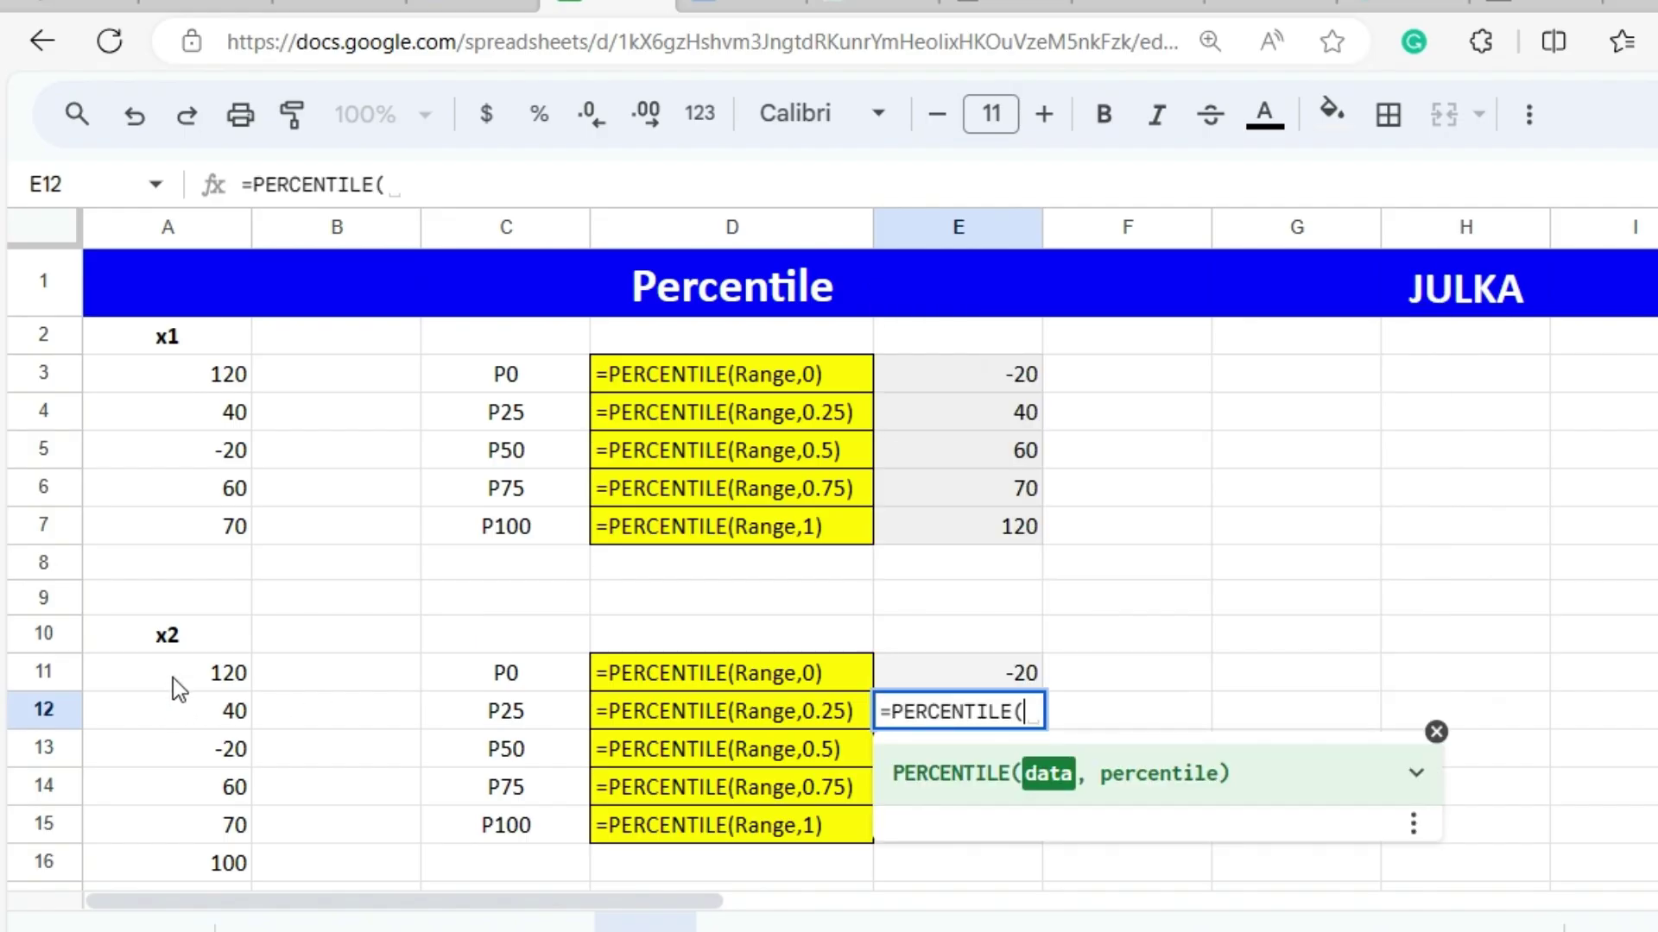
drag(172, 677, 157, 854)
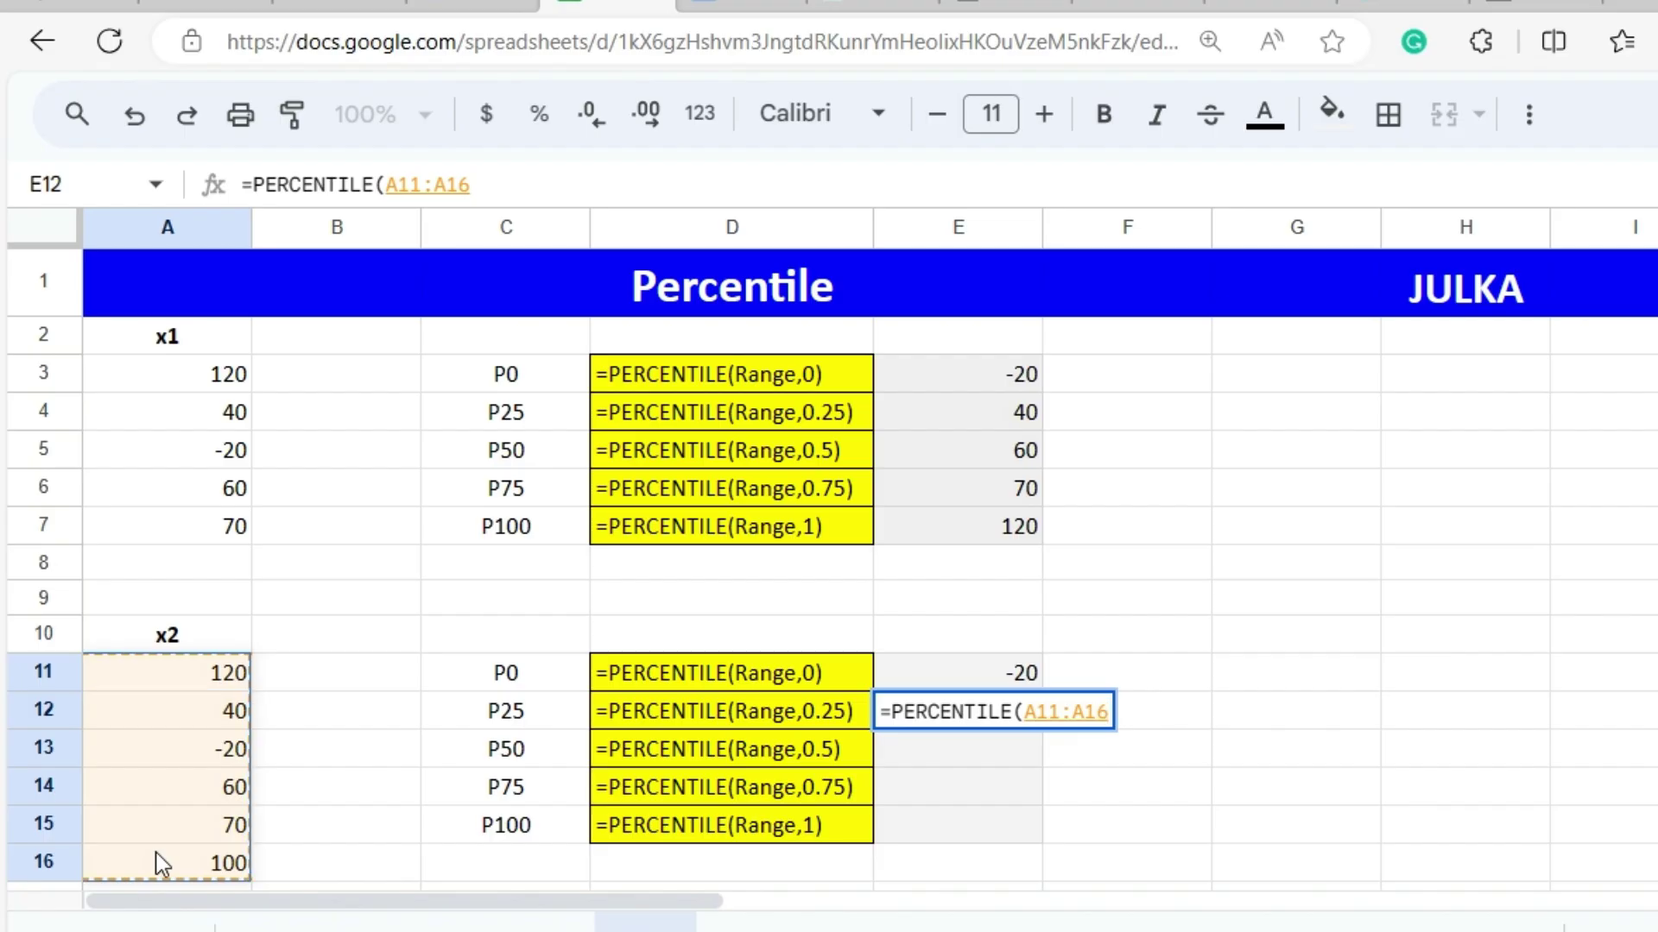
text(,)
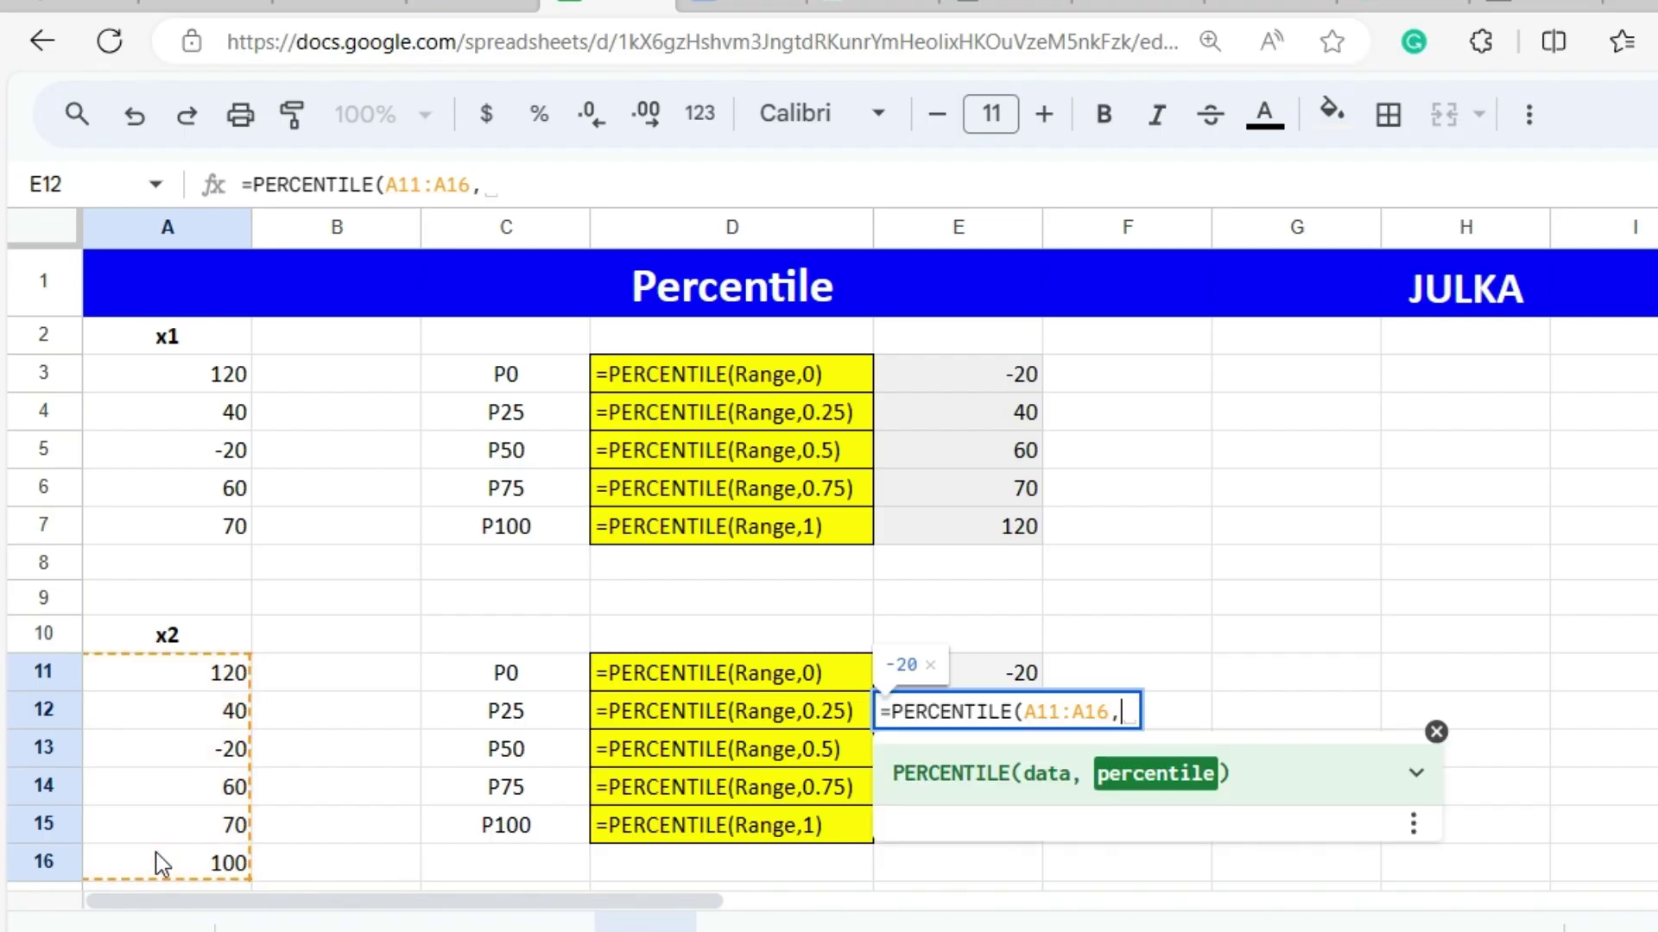
text(0.2)
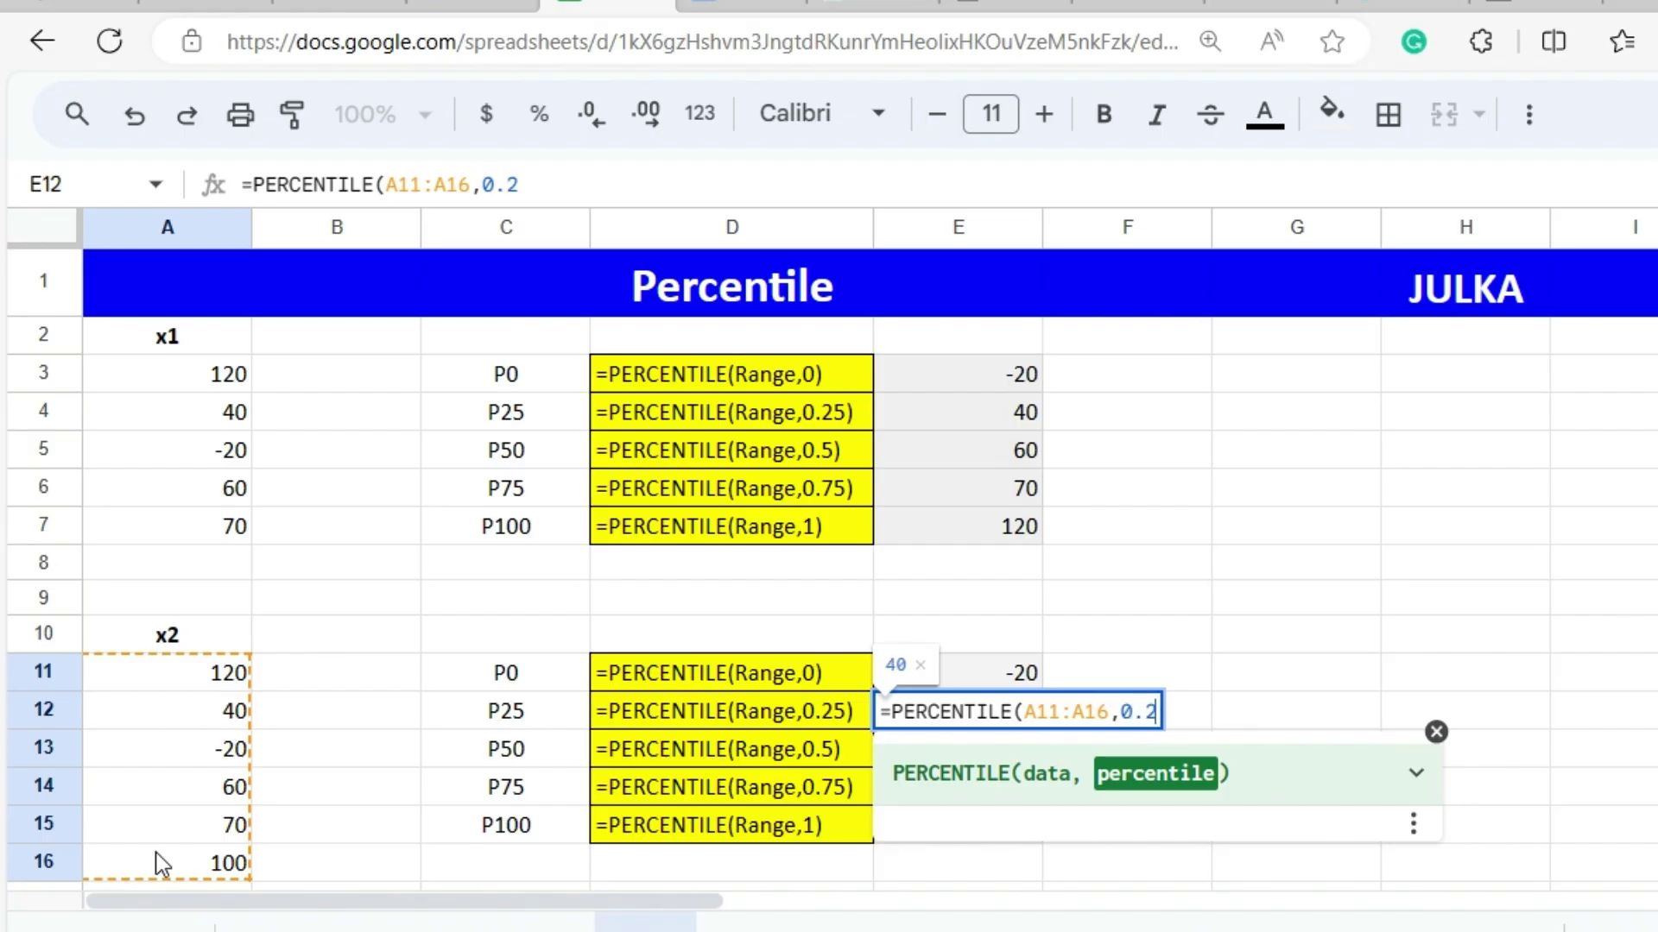
text(5)
key(Return)
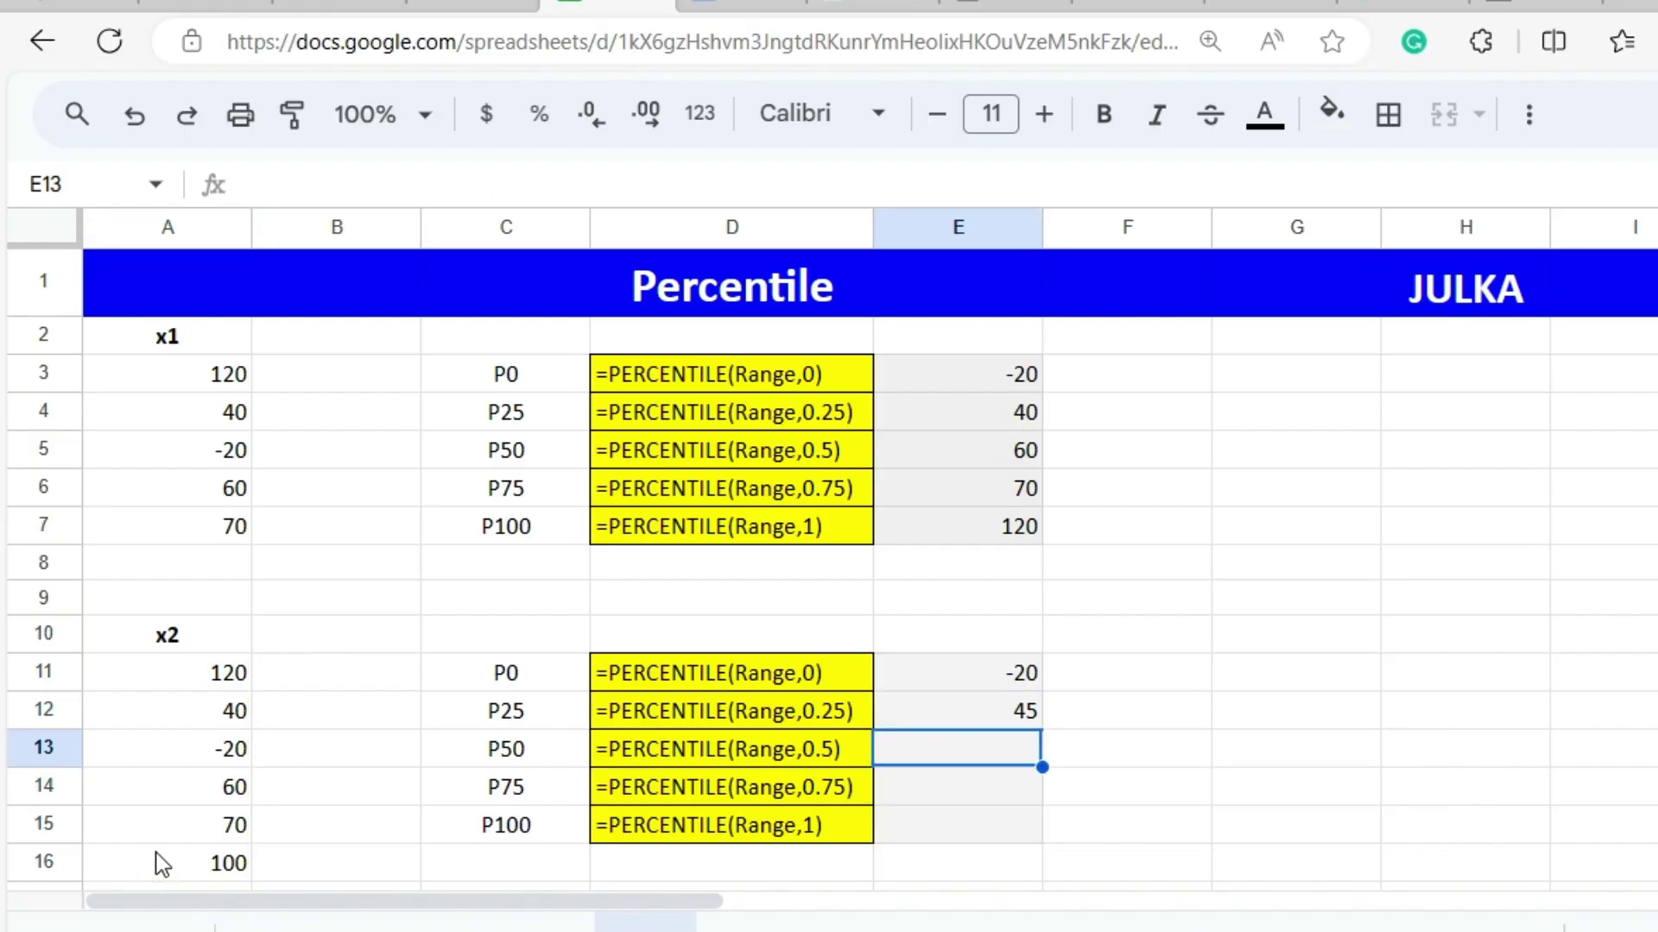
Enter =PERCENTILE(A11:A16,0.5) in E13, returning 65 as the x2 median
text(=perc)
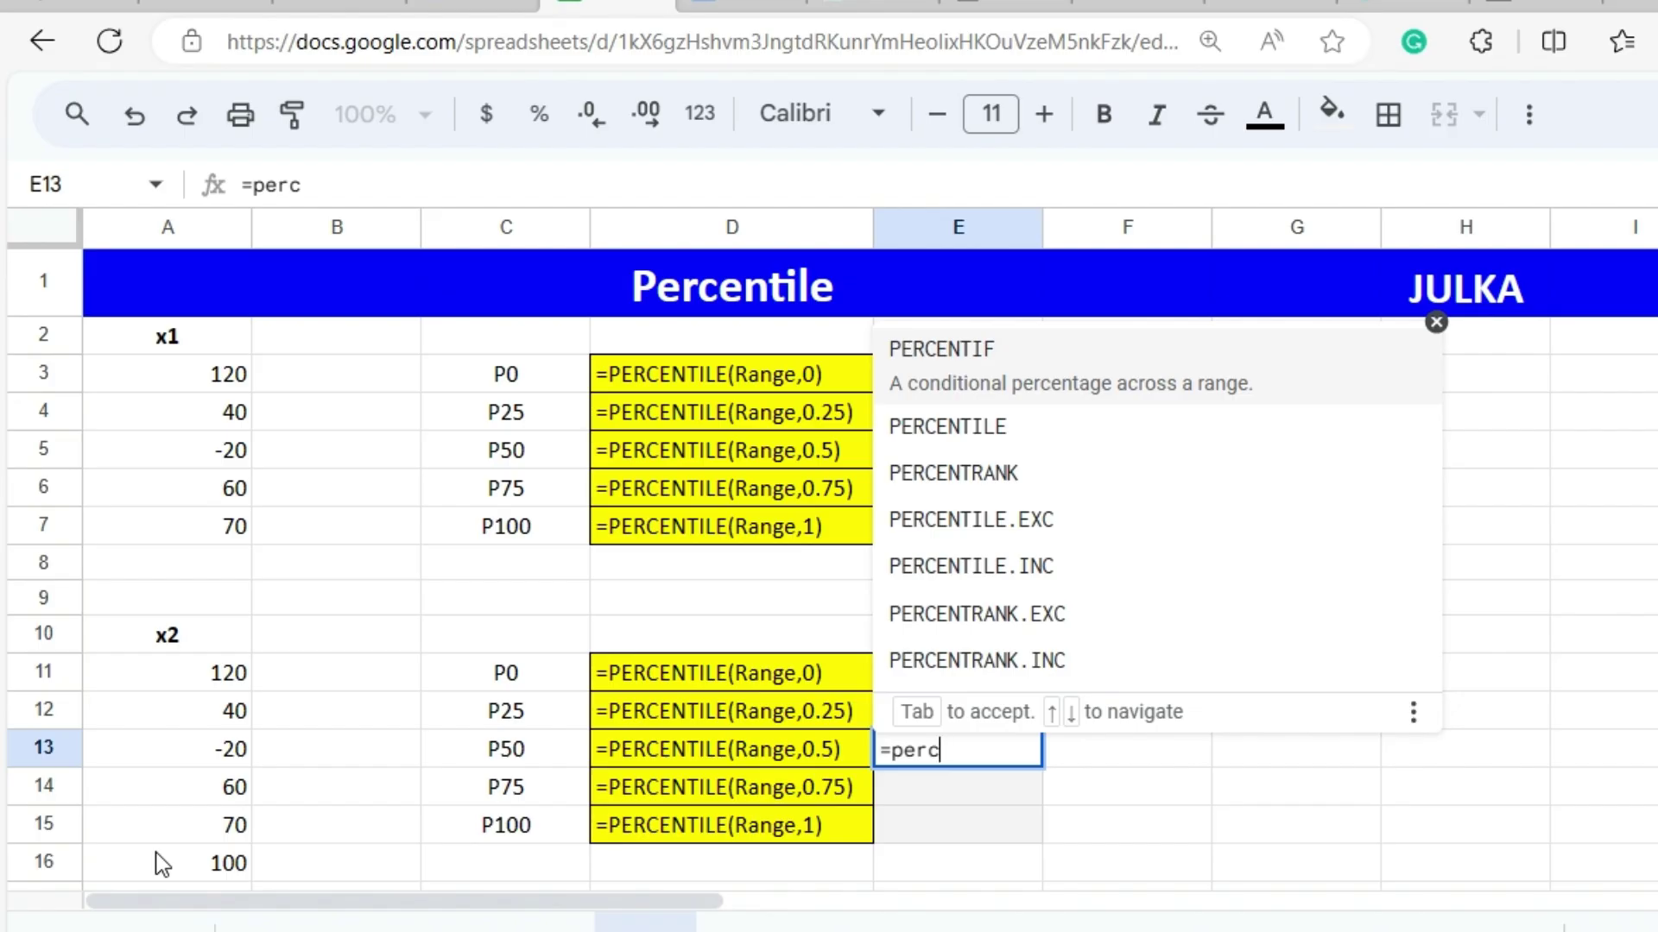
click(953, 425)
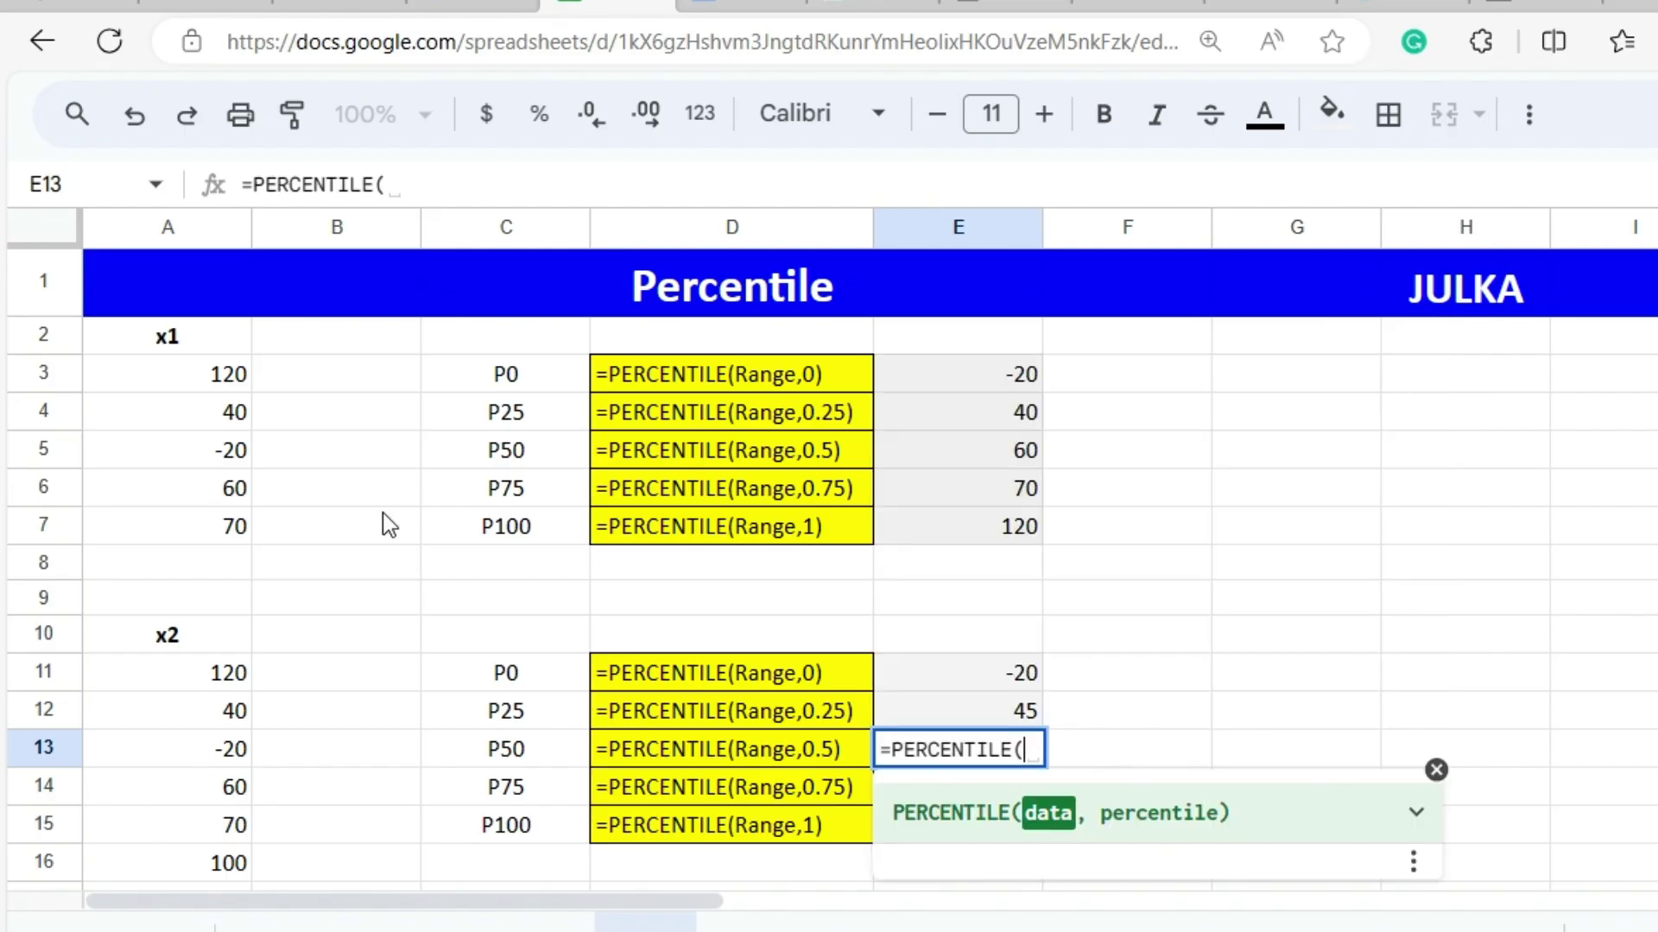
drag(138, 689, 142, 864)
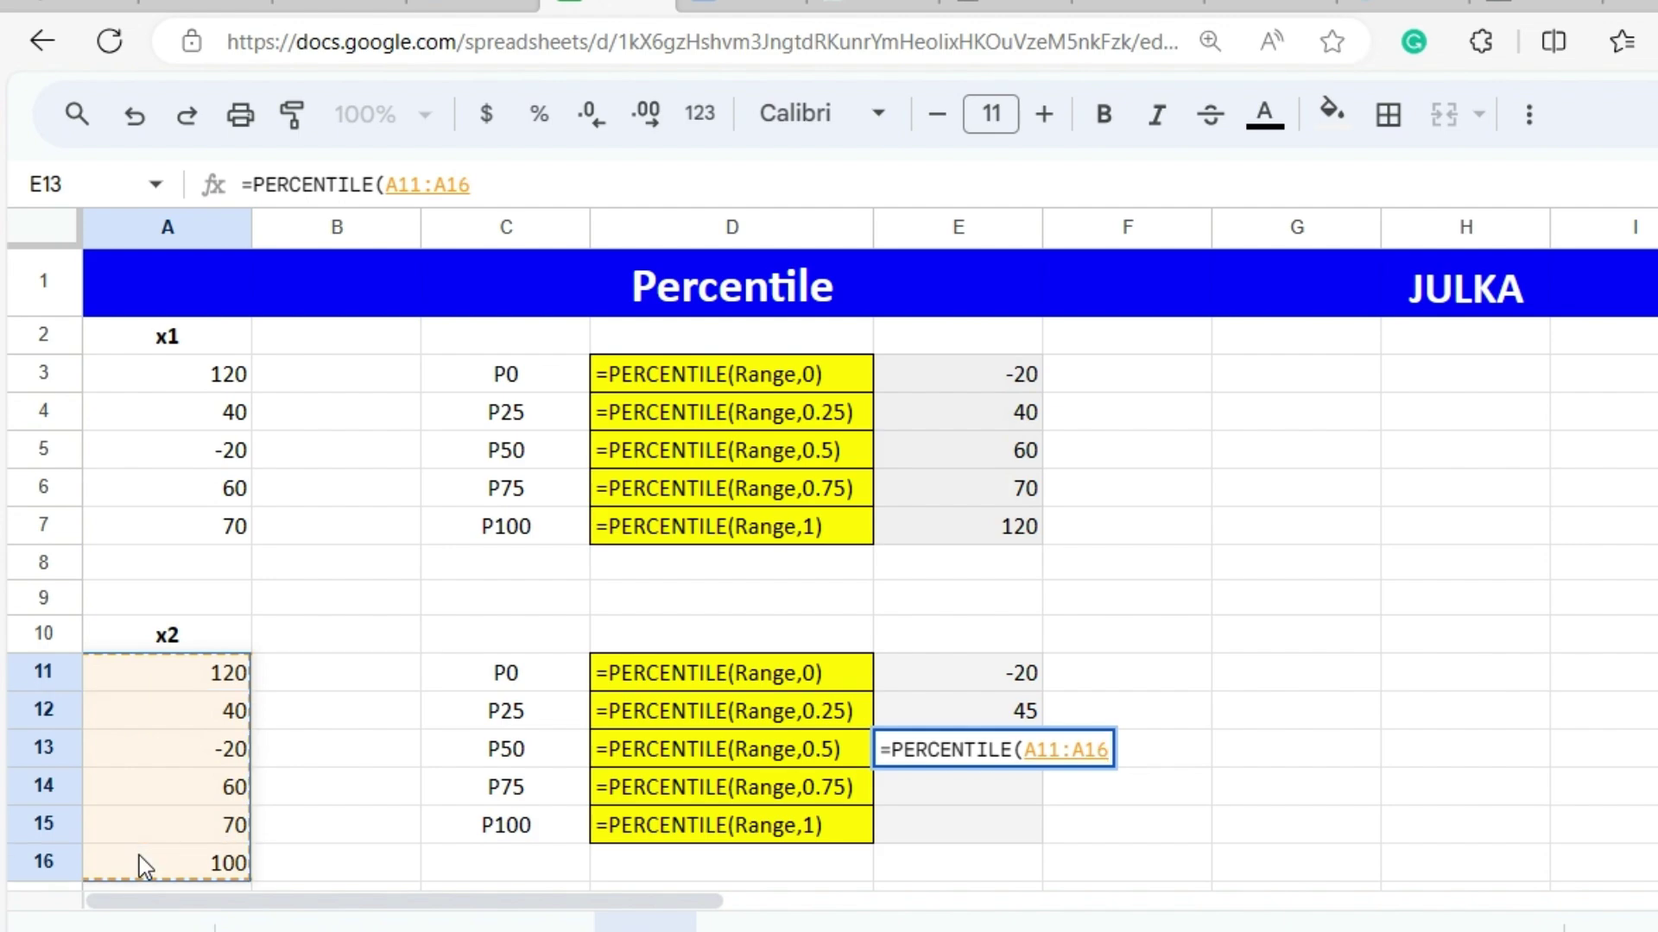
text(,0)
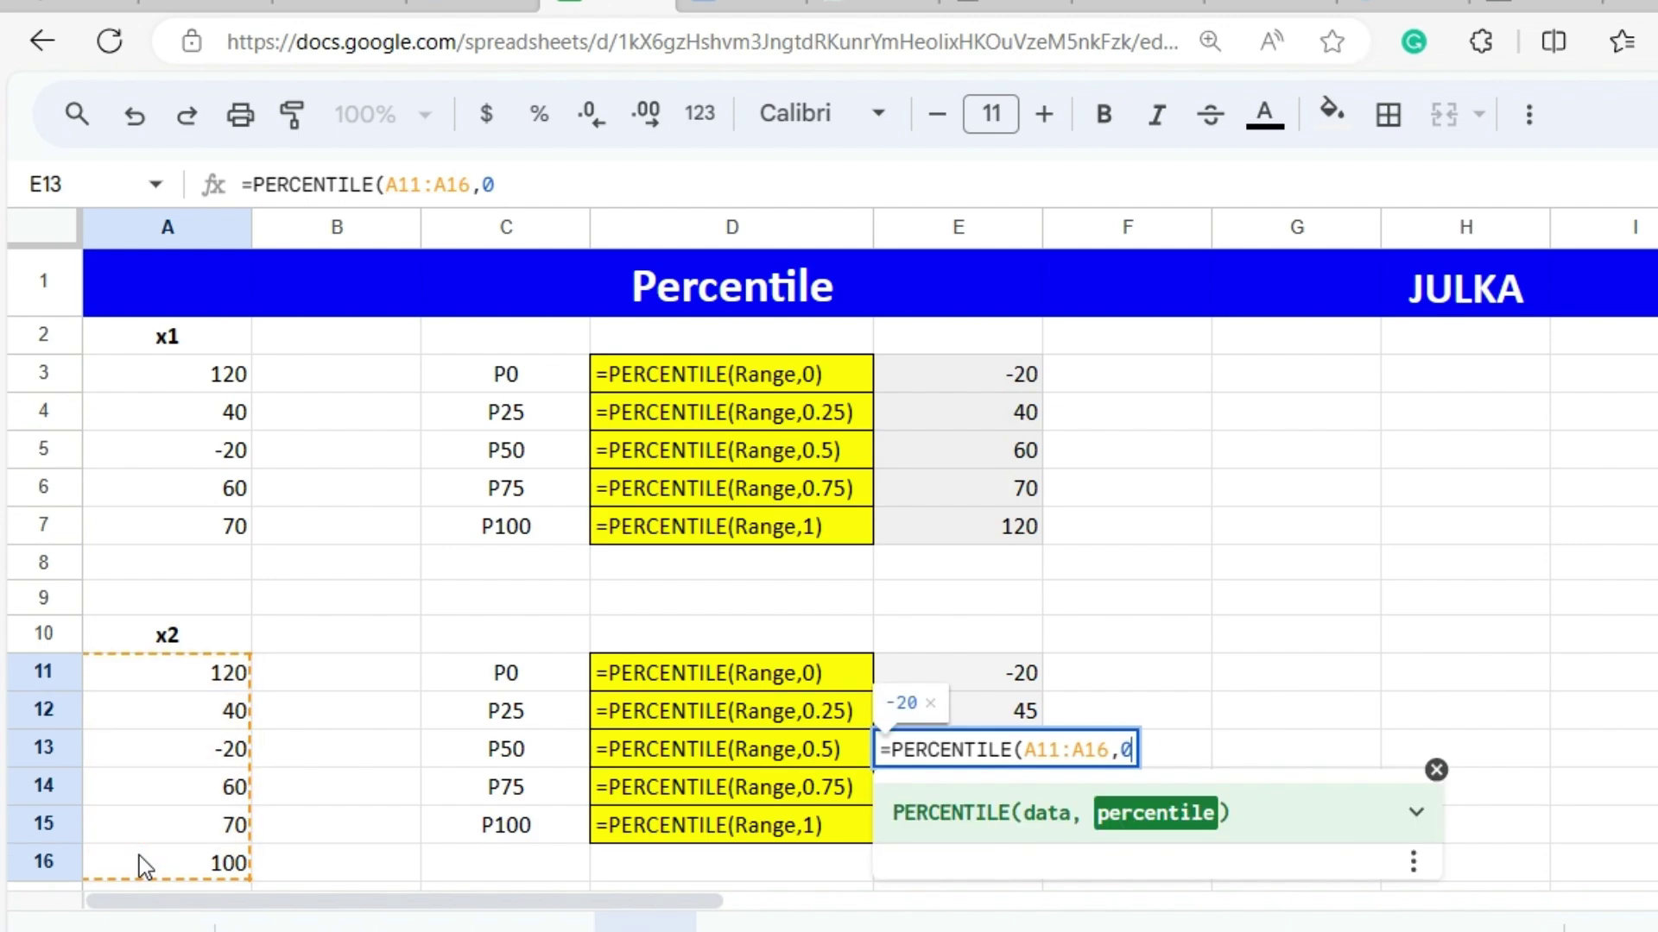
text(.5)
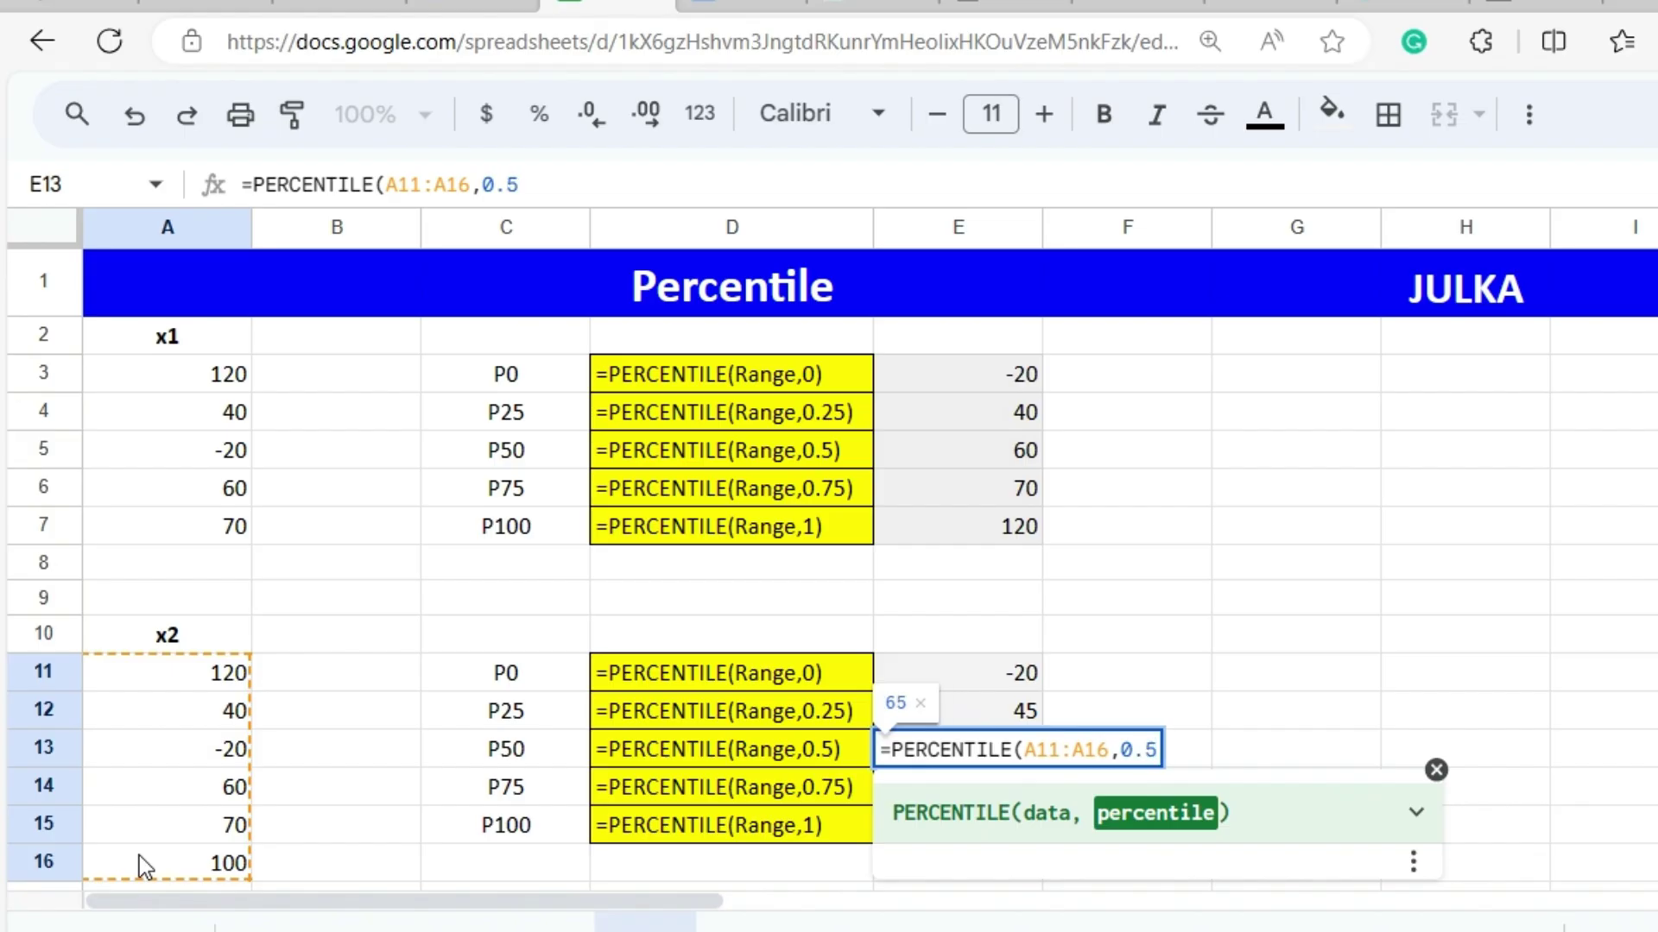
key(Return)
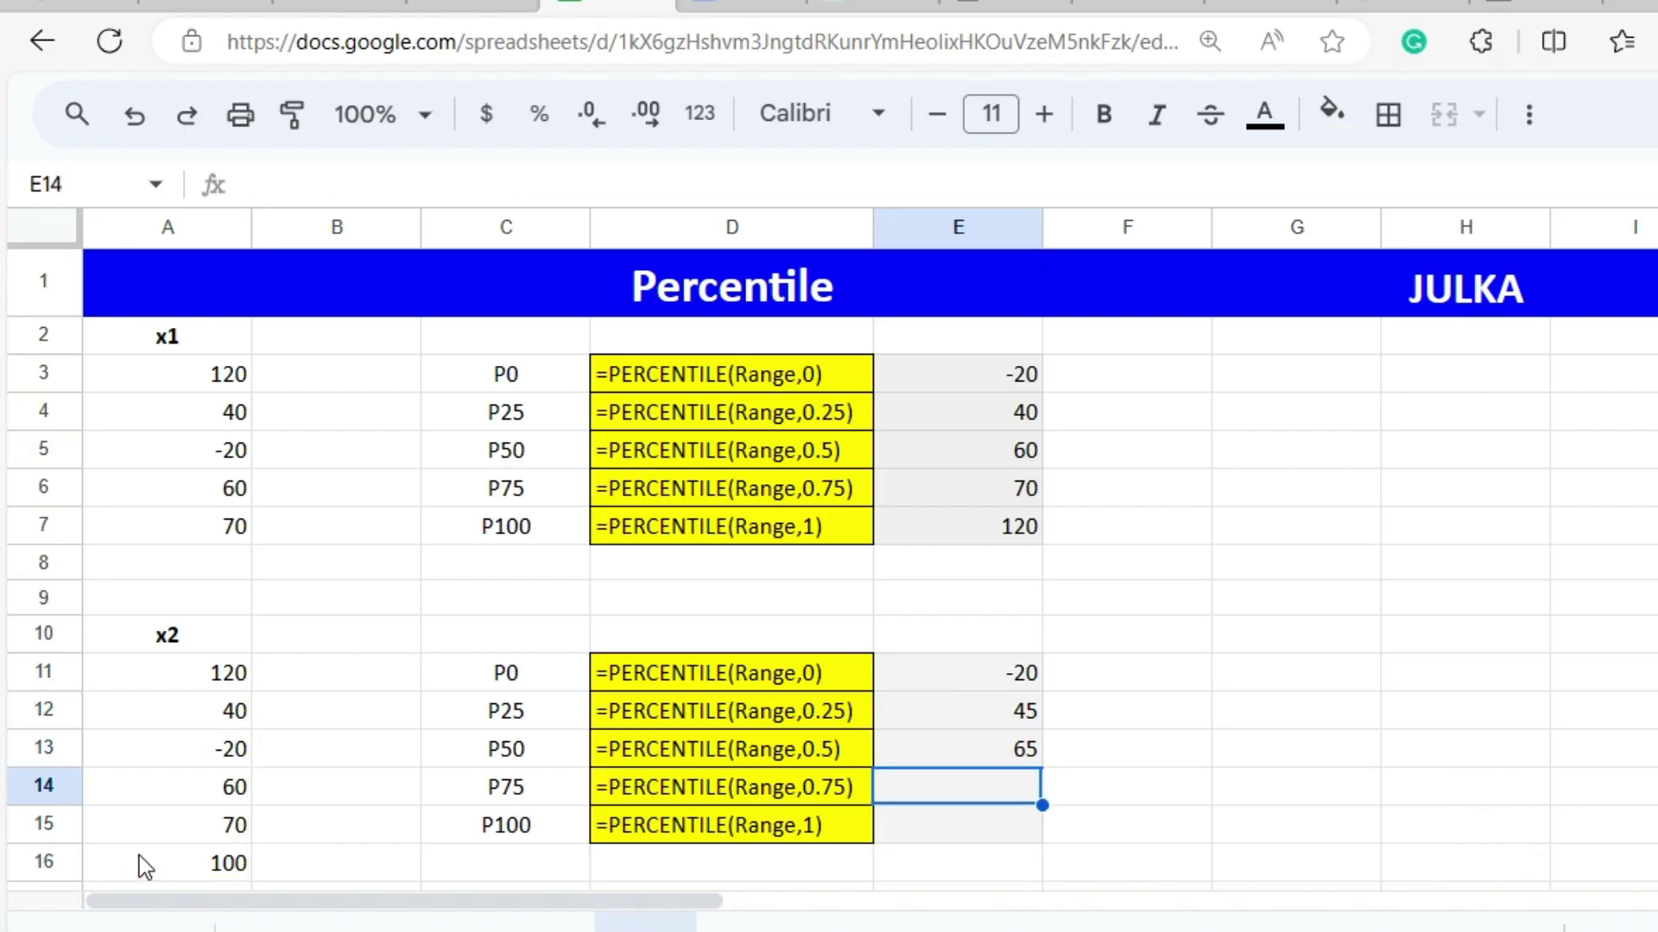
Enter =PERCENTILE(A11:A16,0.75) in E14, returning 92.5 as the x2 P75
text(=)
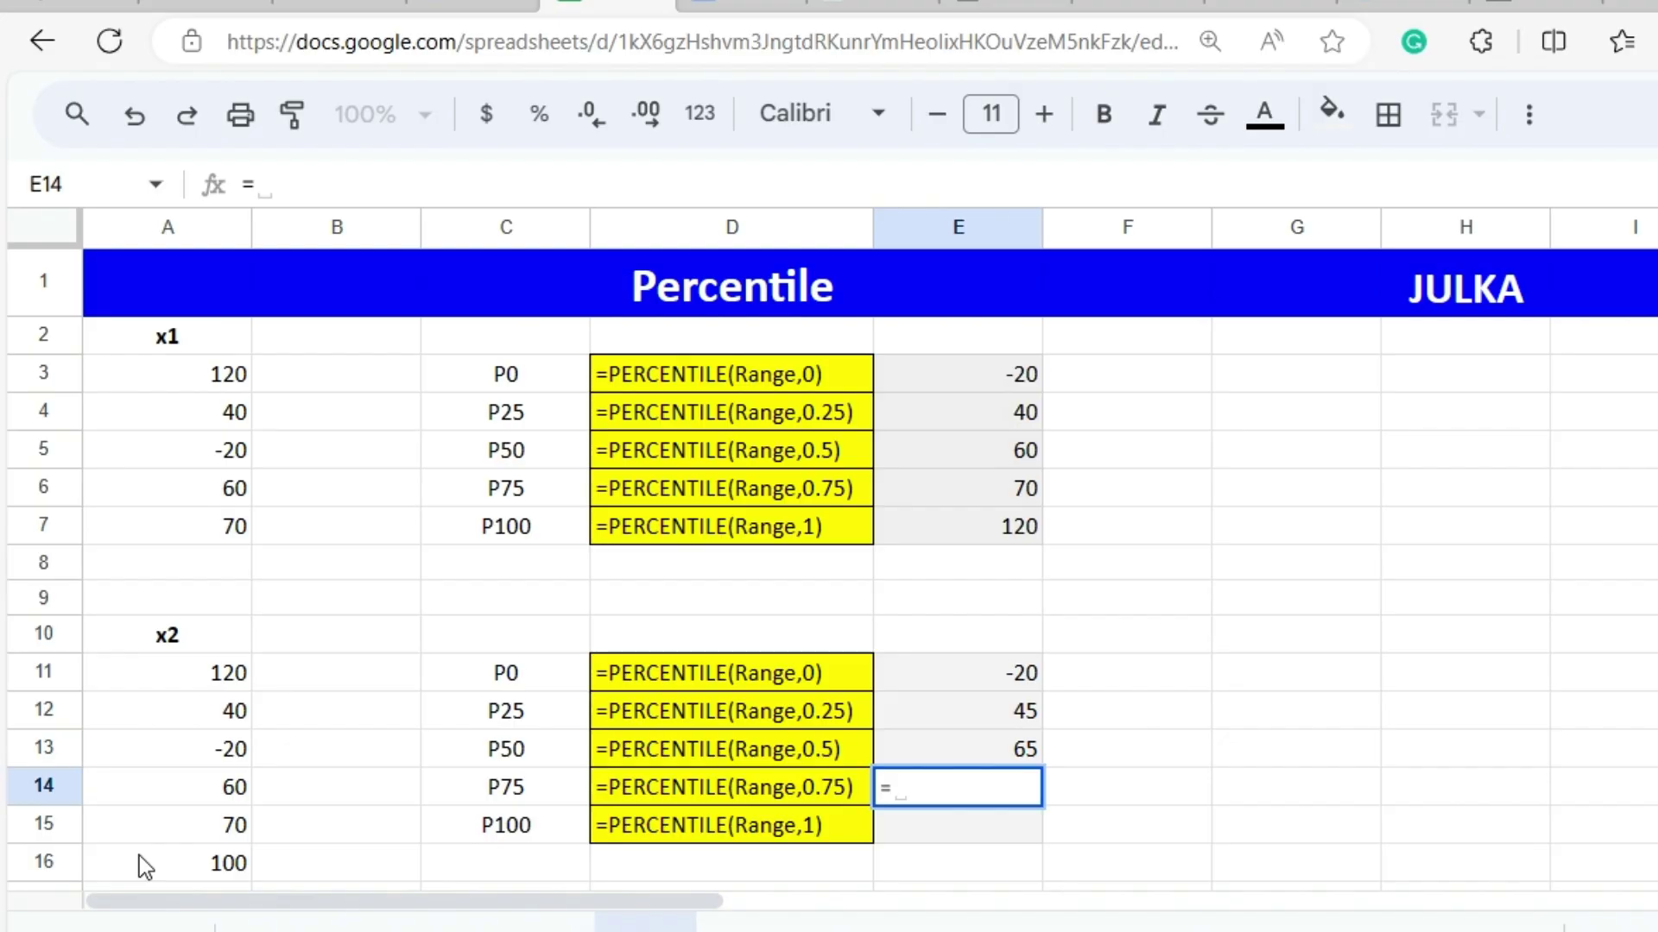
text(percentile()
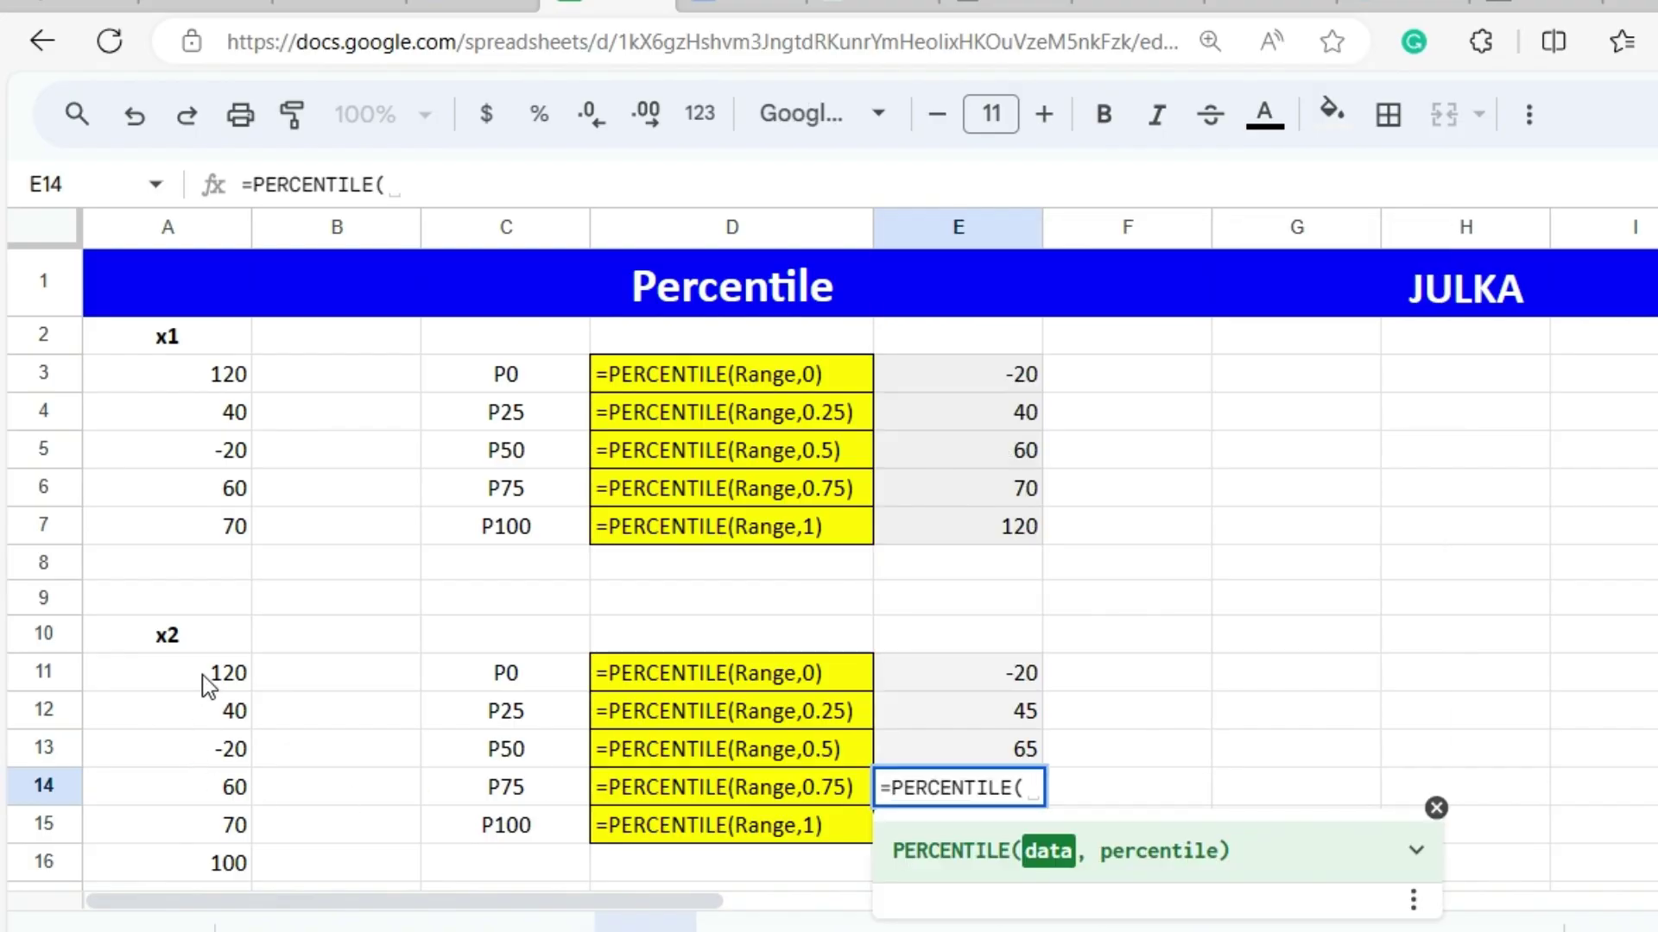
drag(203, 675, 186, 862)
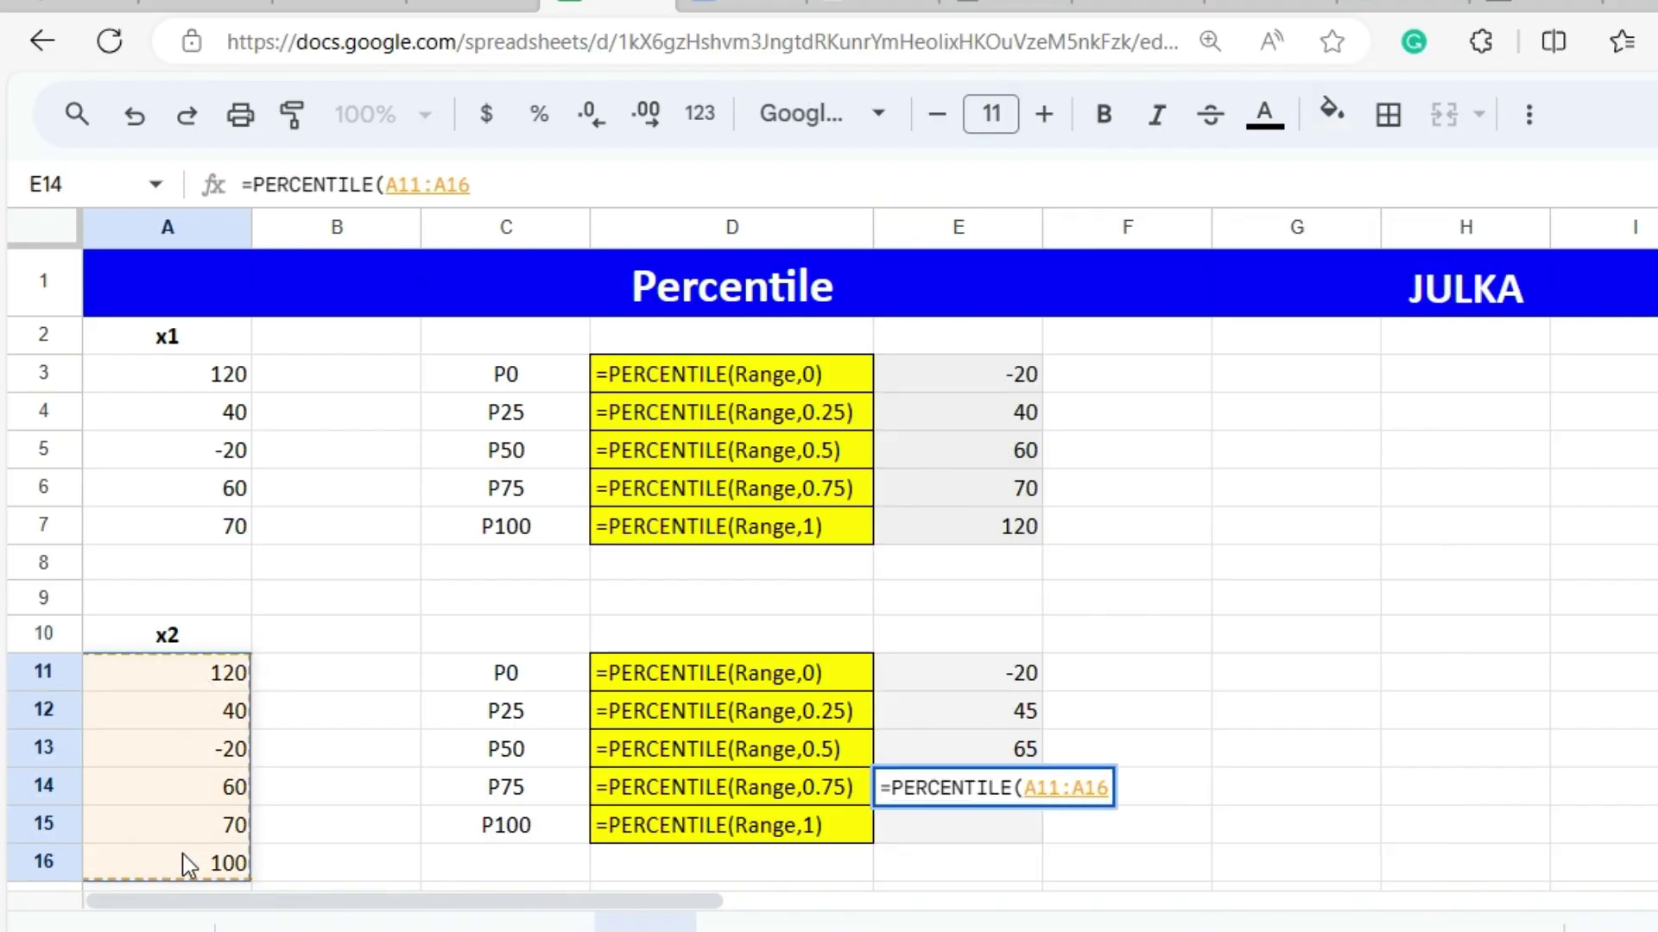
text(,0)
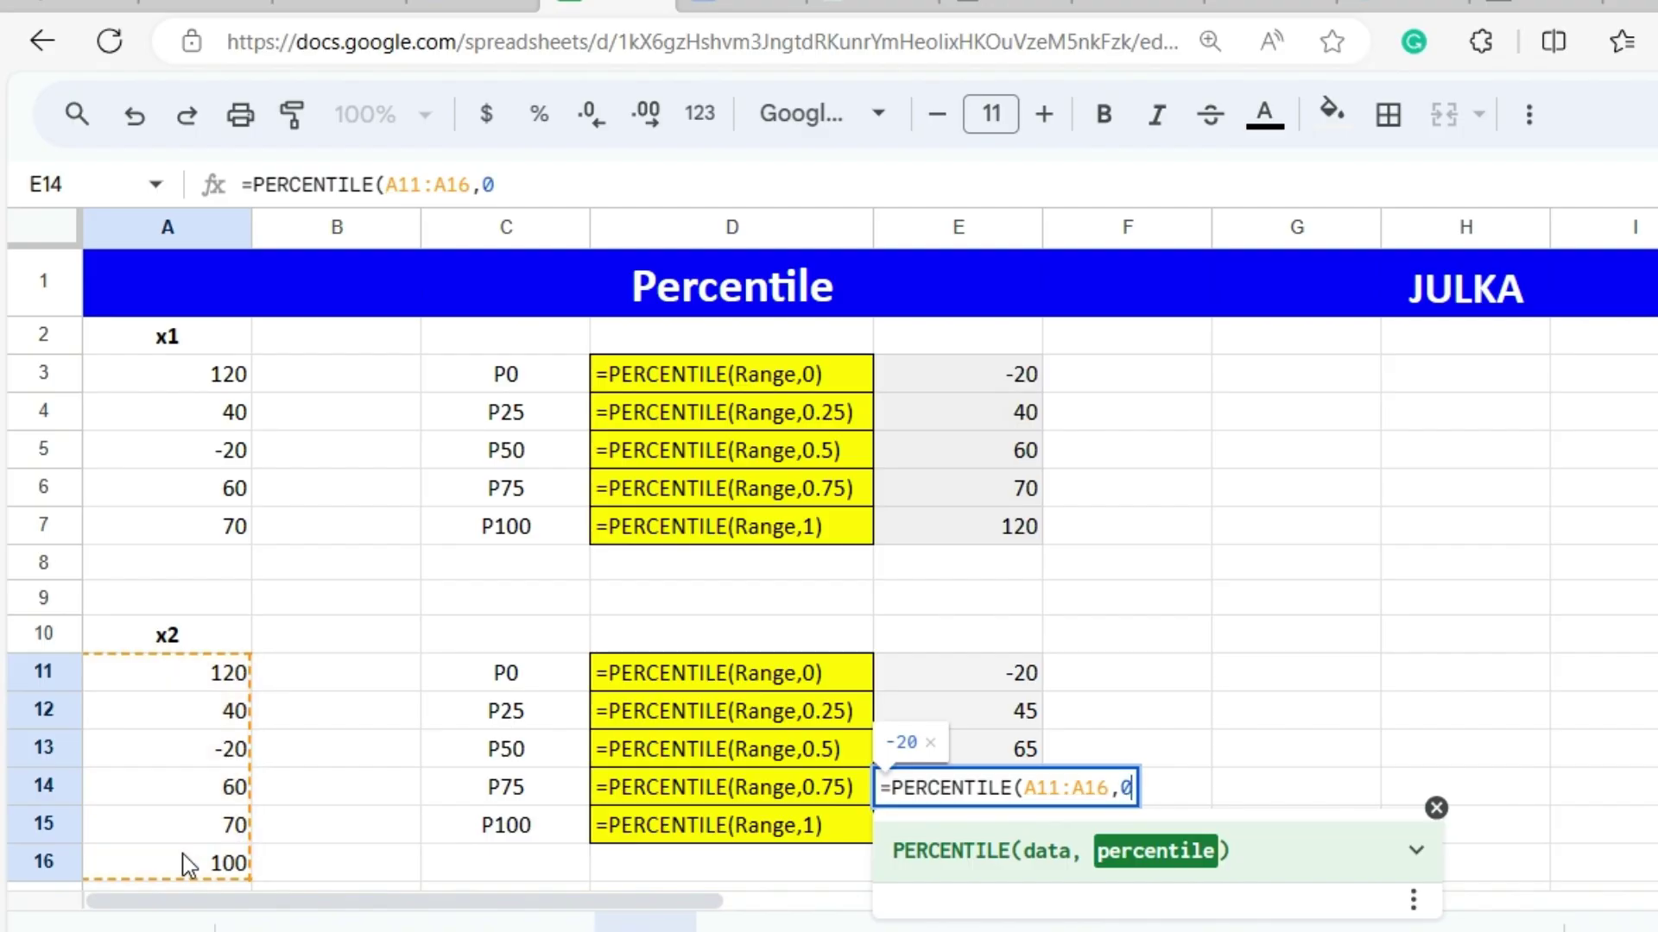
text(.75)
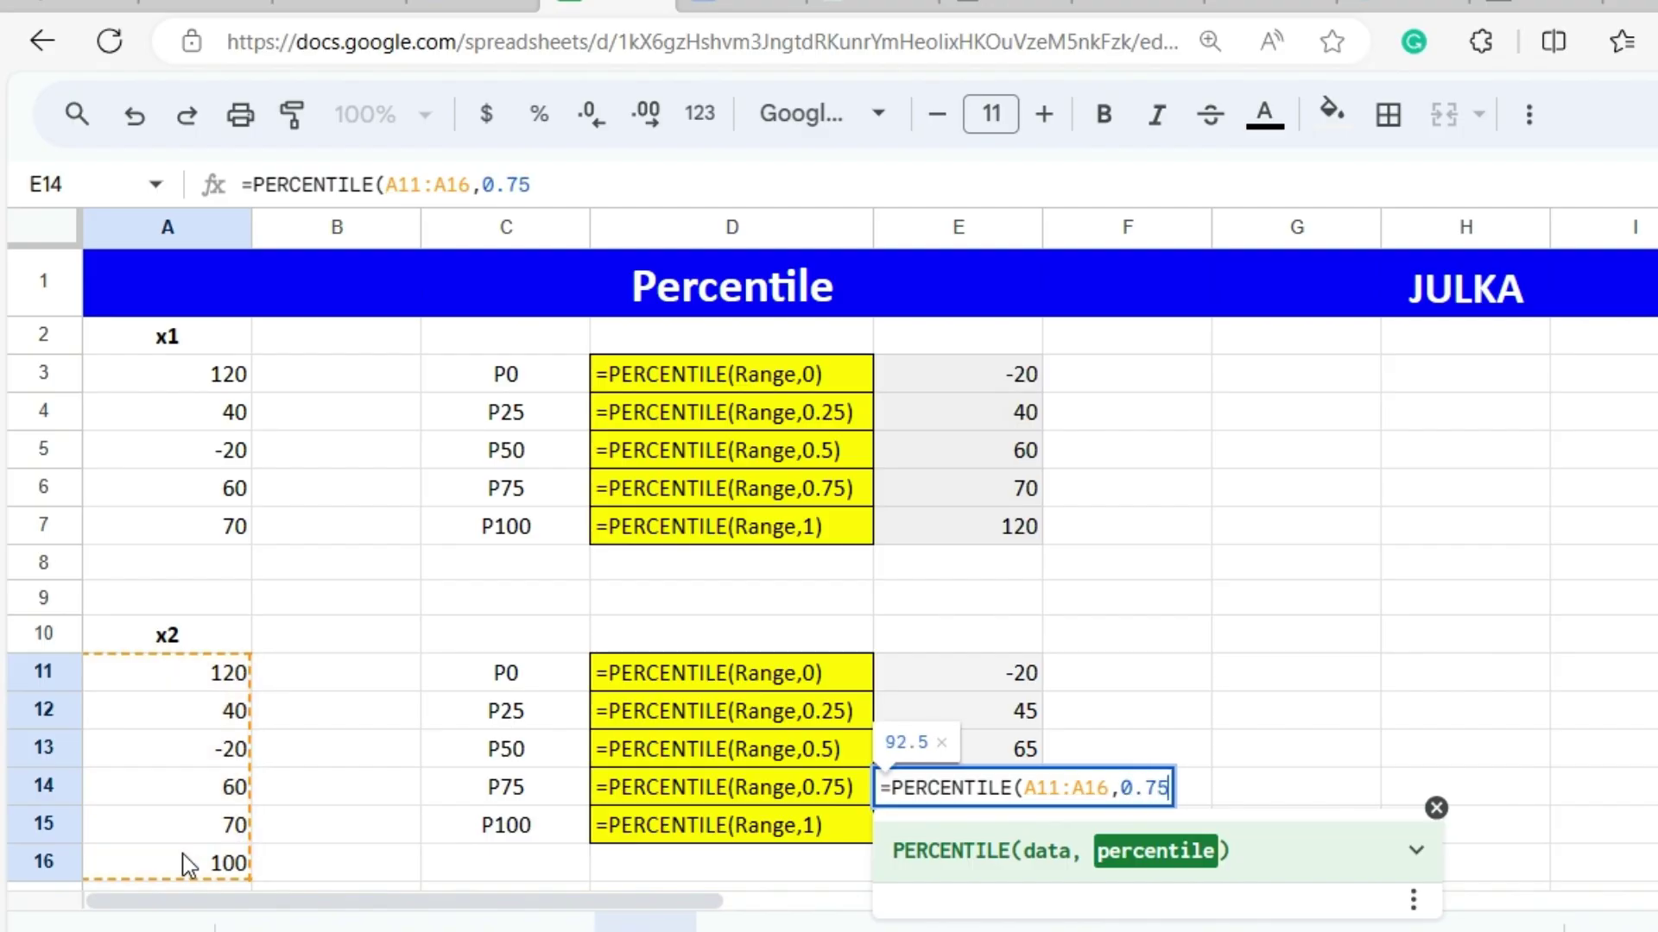
key(Return)
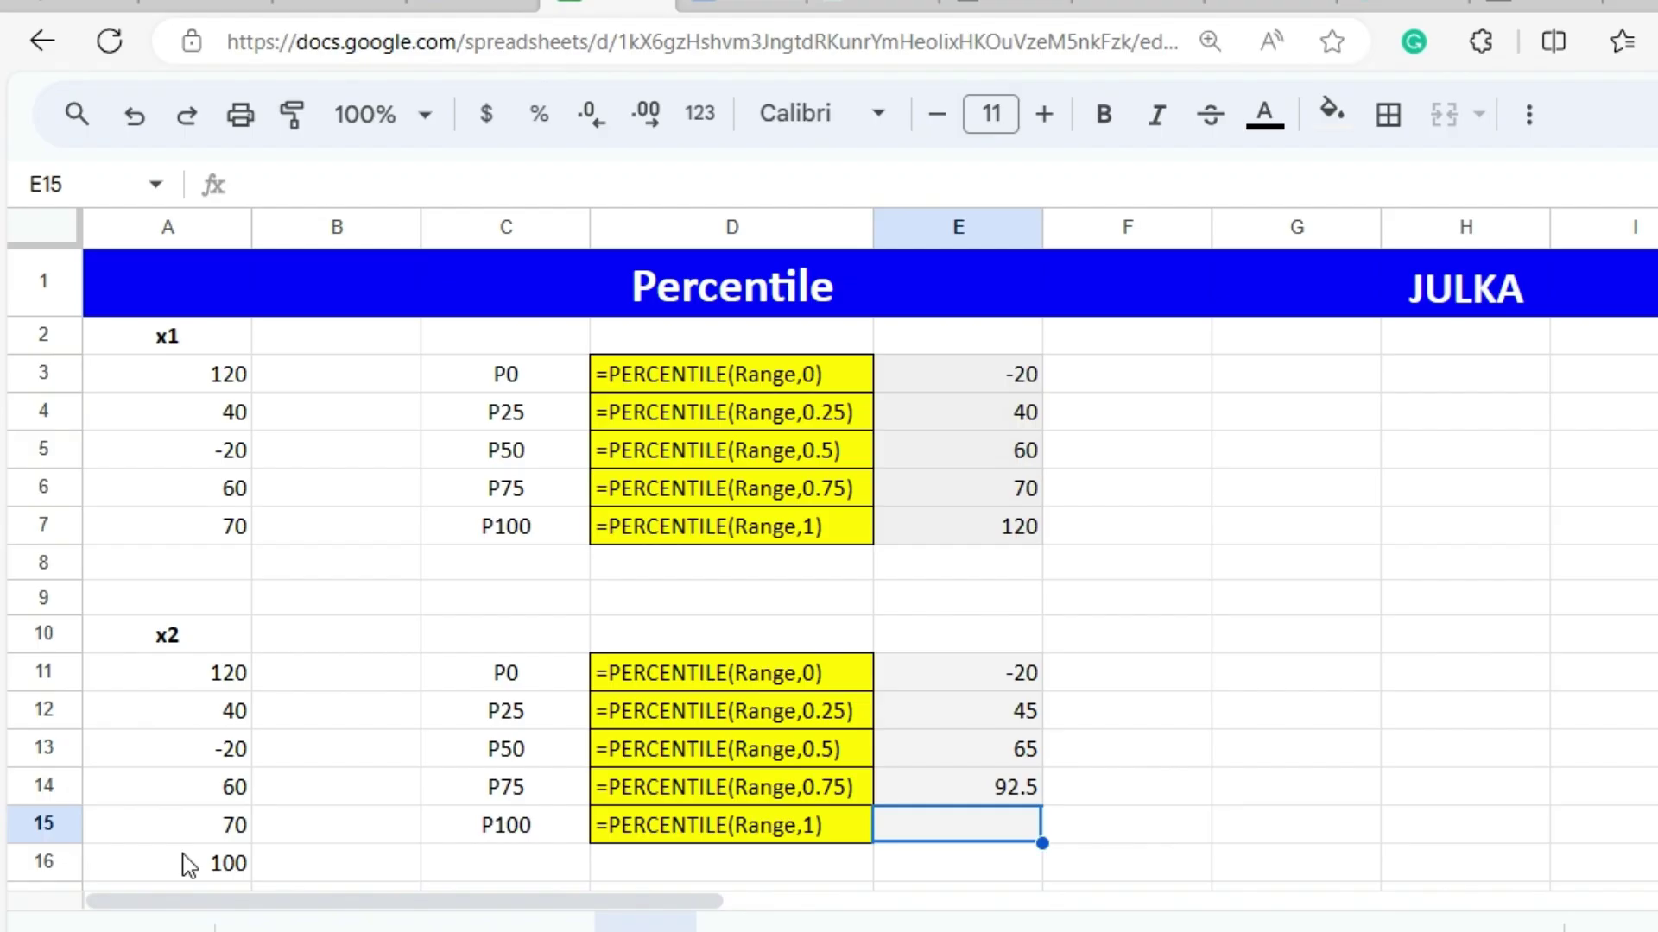
Enter =PERCENTILE(A11:A16,1) in E15, returning 120 as the x2 P100
text(=p)
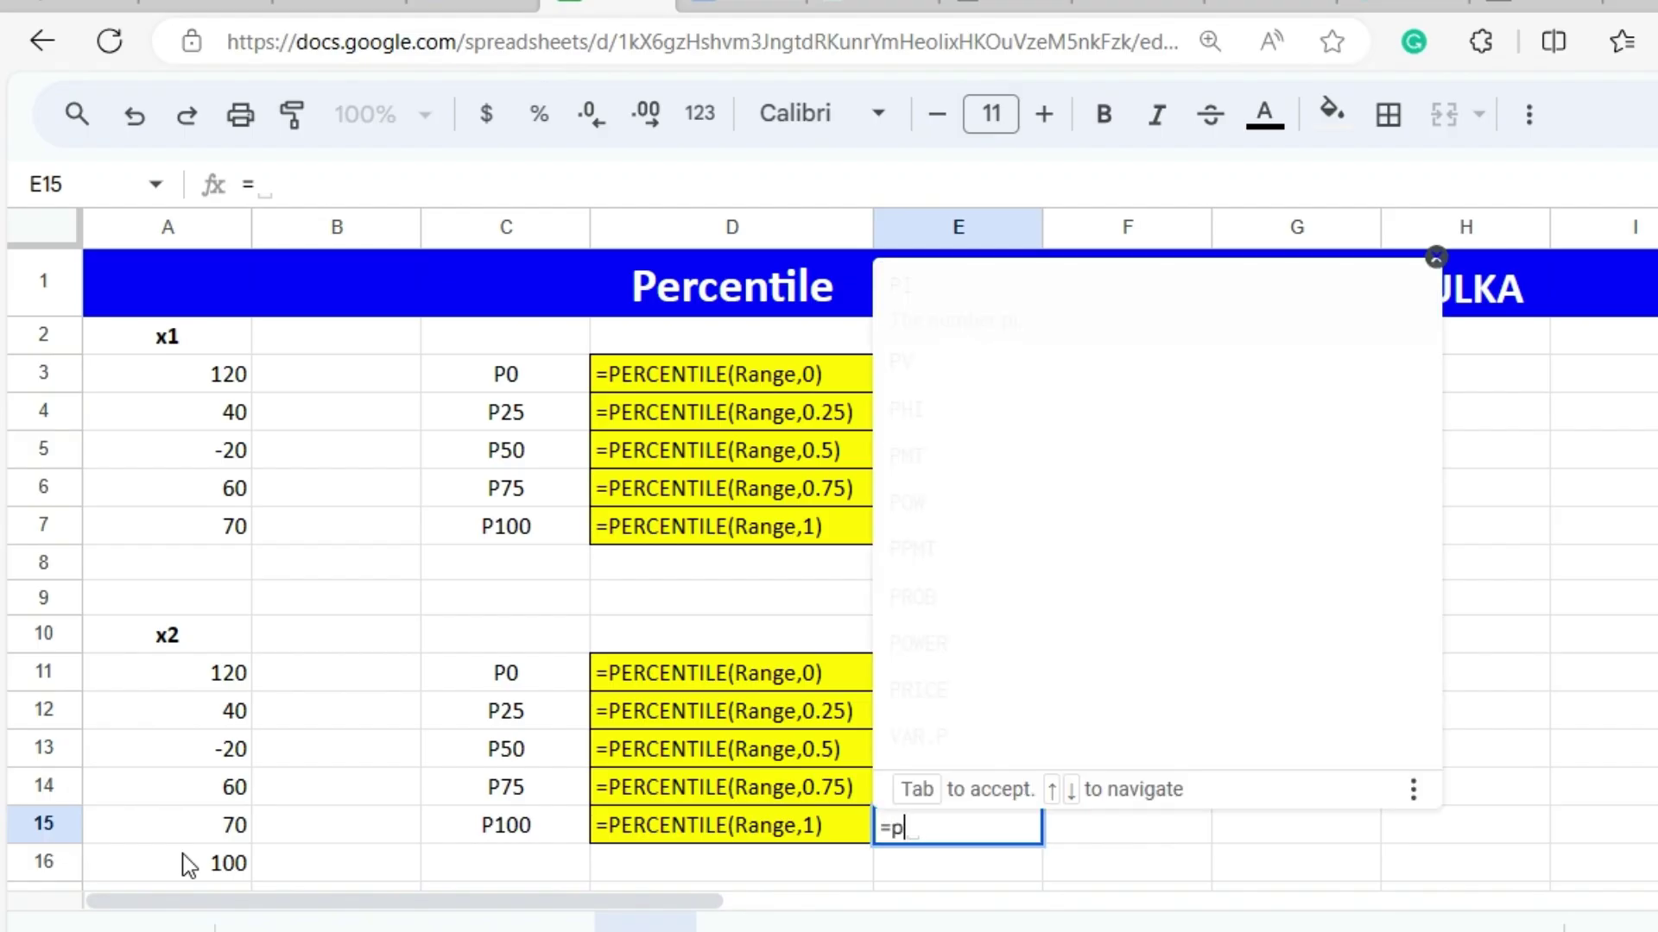
text(erce)
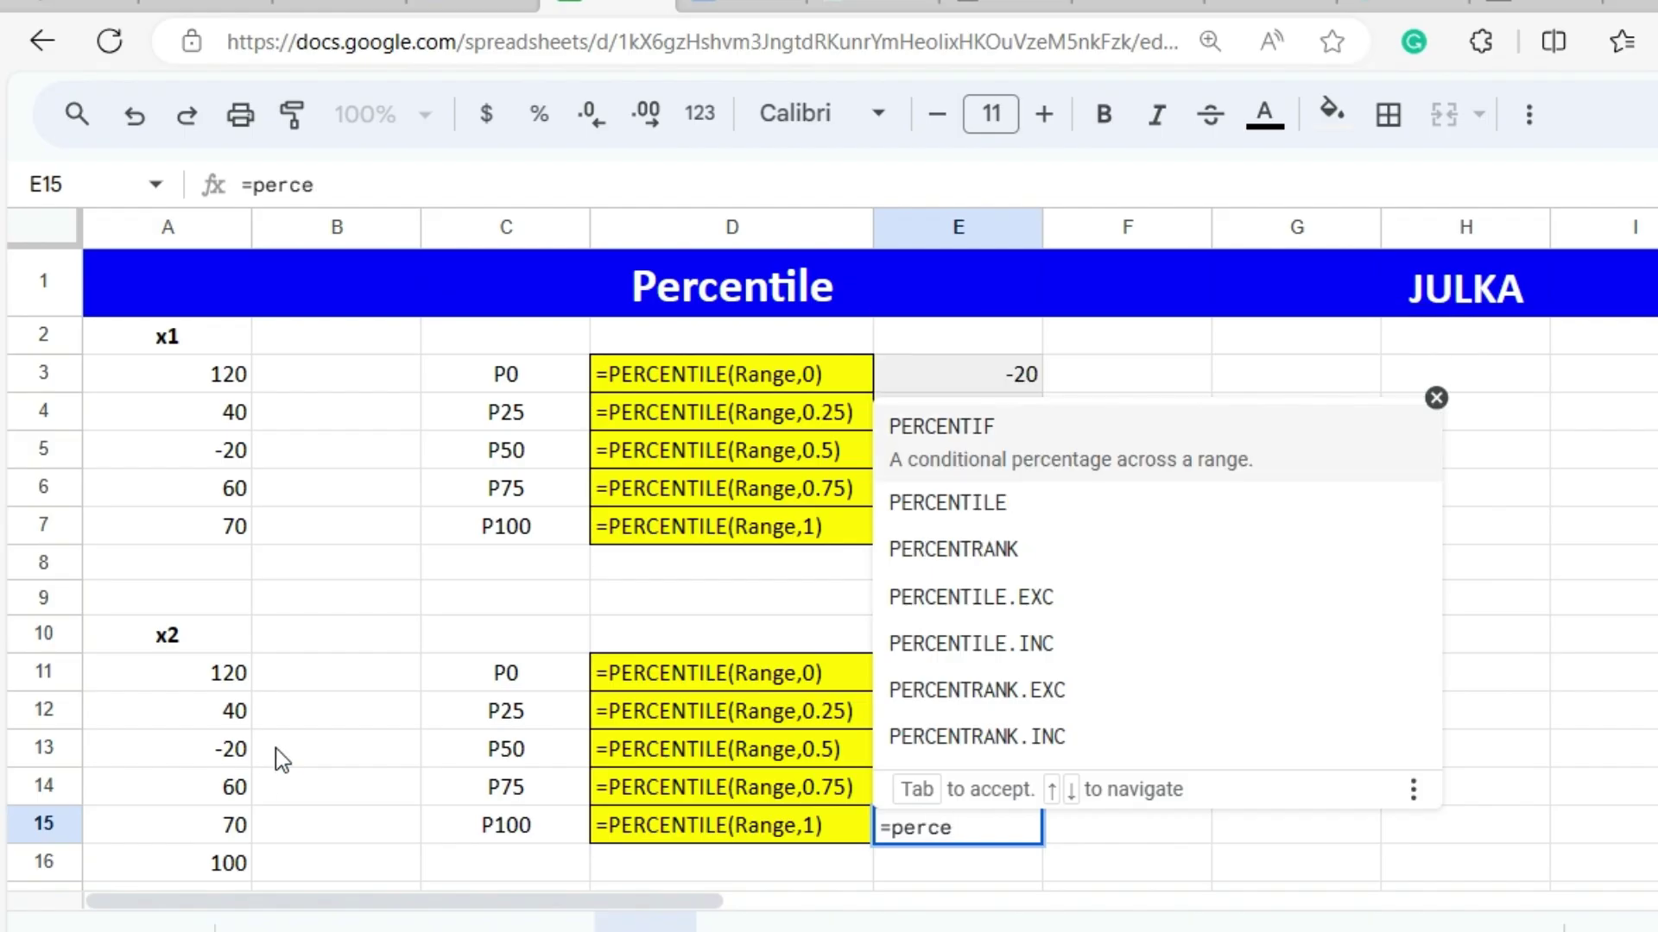
click(974, 494)
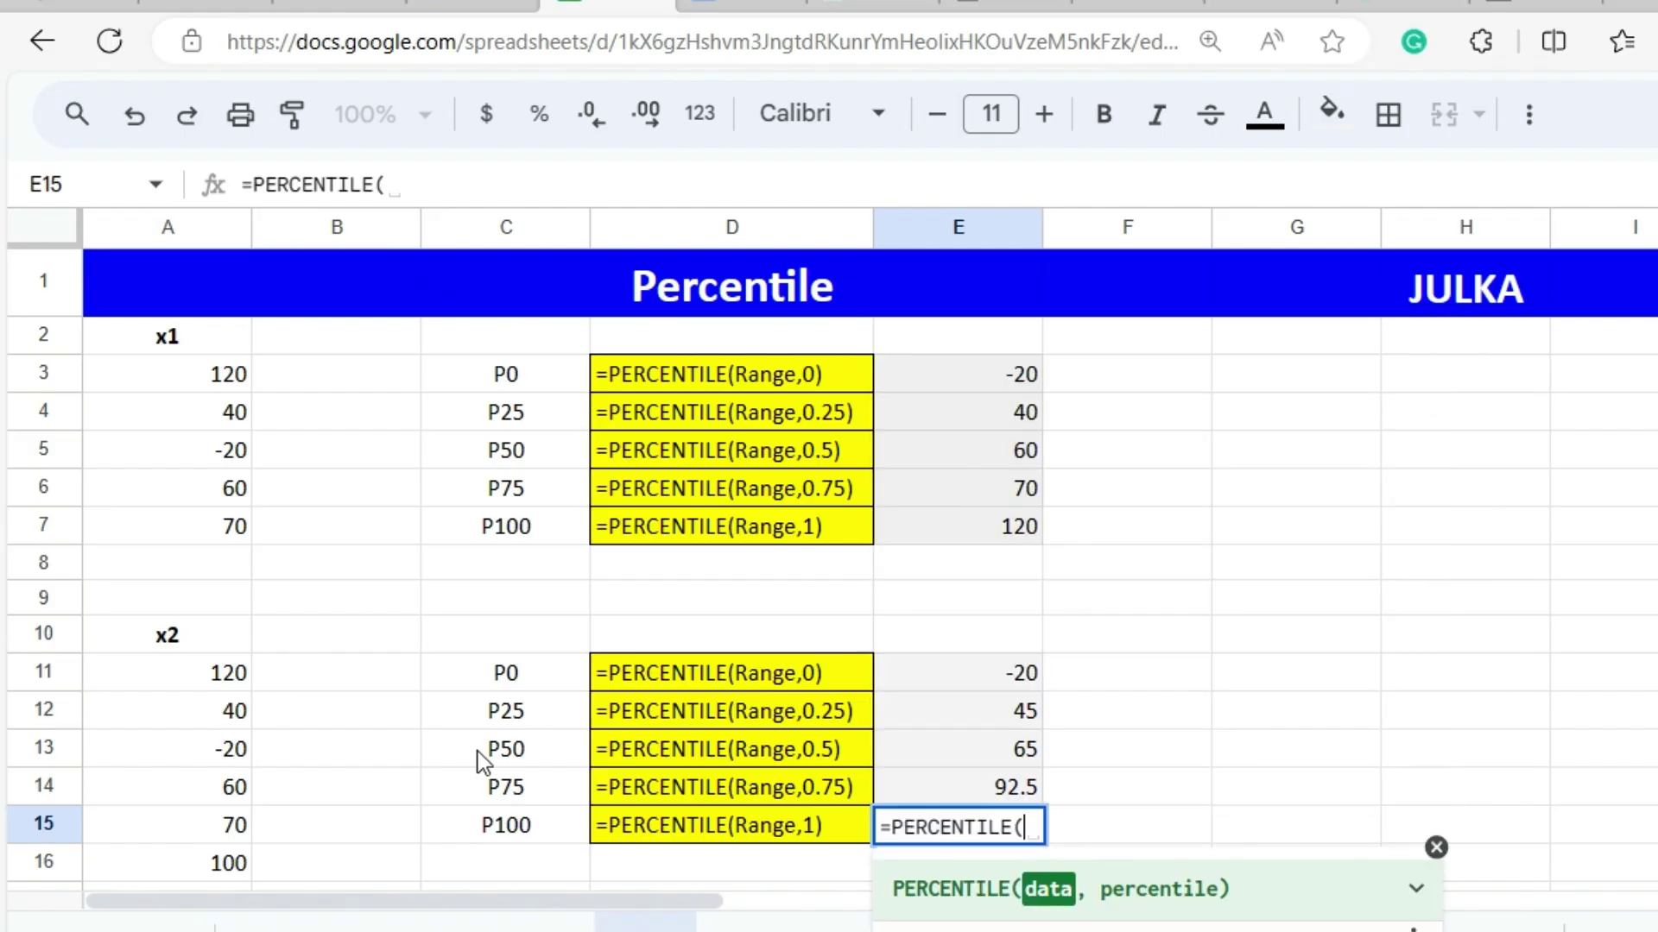
drag(217, 673, 181, 856)
text(,1)
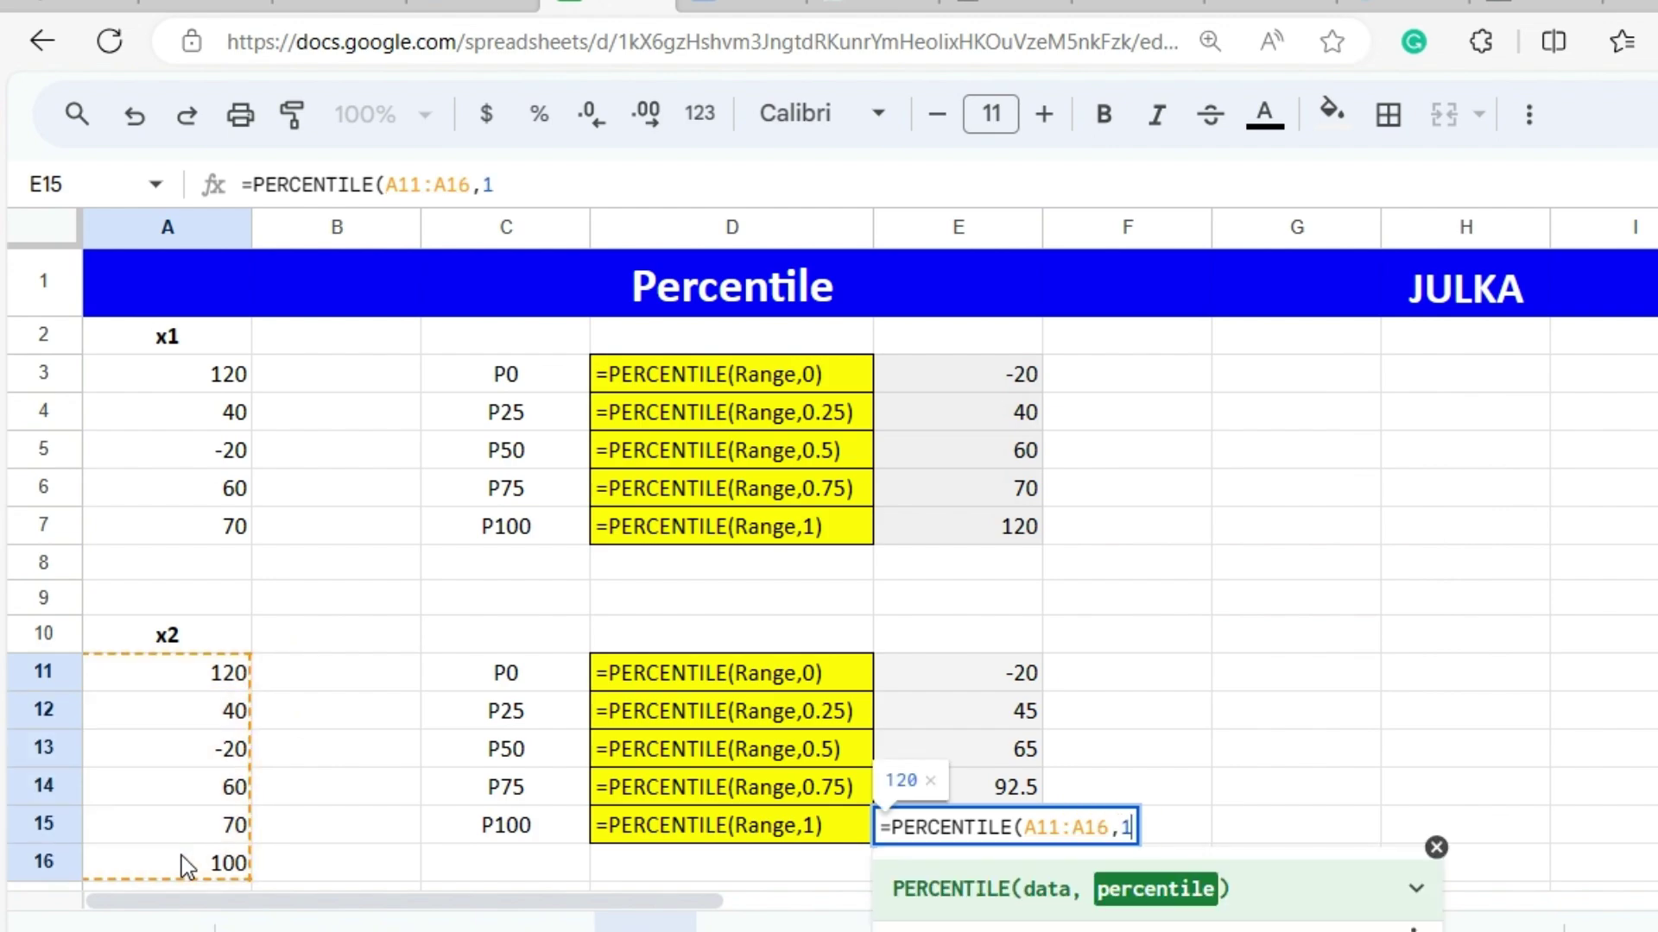
text())
key(Return)
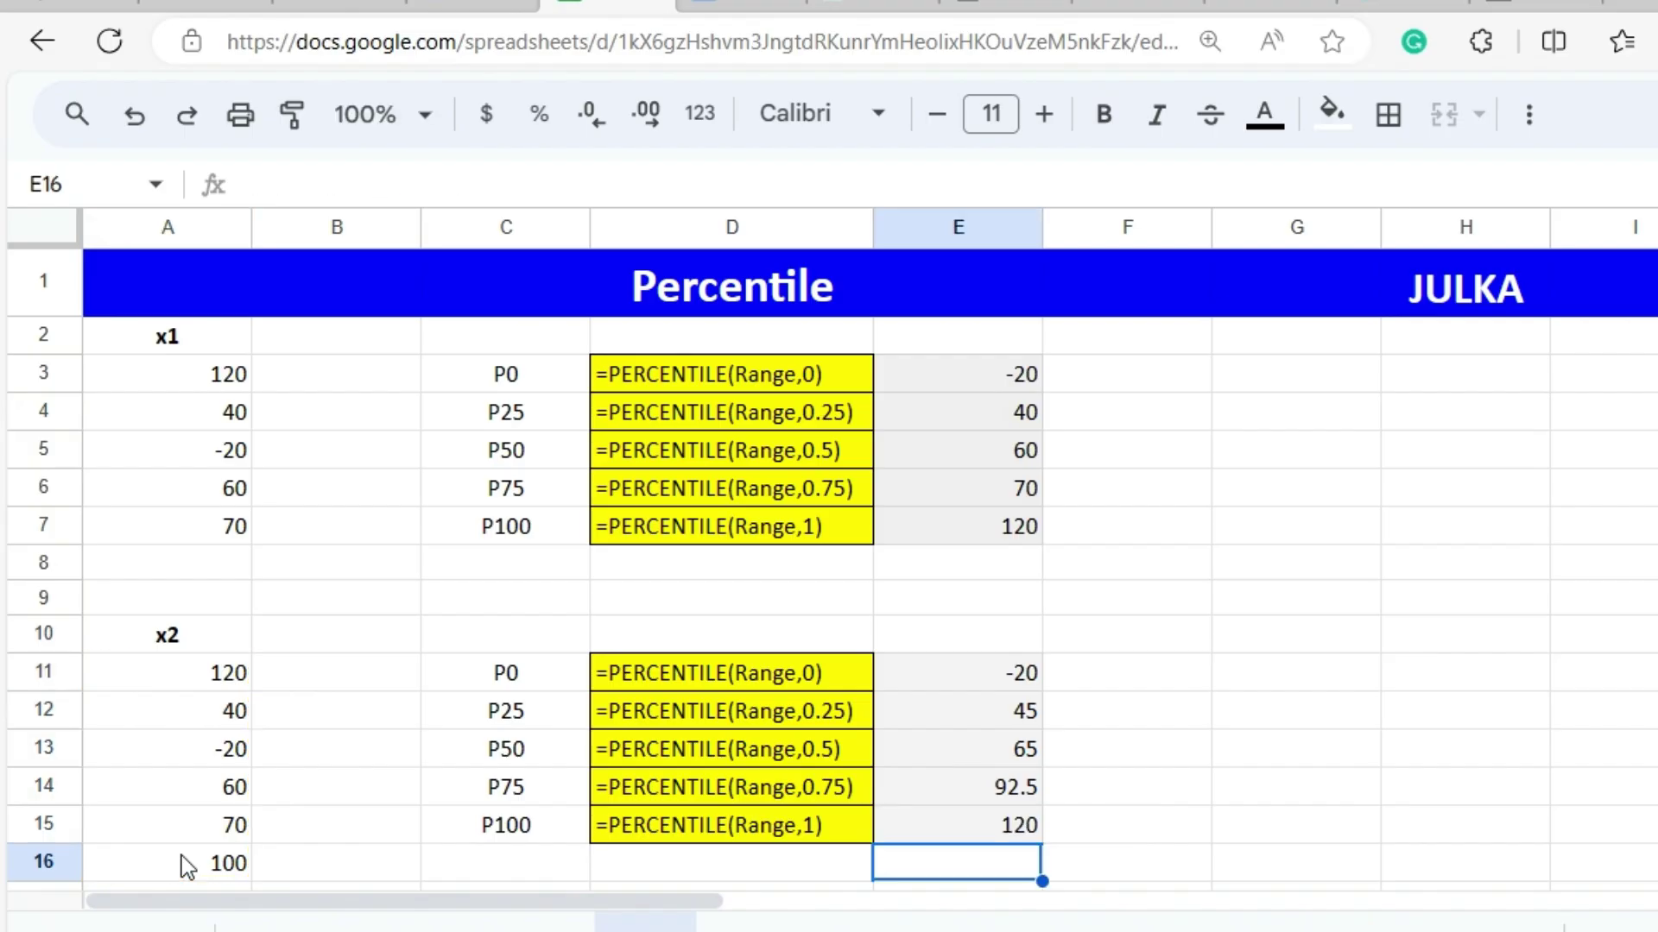